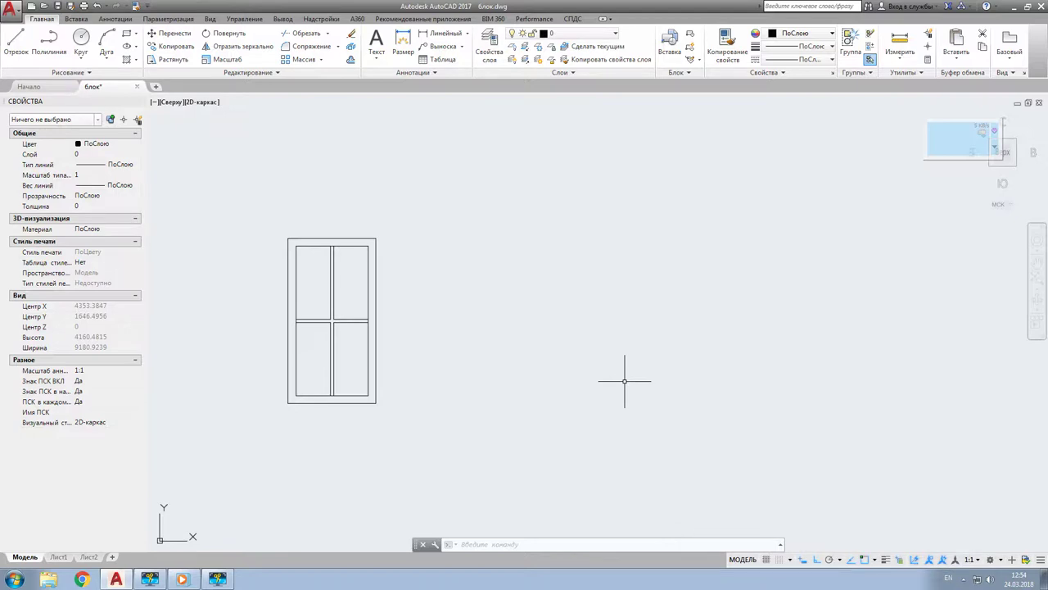
- Add a linear dimension beside the window that measures 1053.15
left_click(444, 33)
left_click(393, 253)
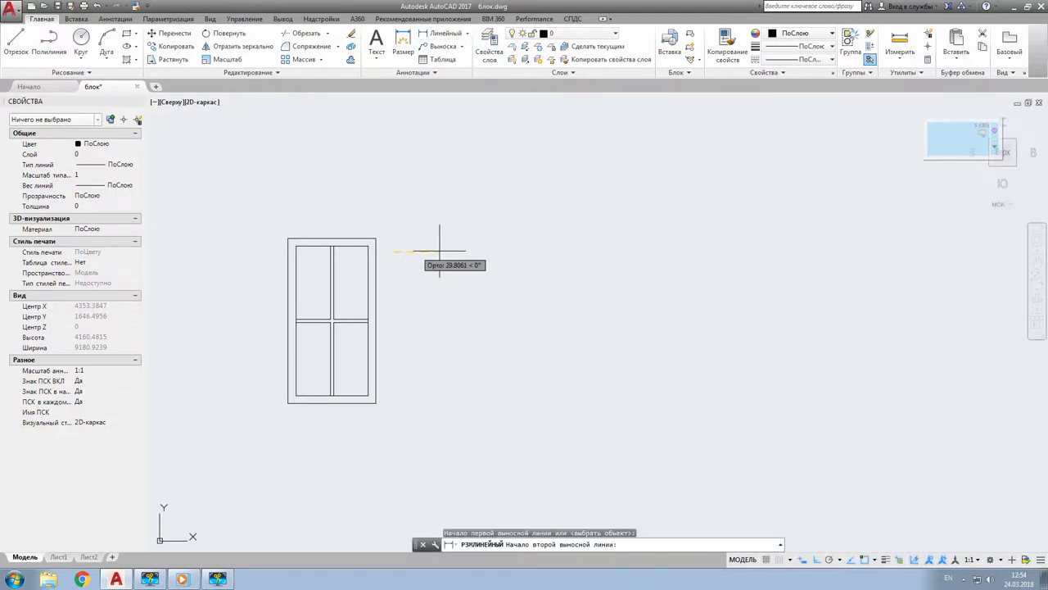
left_click(509, 253)
left_click(504, 297)
scroll(444, 296, "up", 2)
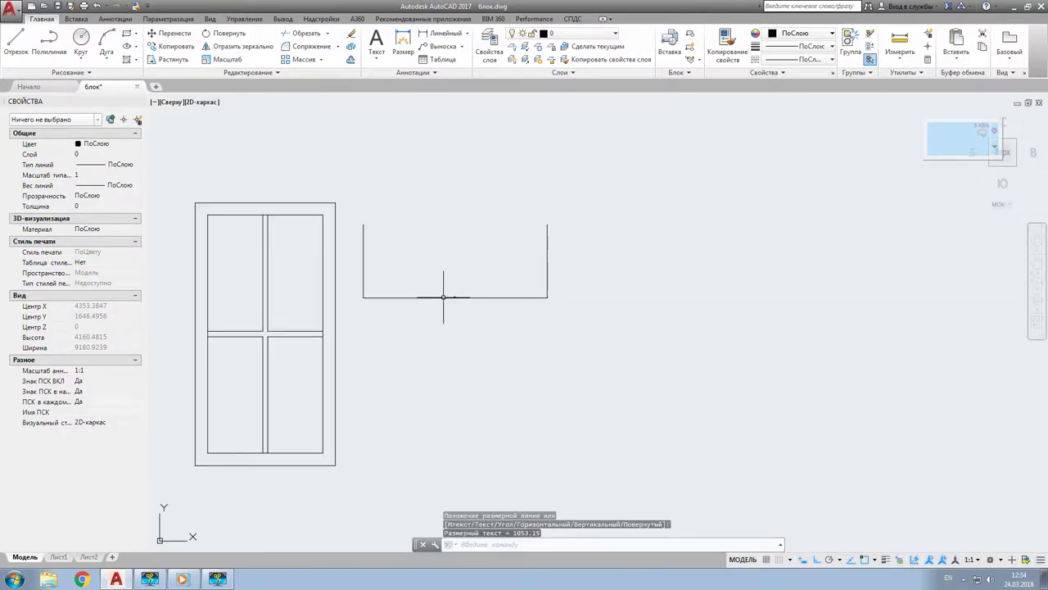
scroll(444, 296, "up", 3)
scroll(444, 296, "up", 4)
scroll(505, 281, "down", 4)
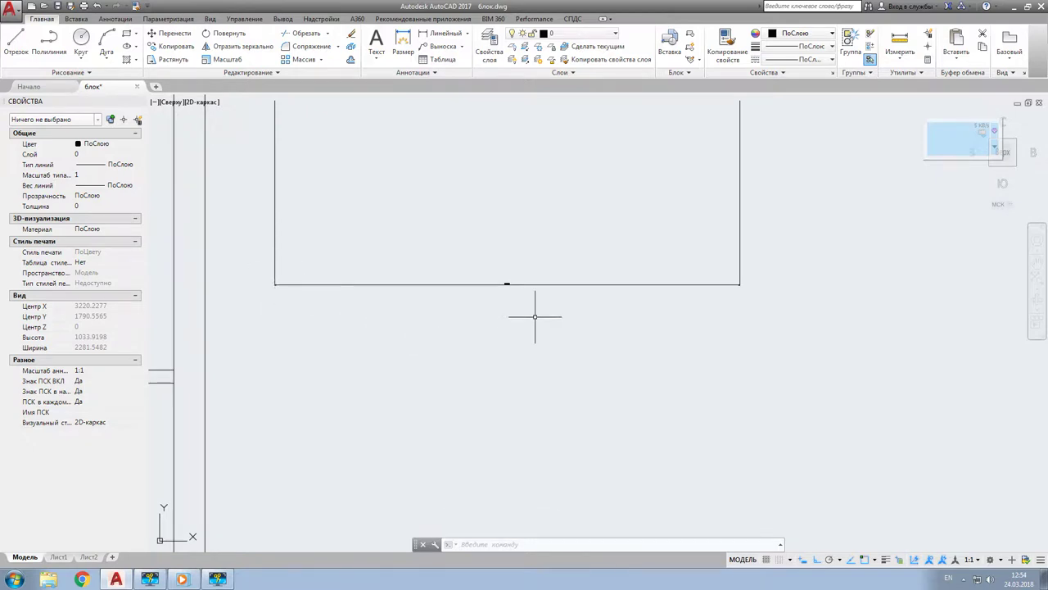
scroll(508, 287, "up", 3)
- Stretch the 1053.15 dimension from its right grip down to 318,27
left_click(517, 296)
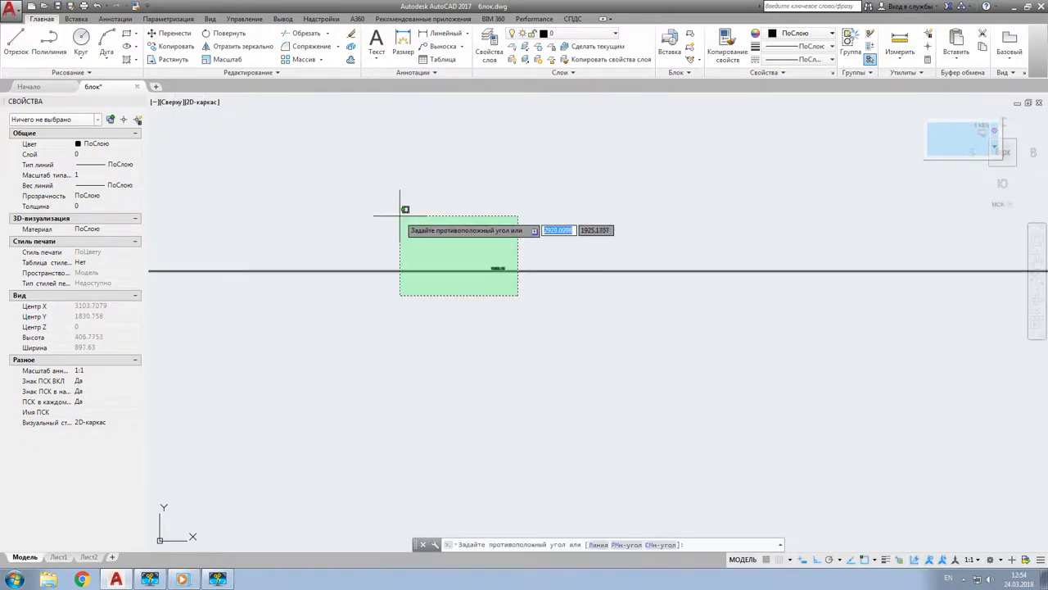
left_click(402, 211)
scroll(435, 327, "down", 3)
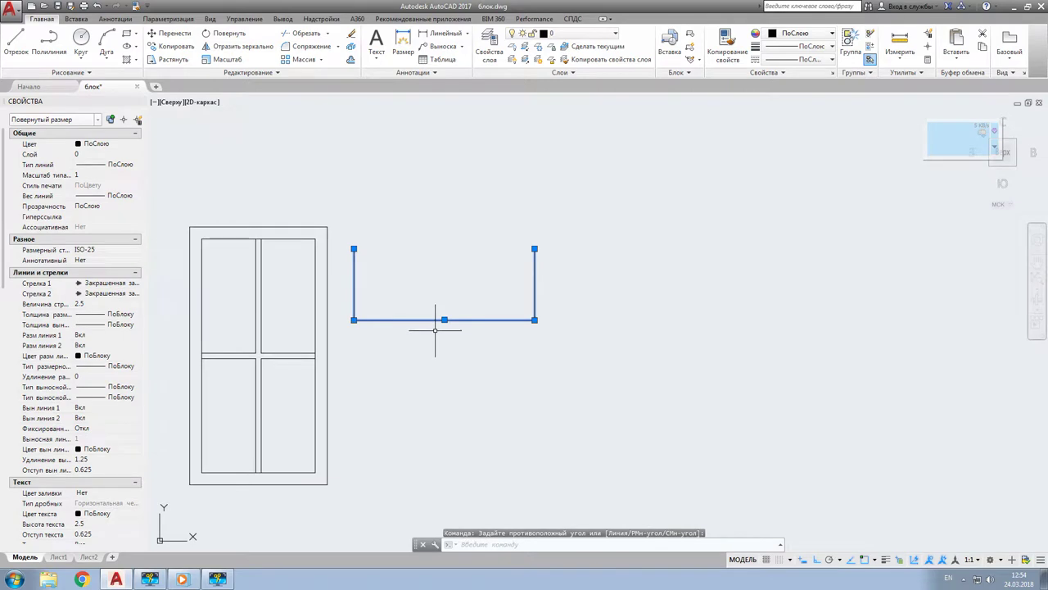
left_click(534, 248)
left_click(408, 248)
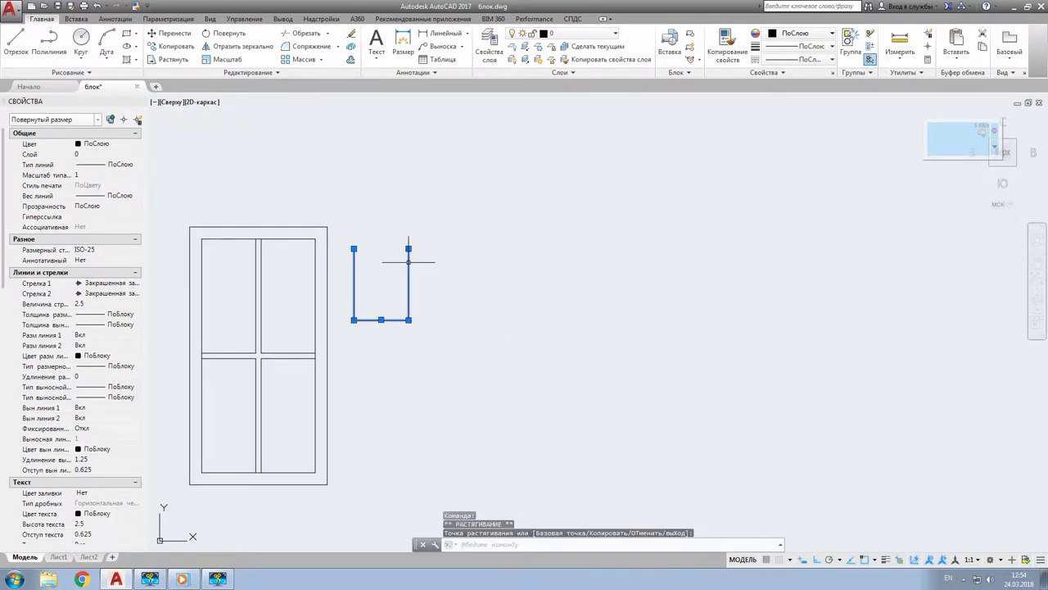
scroll(376, 328, "up", 5)
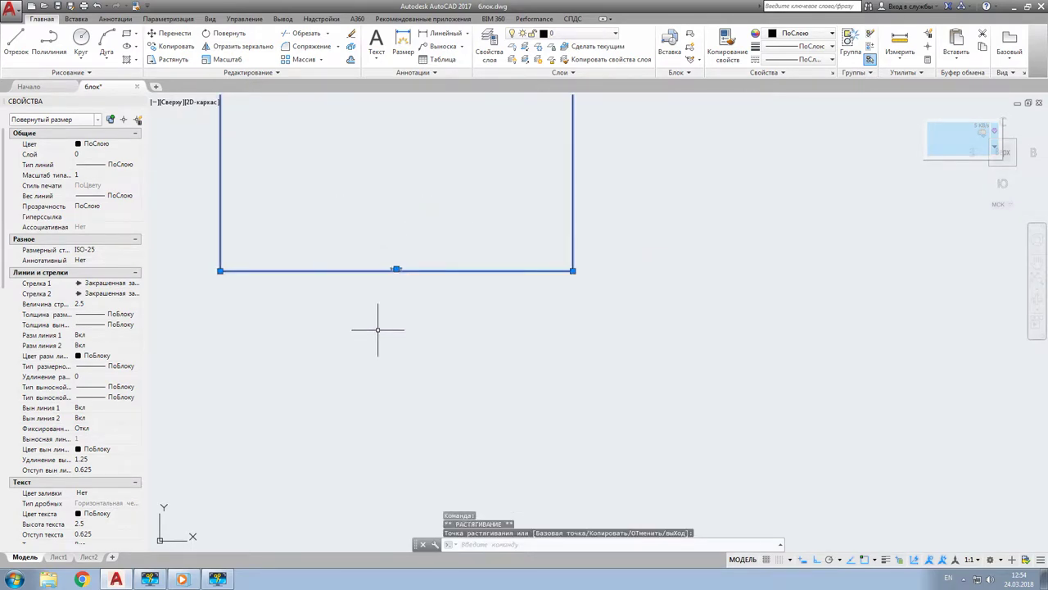
scroll(392, 283, "up", 4)
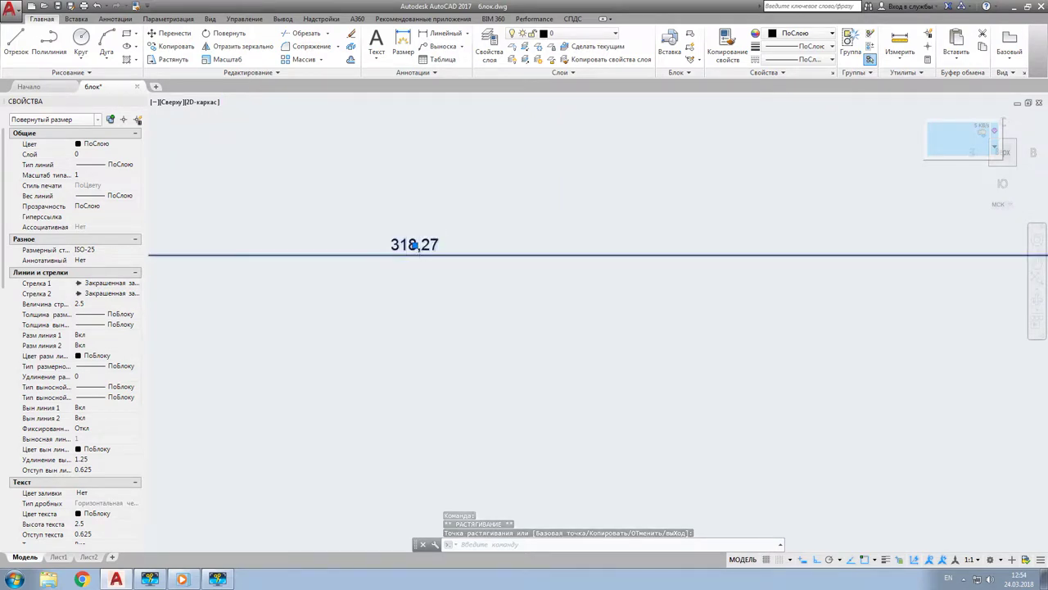
scroll(417, 226, "up", 3)
scroll(562, 239, "down", 2)
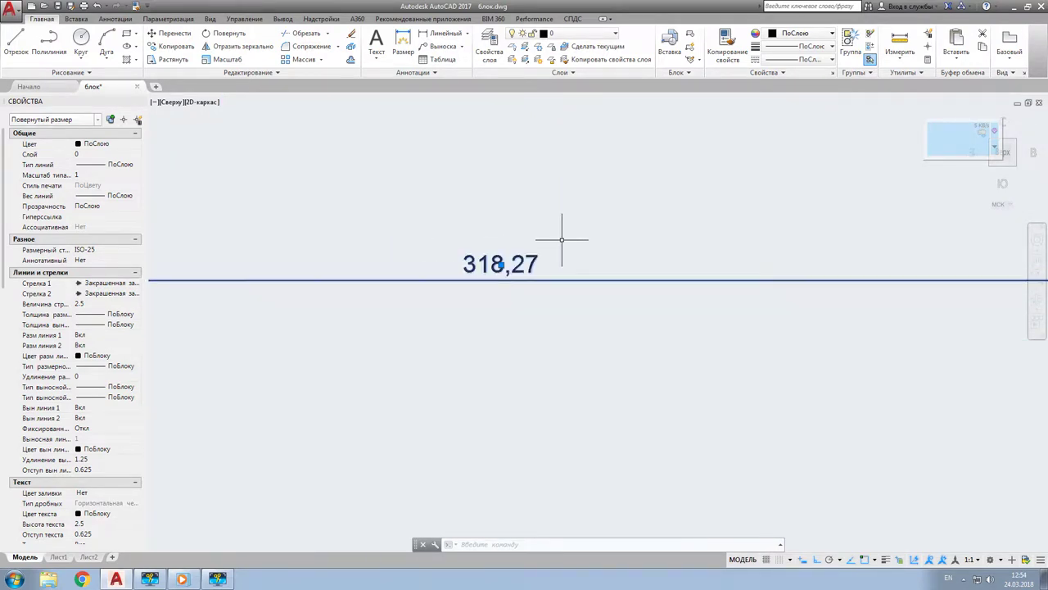
scroll(562, 242, "down", 3)
- Erase the dimension through the right-click menu
left_click(586, 270)
left_click(480, 209)
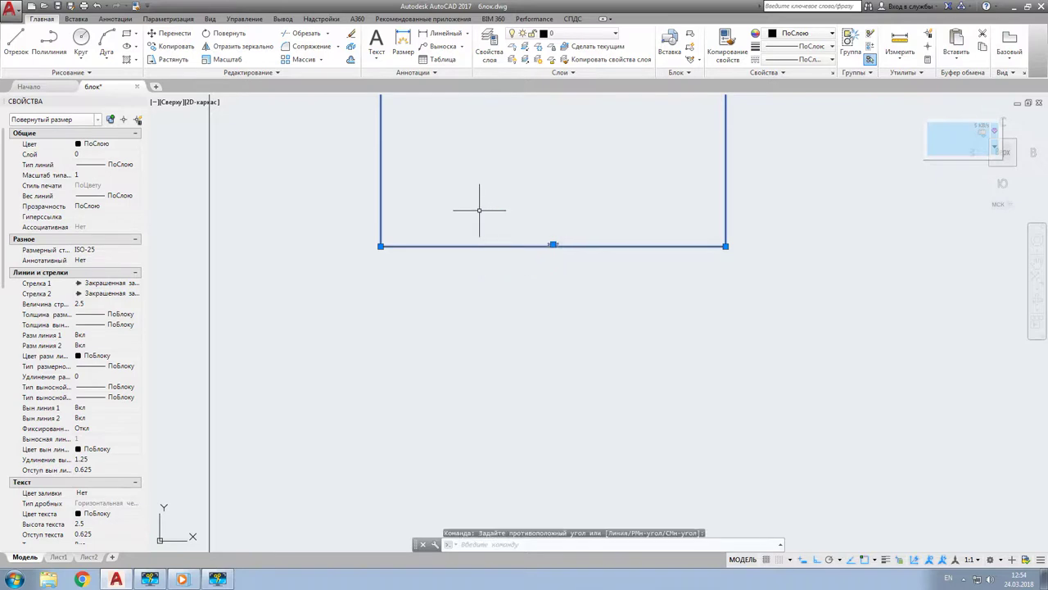
right_click(480, 213)
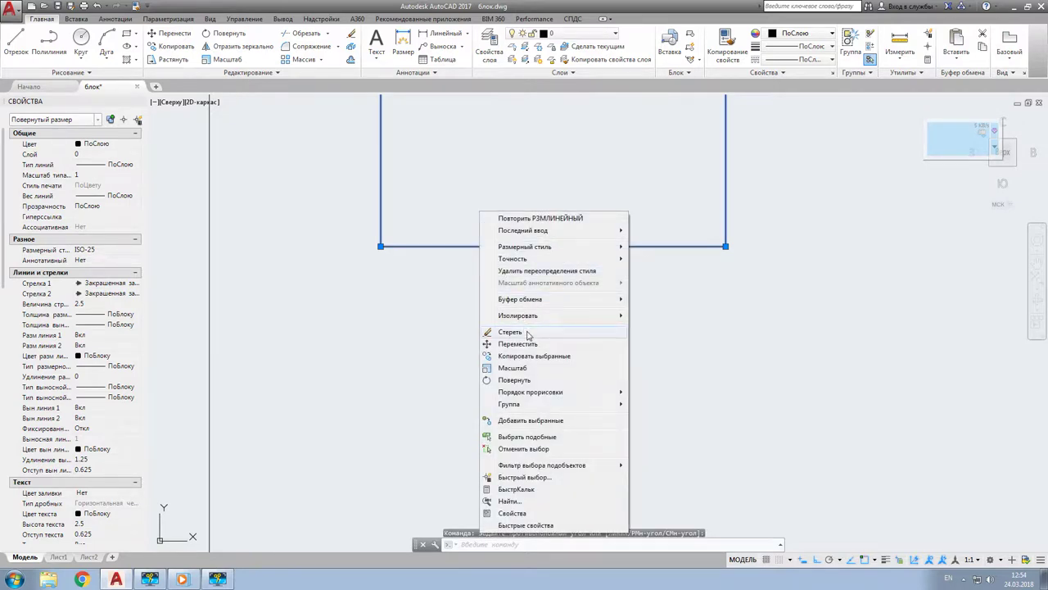
left_click(524, 333)
scroll(541, 258, "down", 5)
scroll(508, 280, "down", 3)
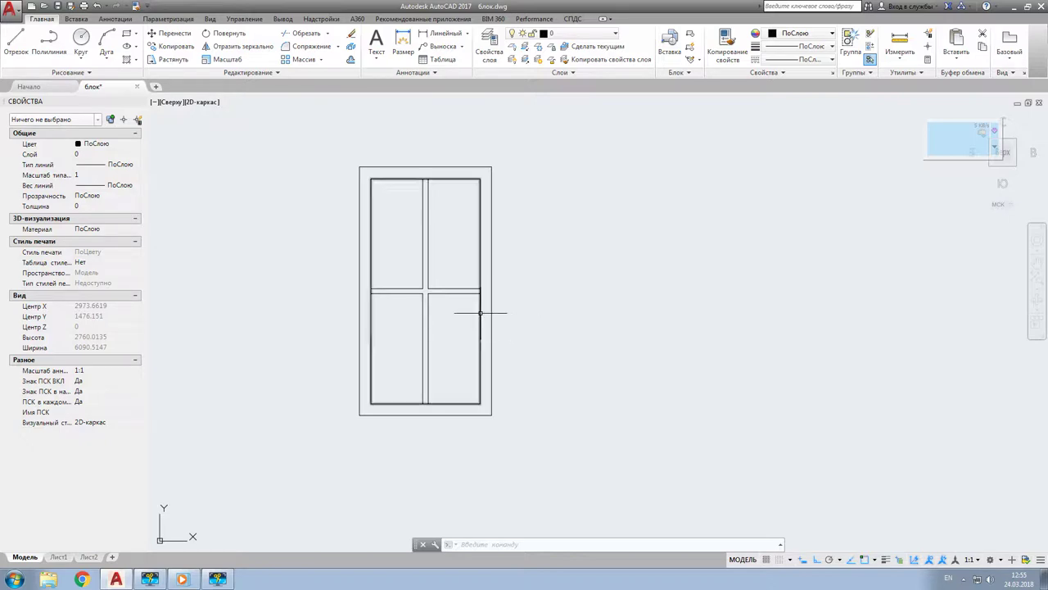
- Move the window's outer and inner frames to the right with M
type("g")
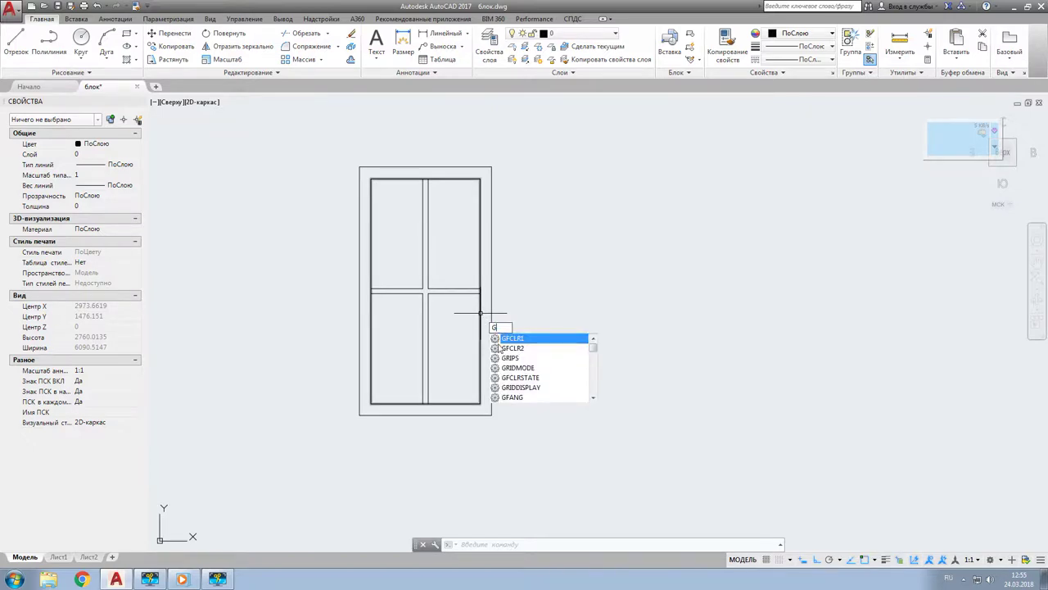
left_click(629, 322)
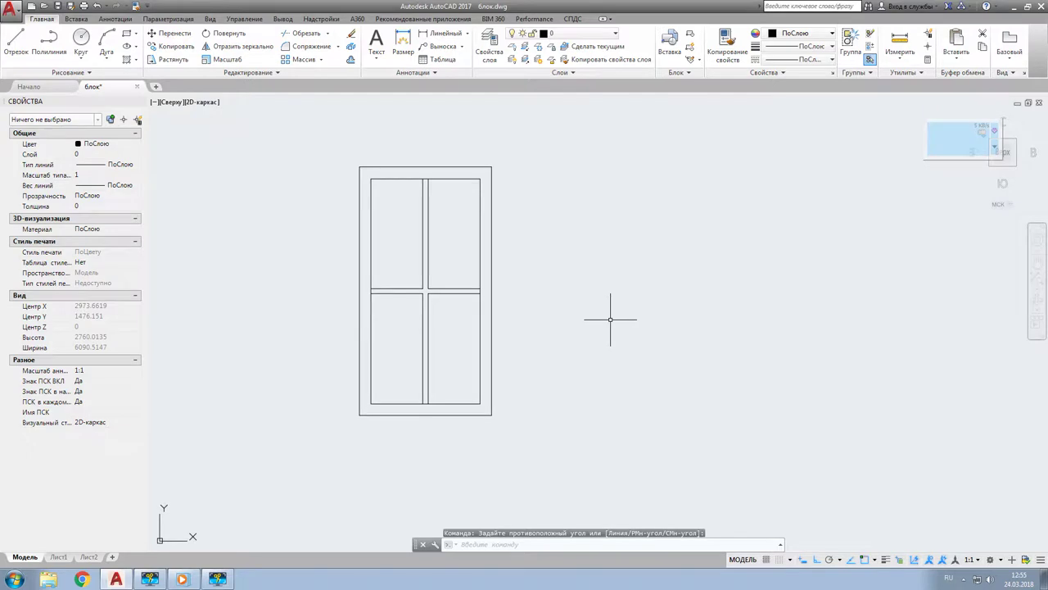
type("m")
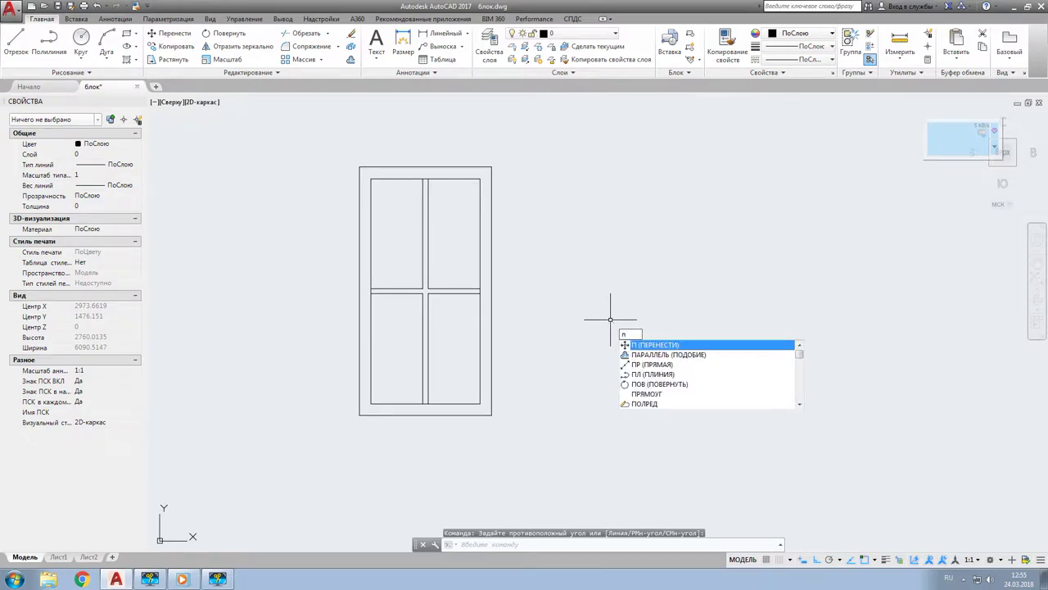
key("Return")
left_click(492, 324)
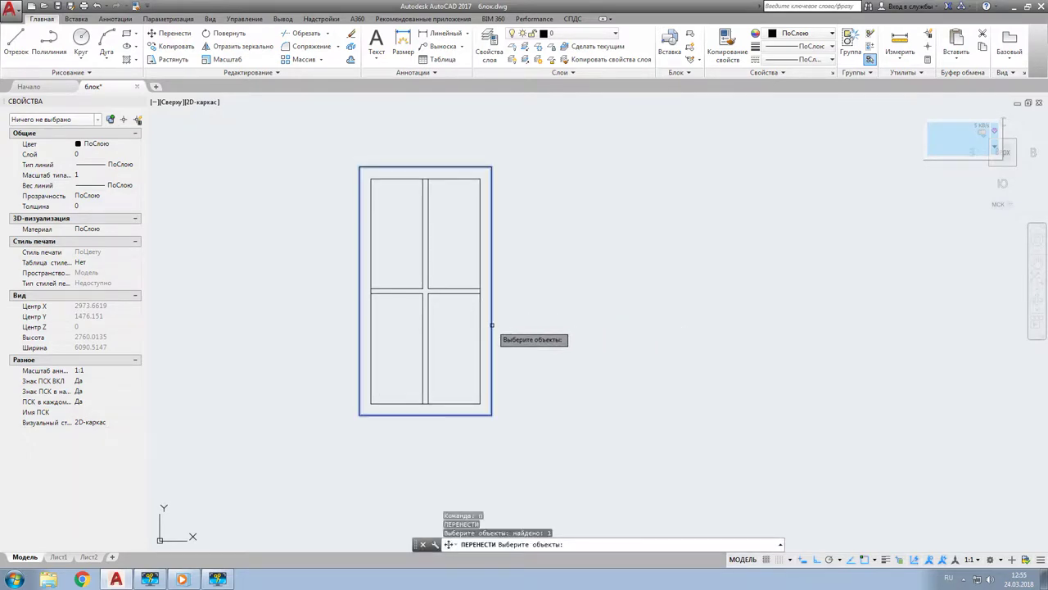
left_click(503, 323)
left_click(480, 304)
key("Return")
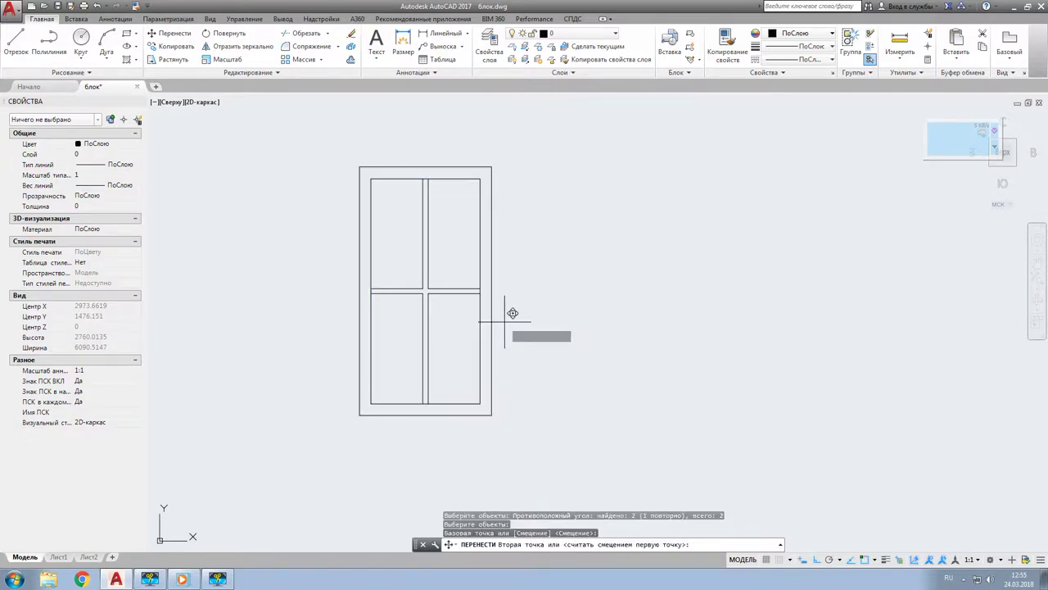
left_click(508, 315)
left_click(737, 340)
- Undo the move and bring up the Вставка block tools
key("Escape")
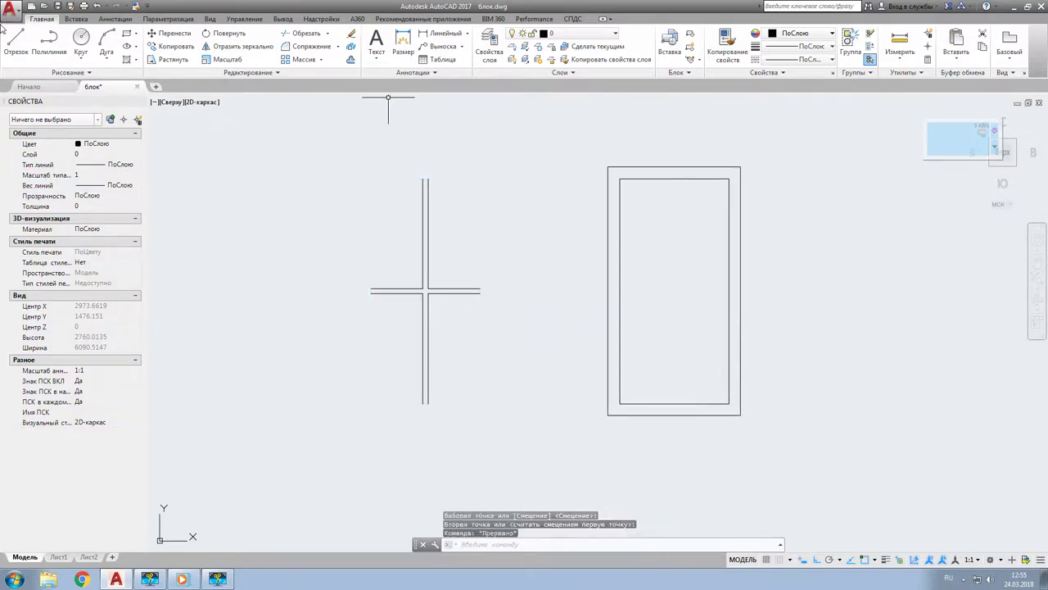
left_click(97, 7)
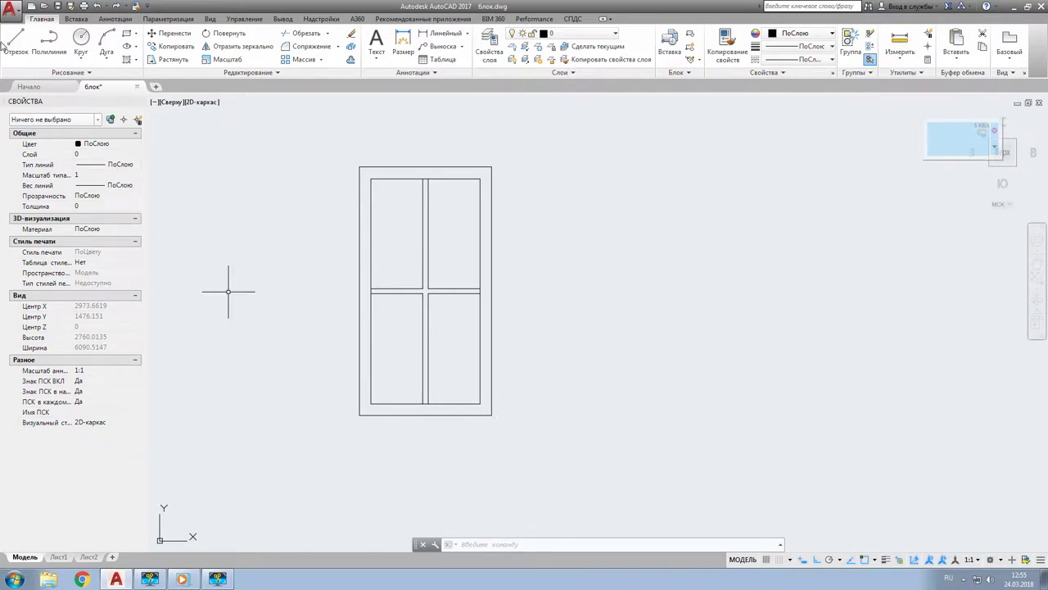
left_click(75, 19)
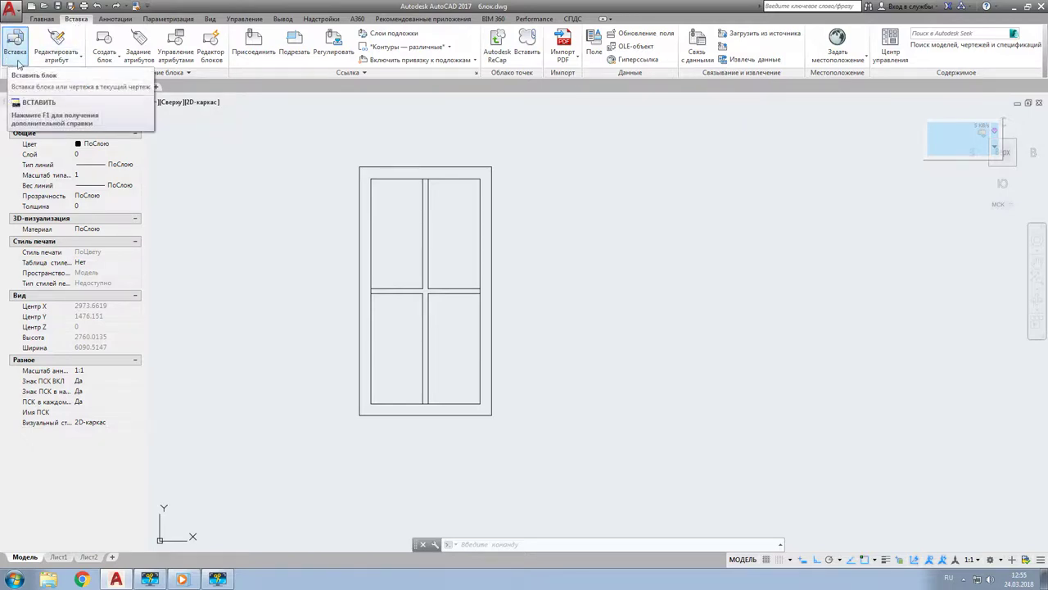
left_click(16, 61)
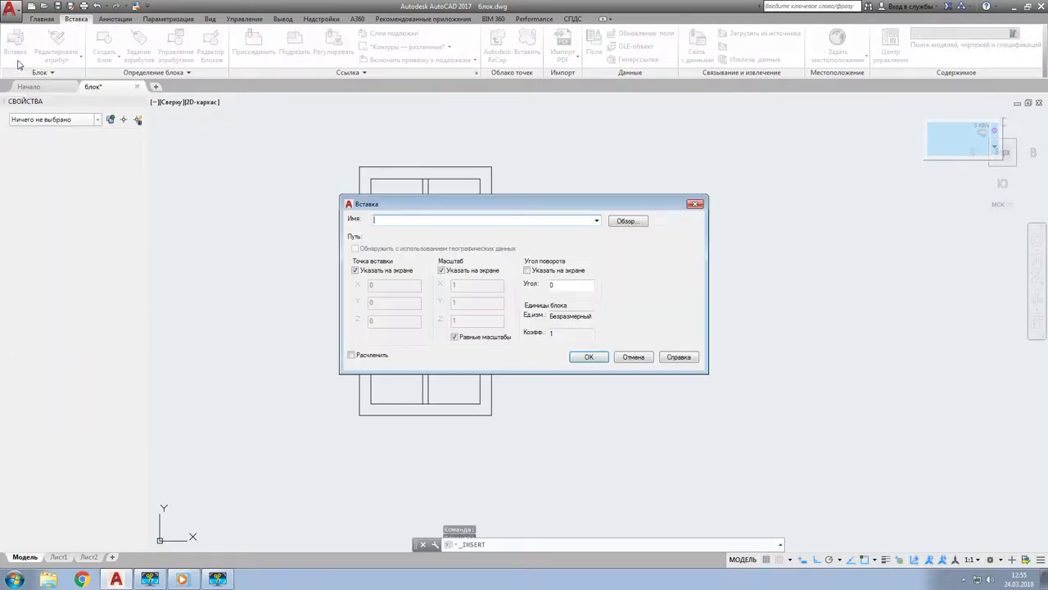
left_click(700, 206)
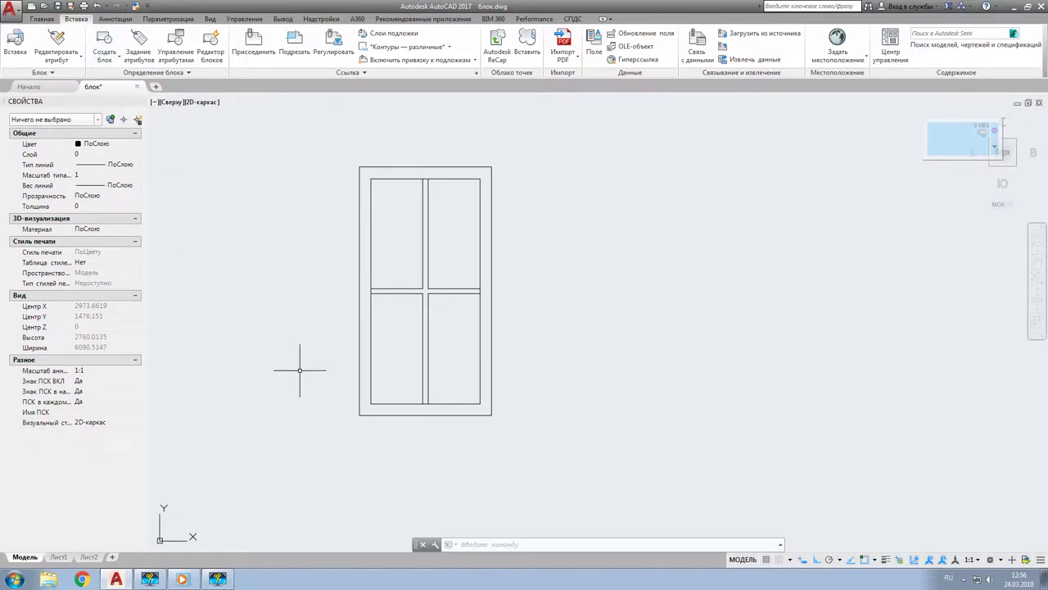
- Start BLOCK (Б), name it 'окно', and set base point X 1530.004, Y 919.815 at the frame's corner
type("Б")
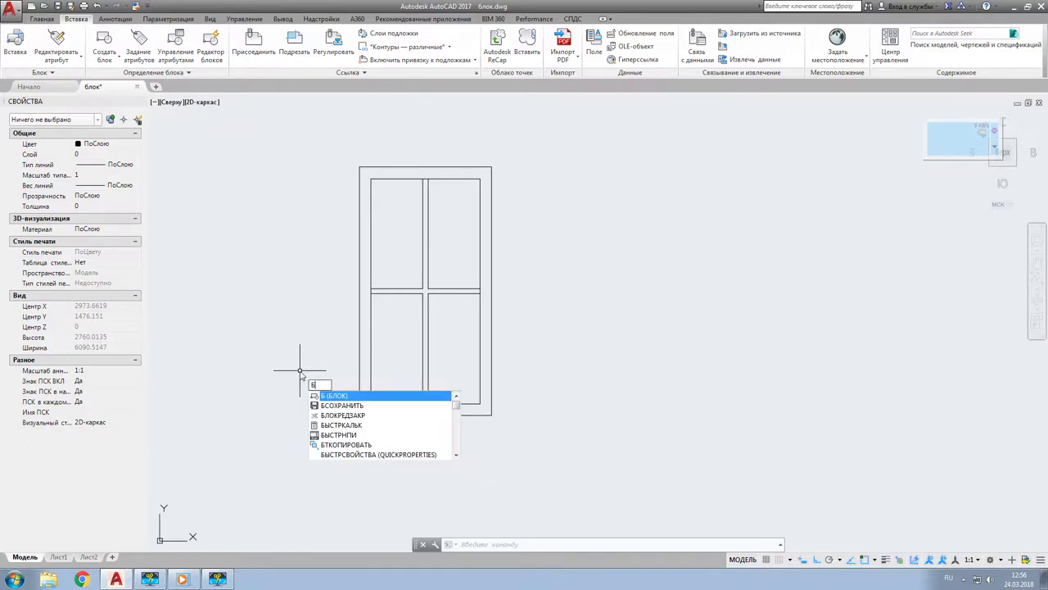
key("Return")
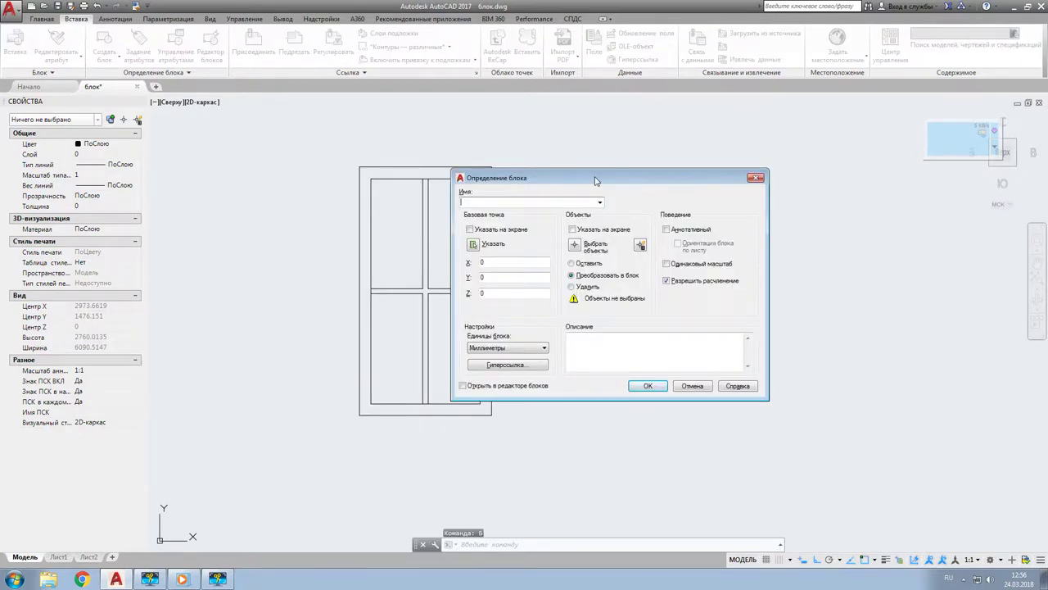
left_click_drag(596, 180, 710, 172)
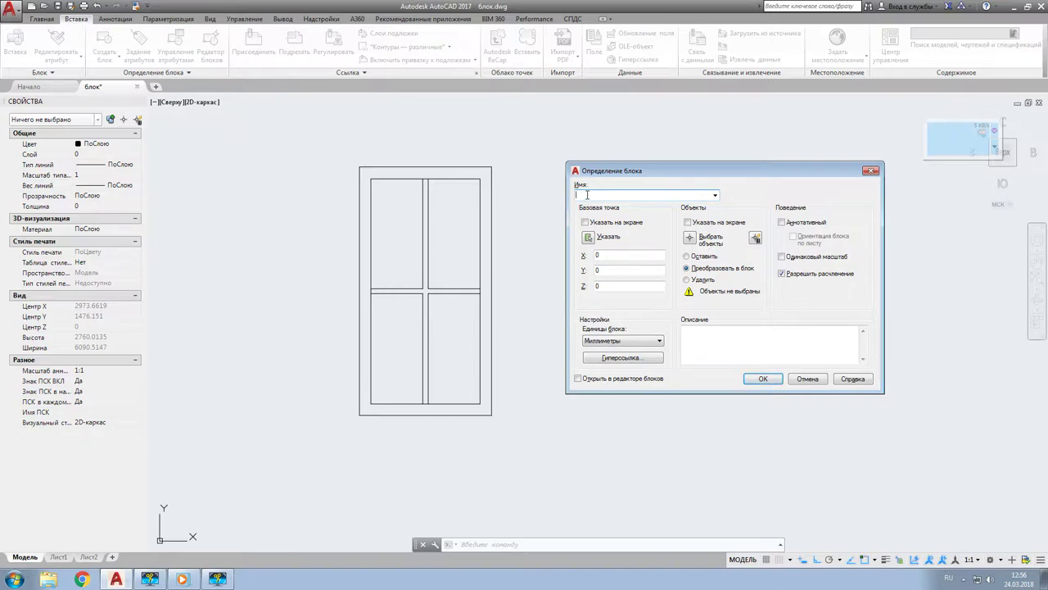
type("окно")
left_click(588, 237)
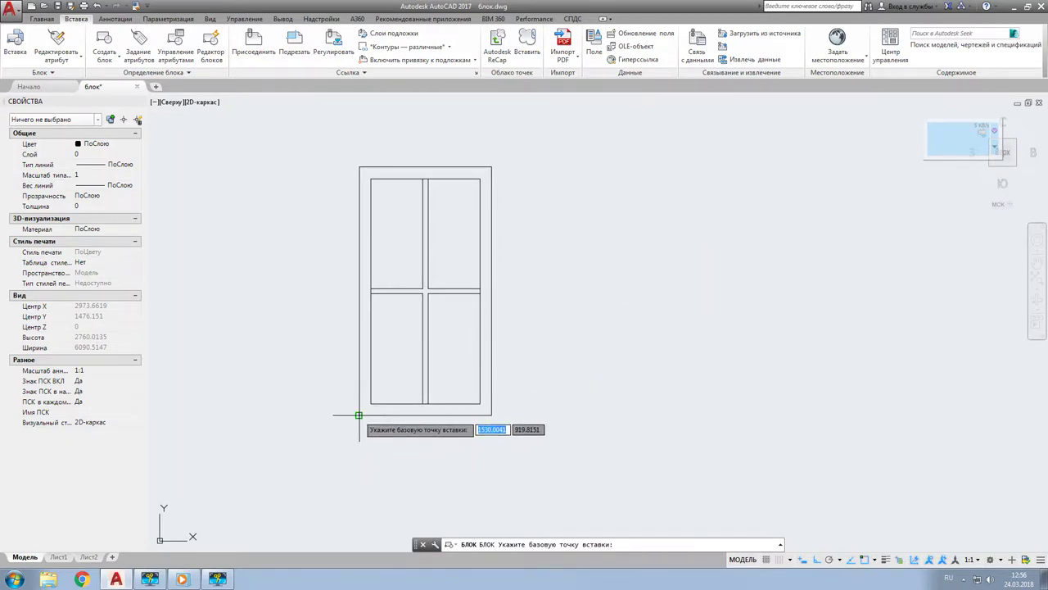
left_click(359, 415)
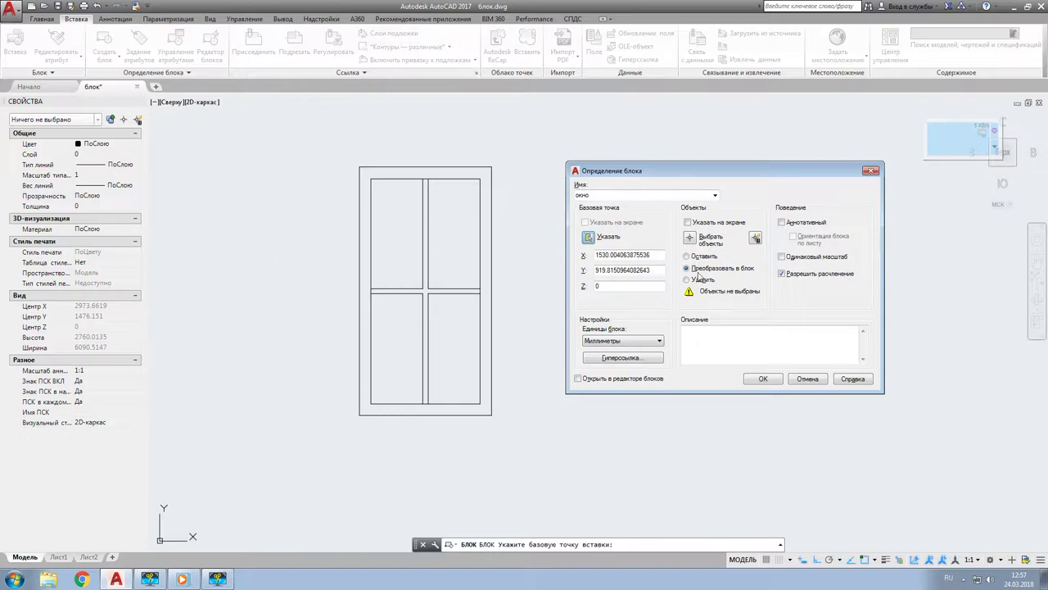
- Select the four window objects, set Objects to Delete, and create the окно block
left_click(694, 242)
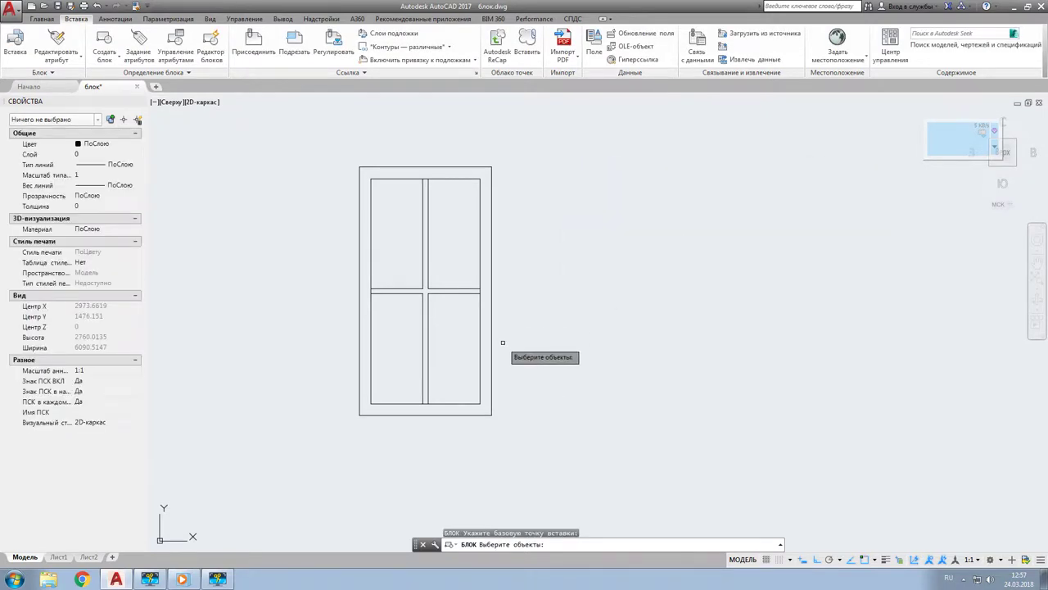
left_click(514, 438)
left_click(288, 126)
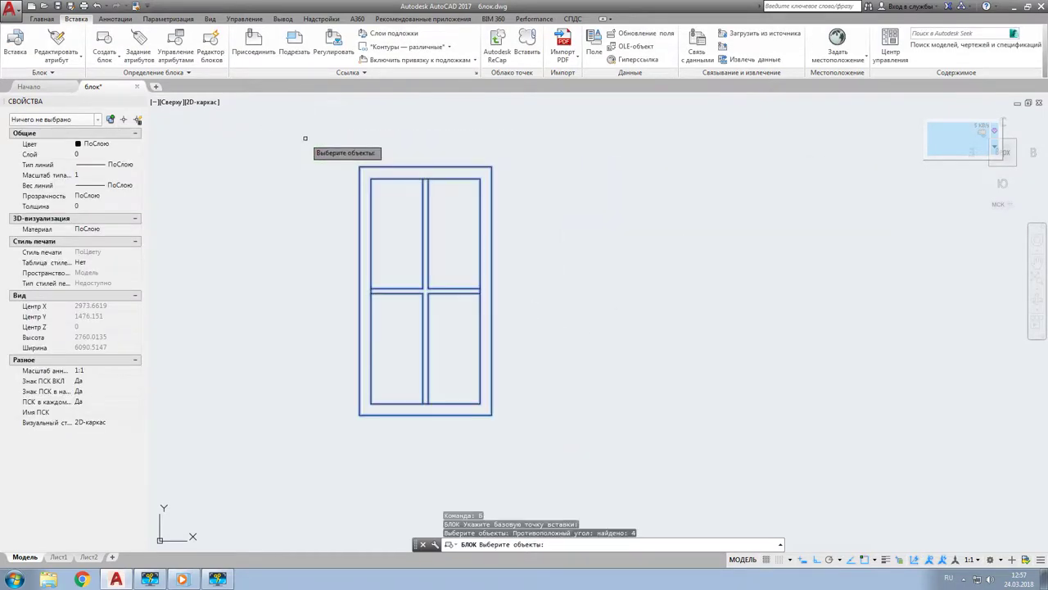
key("Return")
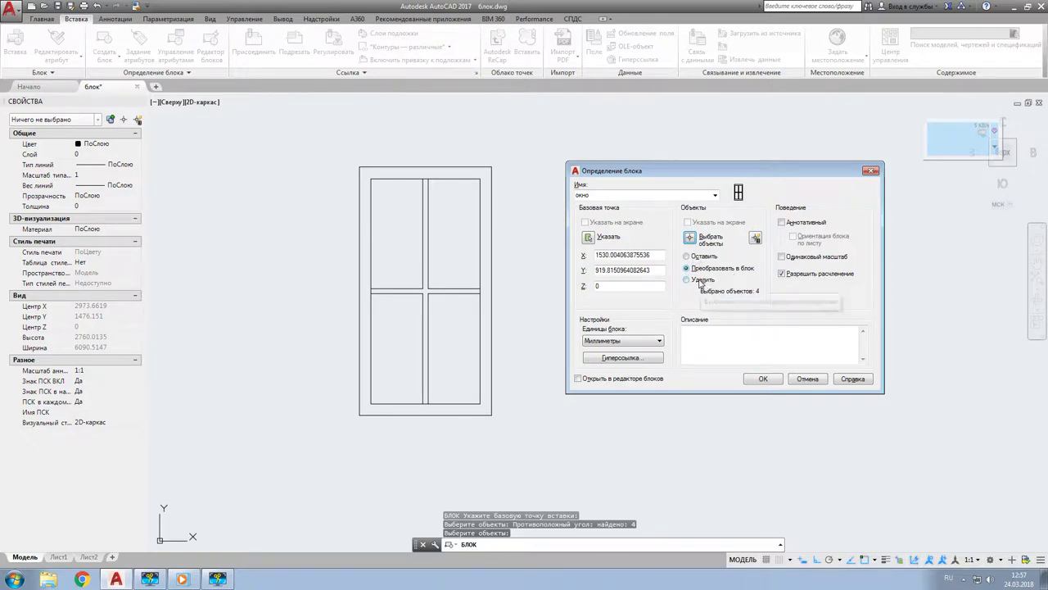
left_click(688, 258)
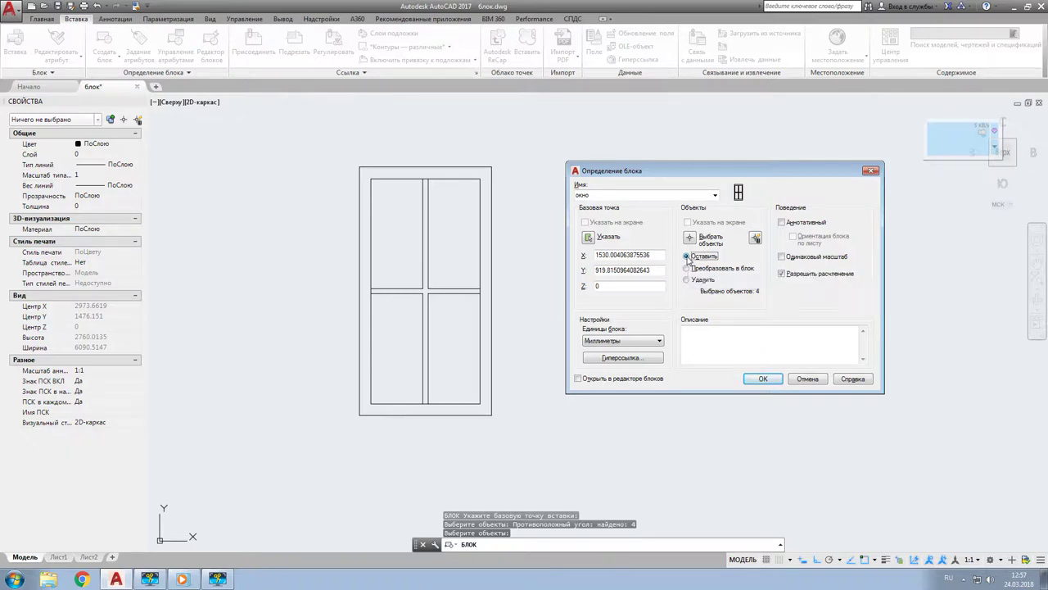
left_click(687, 268)
left_click(689, 282)
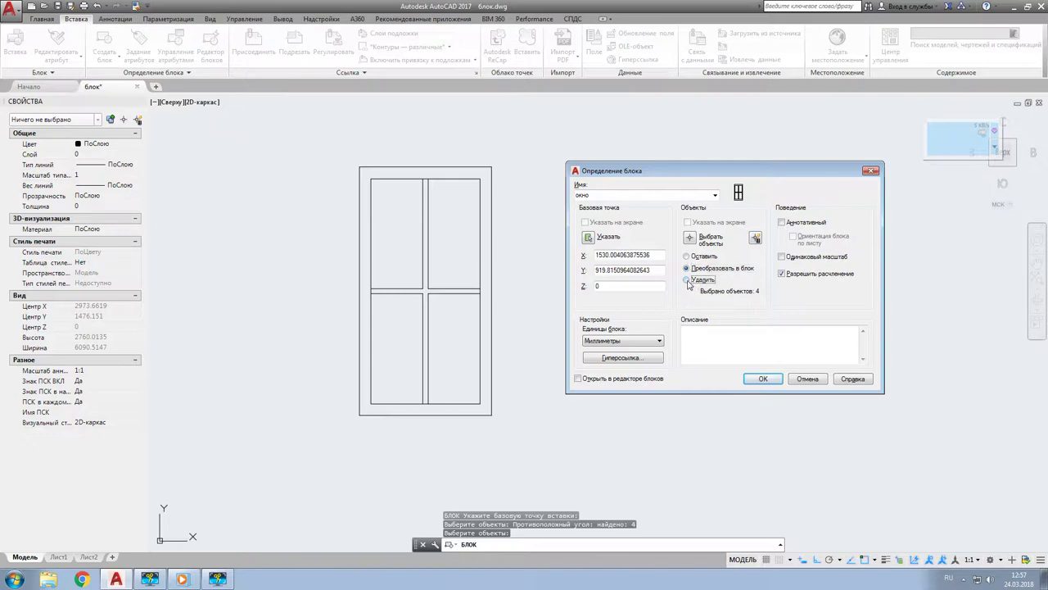
left_click(764, 378)
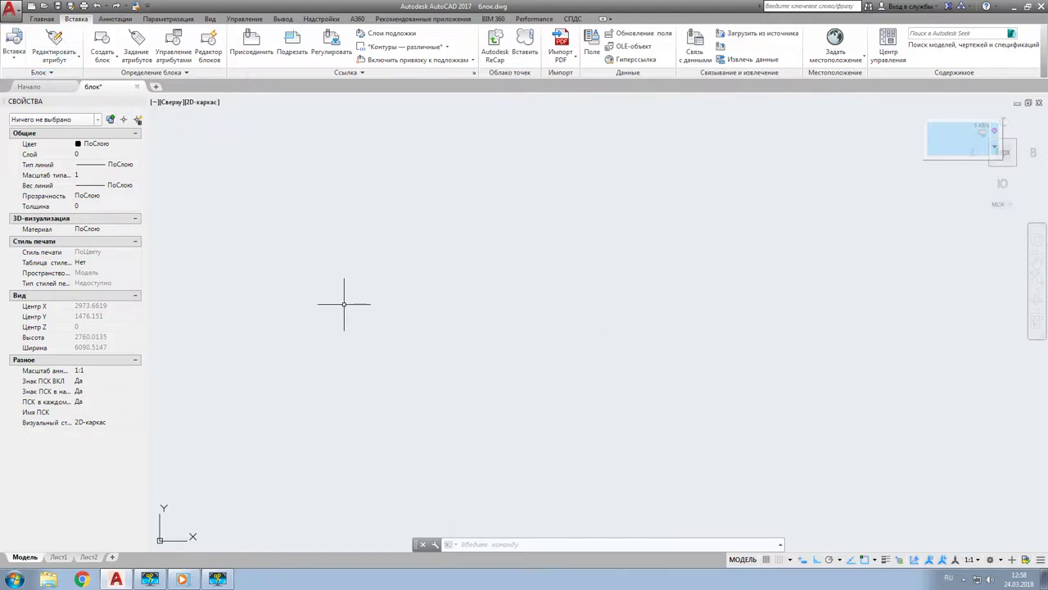
- Insert the окно block with В at a picked point, keeping scale 1
type("в")
left_click(392, 330)
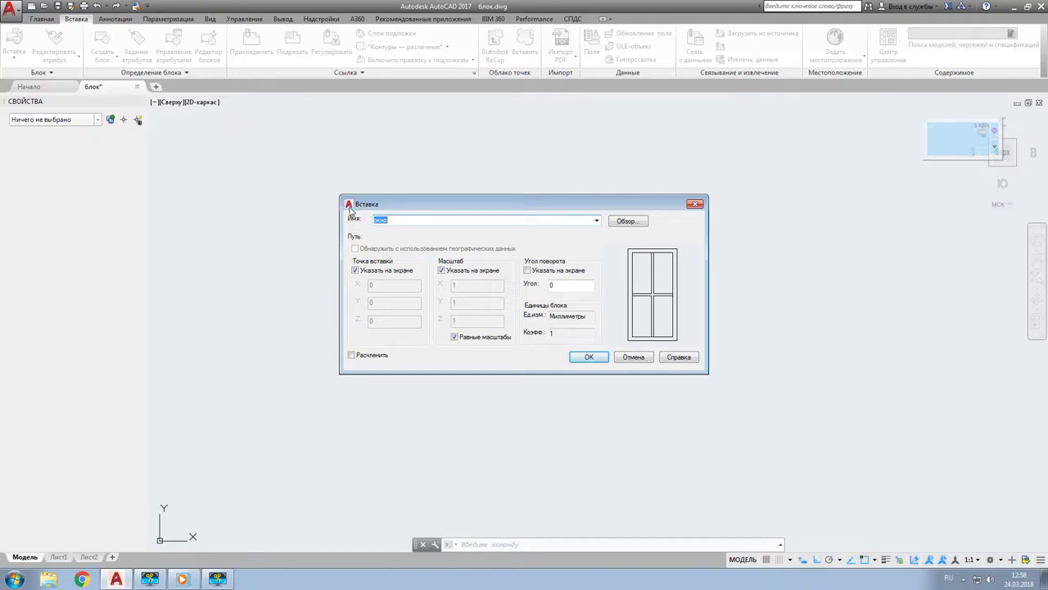
left_click(589, 357)
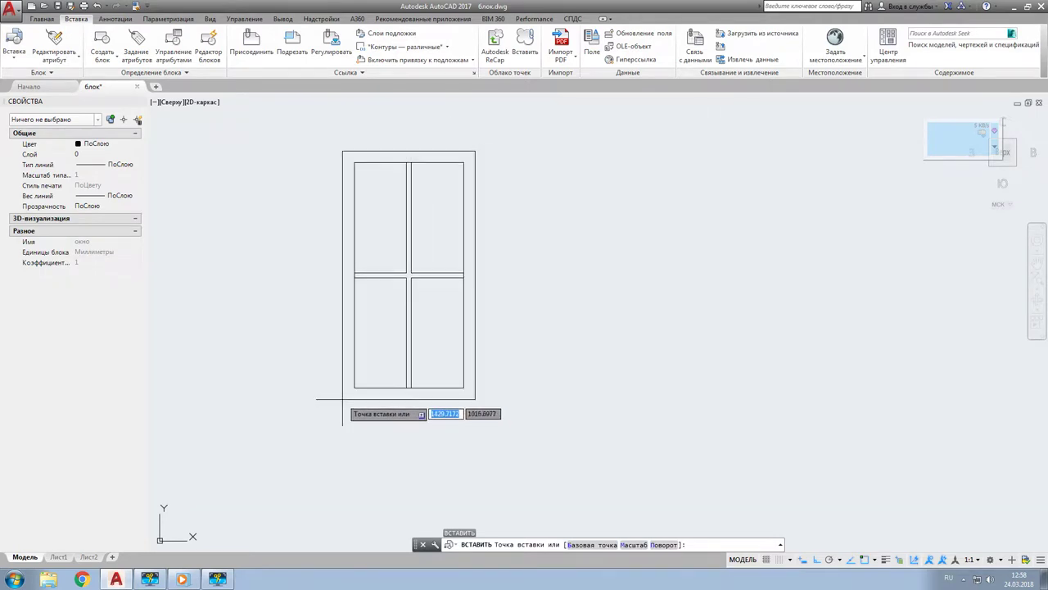
left_click(361, 376)
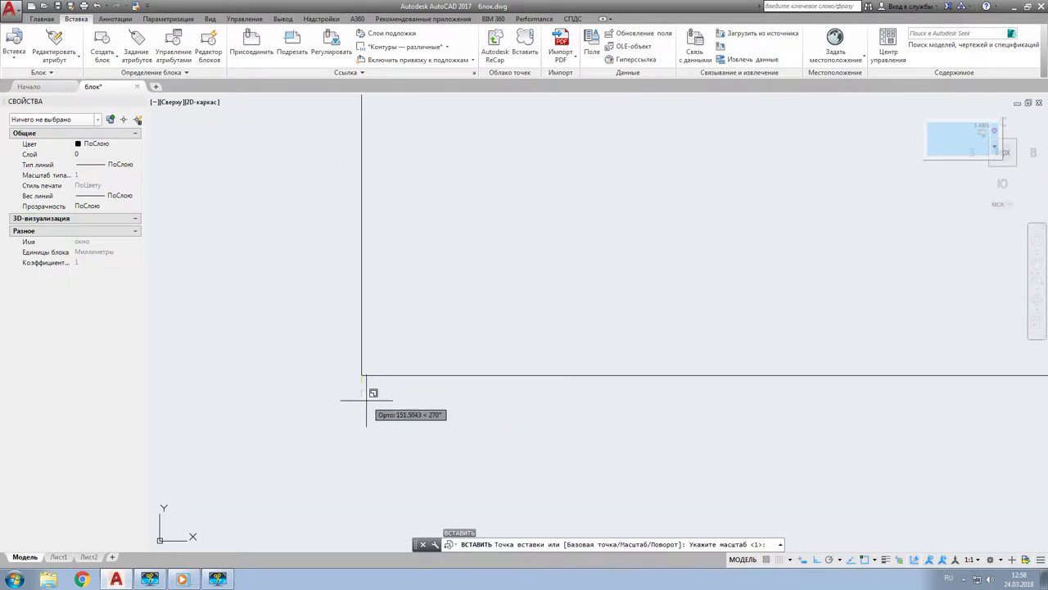
scroll(369, 391, "down", 2)
key("Return")
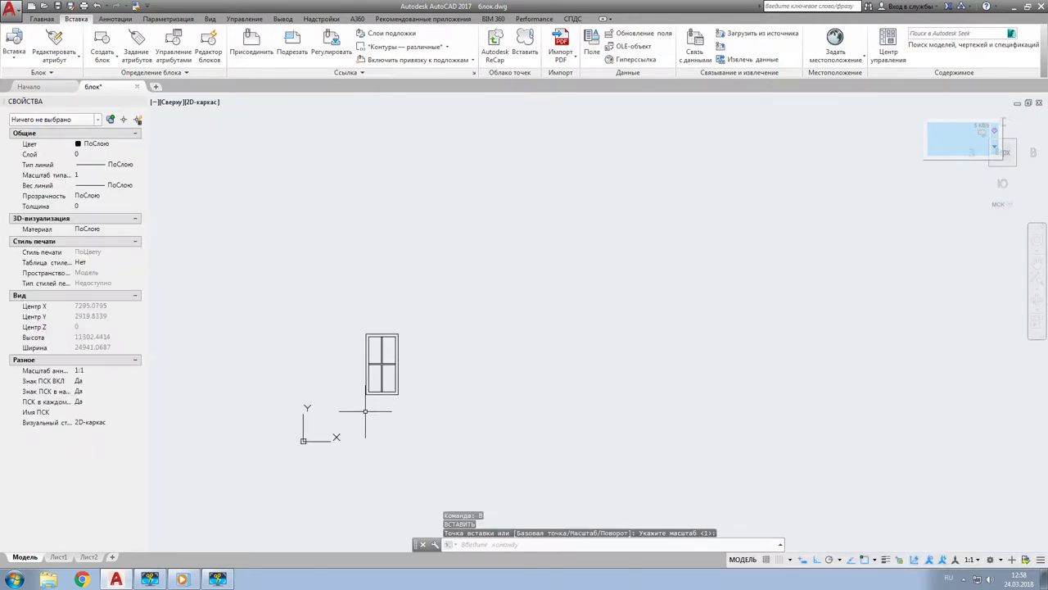
scroll(366, 387, "up", 5)
type("КП")
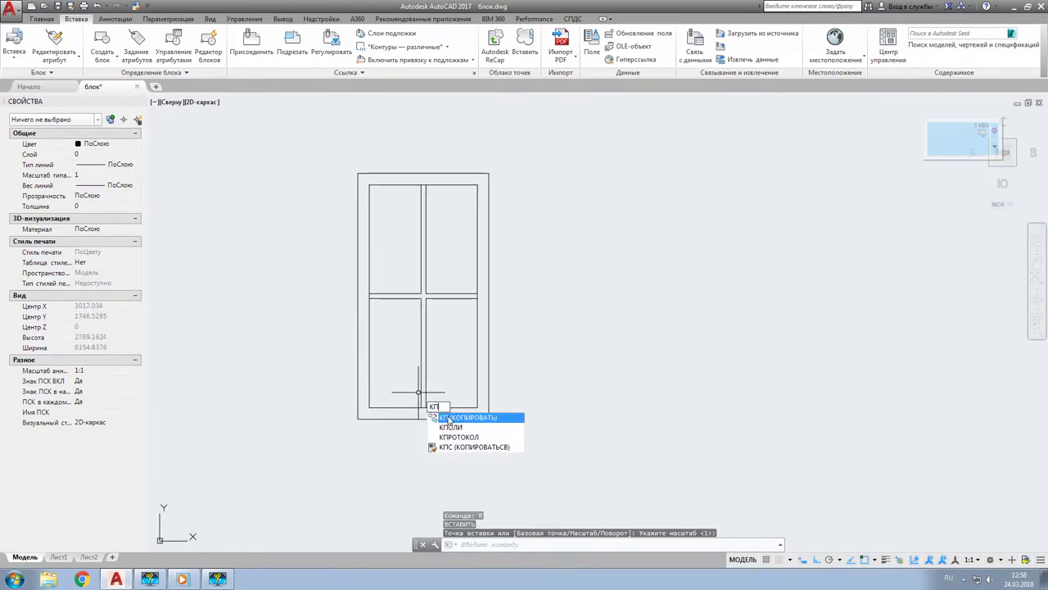
- Start COPY, select the окно window and pick its base point
key("Return")
left_click(489, 417)
left_click(465, 389)
scroll(315, 338, "down", 4)
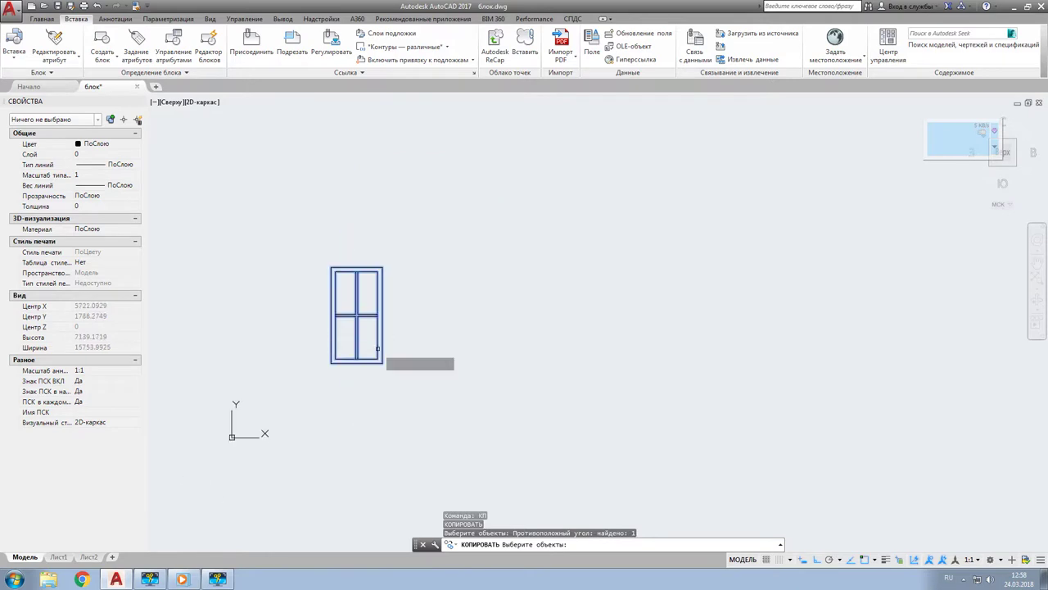
key("Return")
left_click(384, 389)
- Place six copies in a horizontal row to the right, giving seven windows
left_click(472, 390)
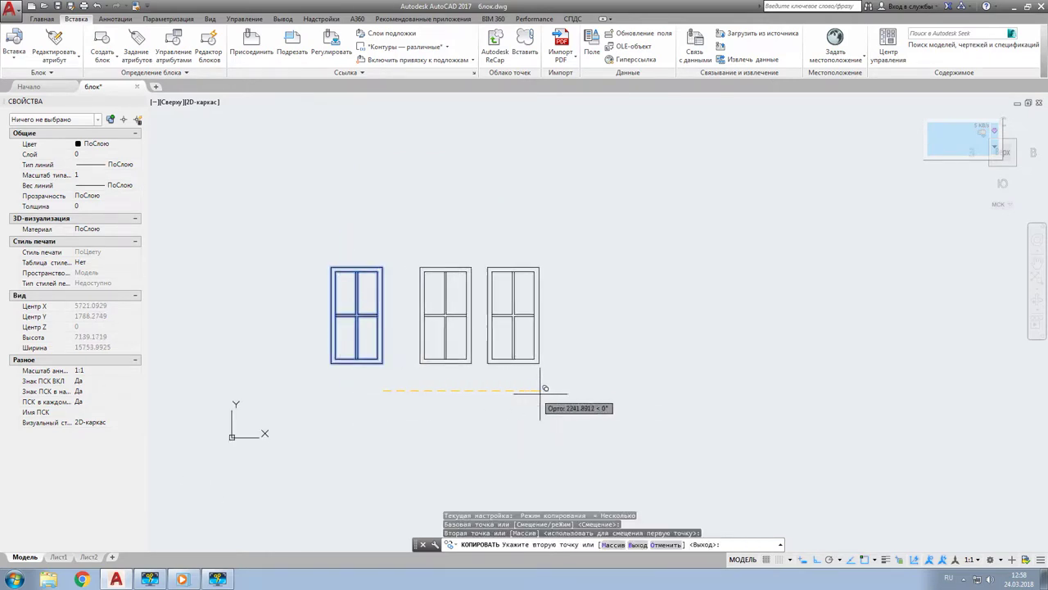
left_click(553, 390)
left_click(619, 391)
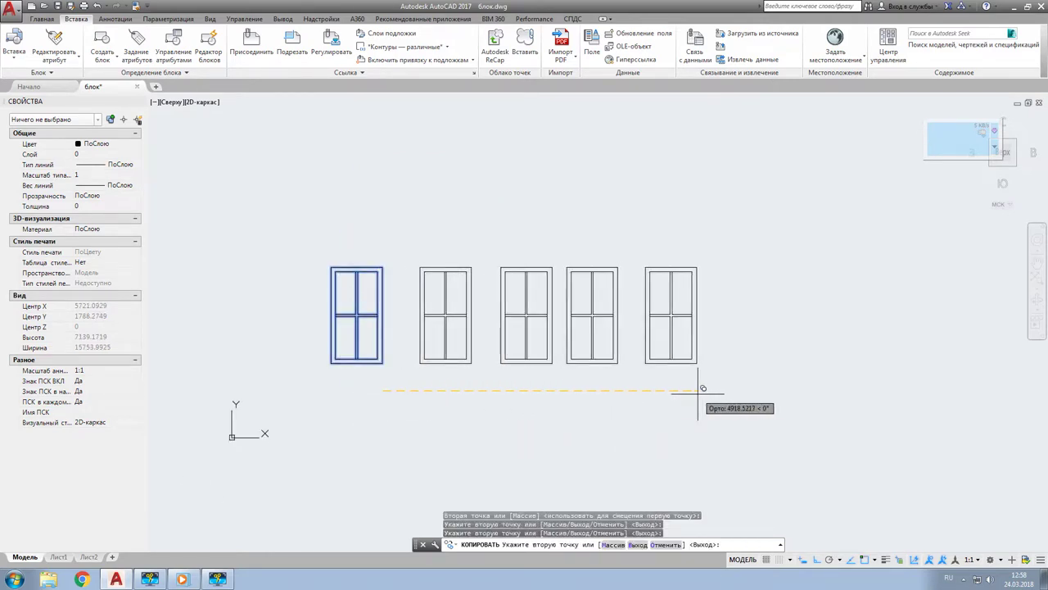
left_click(698, 392)
left_click(783, 391)
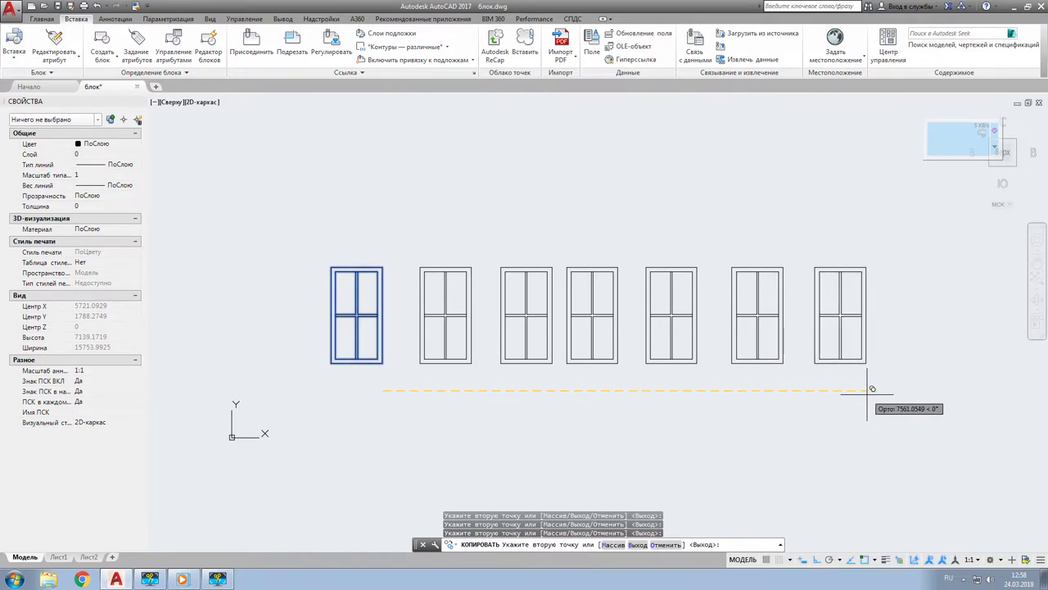
left_click(868, 390)
key("Escape")
scroll(414, 237, "down", 4)
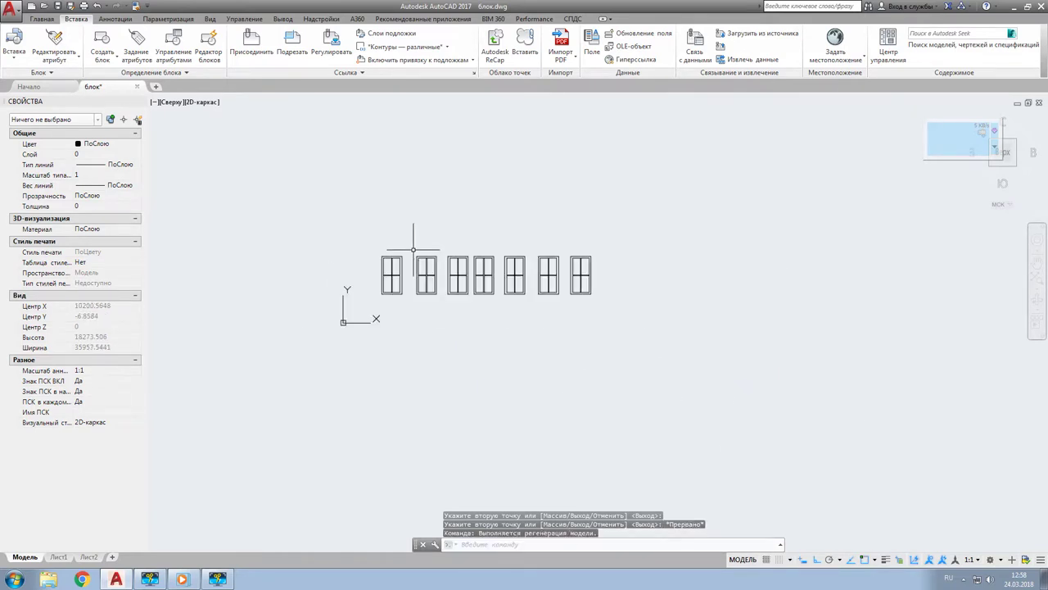
scroll(423, 269, "up", 6)
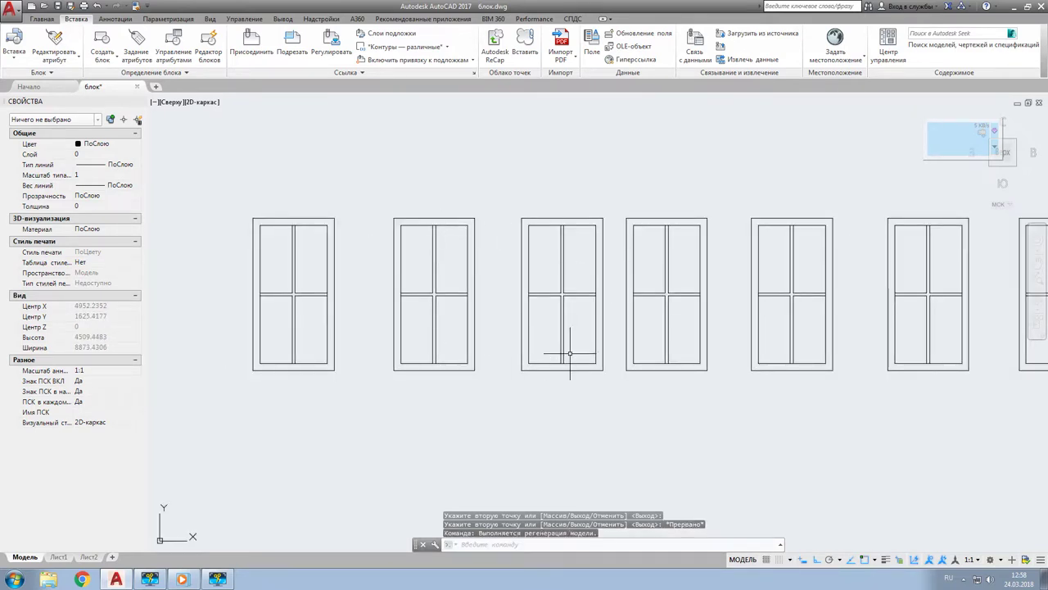
scroll(562, 352, "down", 3)
scroll(570, 355, "up", 2)
scroll(570, 355, "up", 2)
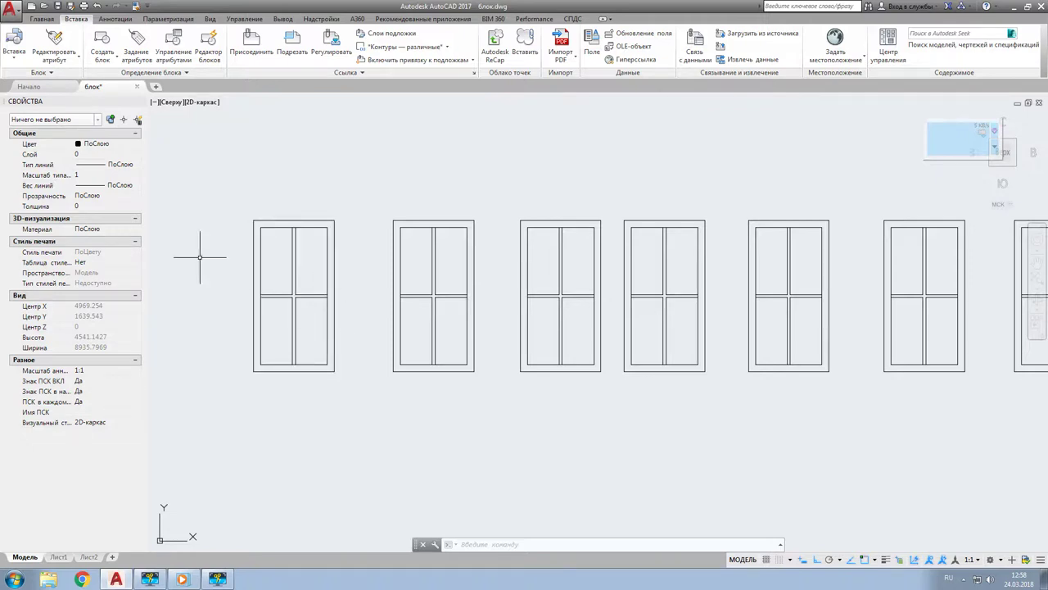
- Open the first window's окно block definition in the Block Editor with Home tools showing
left_click(319, 295)
double_click(320, 295)
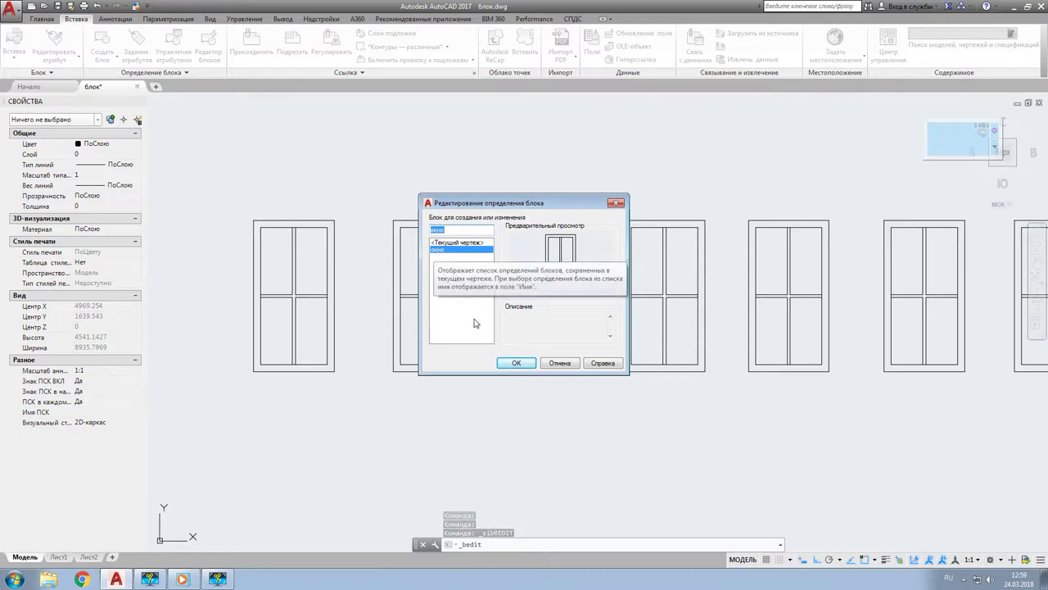
left_click(517, 363)
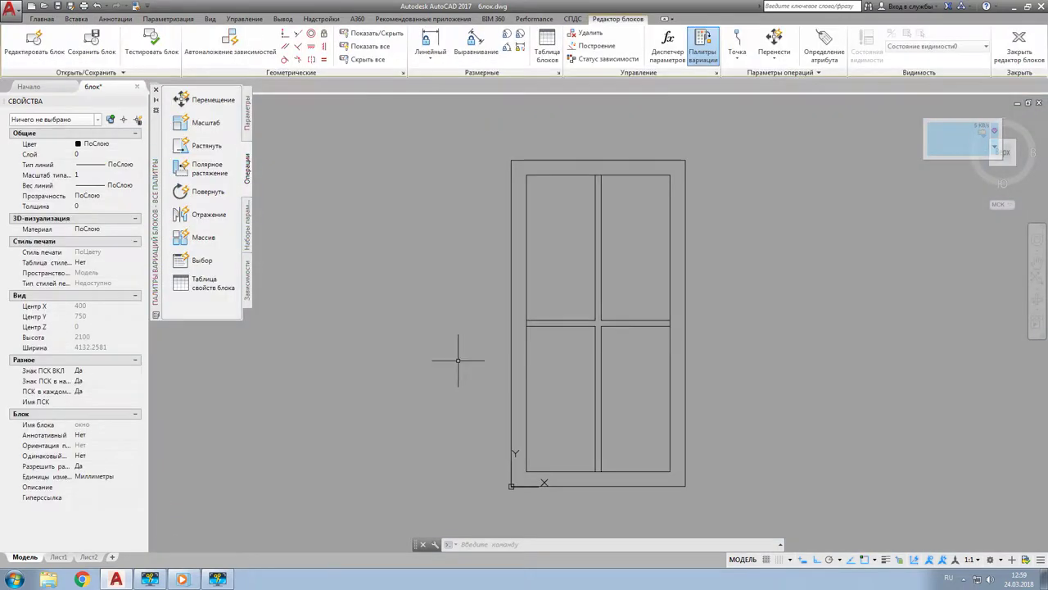
scroll(350, 279, "down", 2)
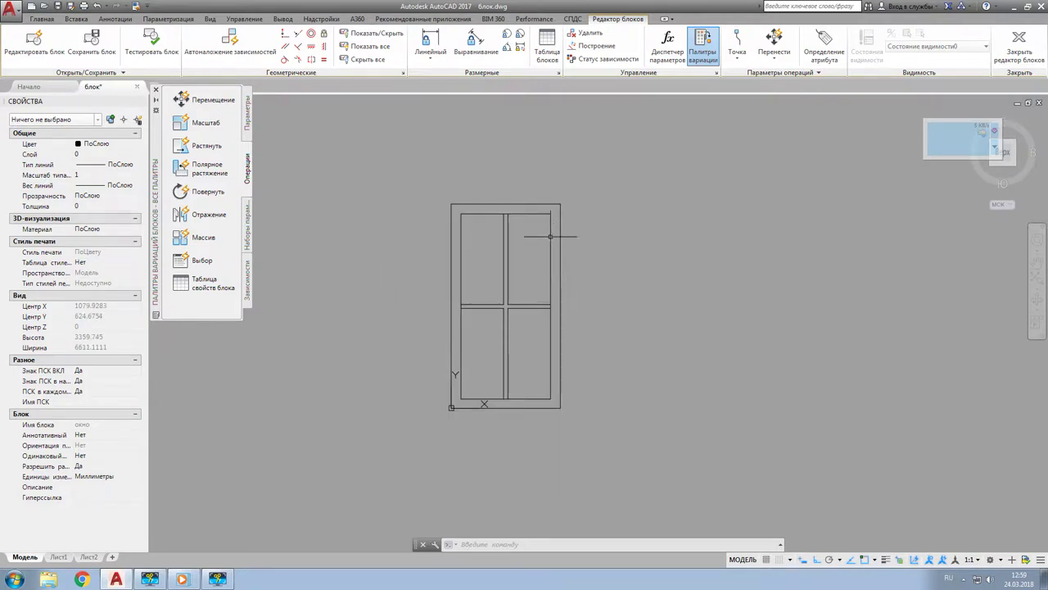
scroll(550, 234, "up", 2)
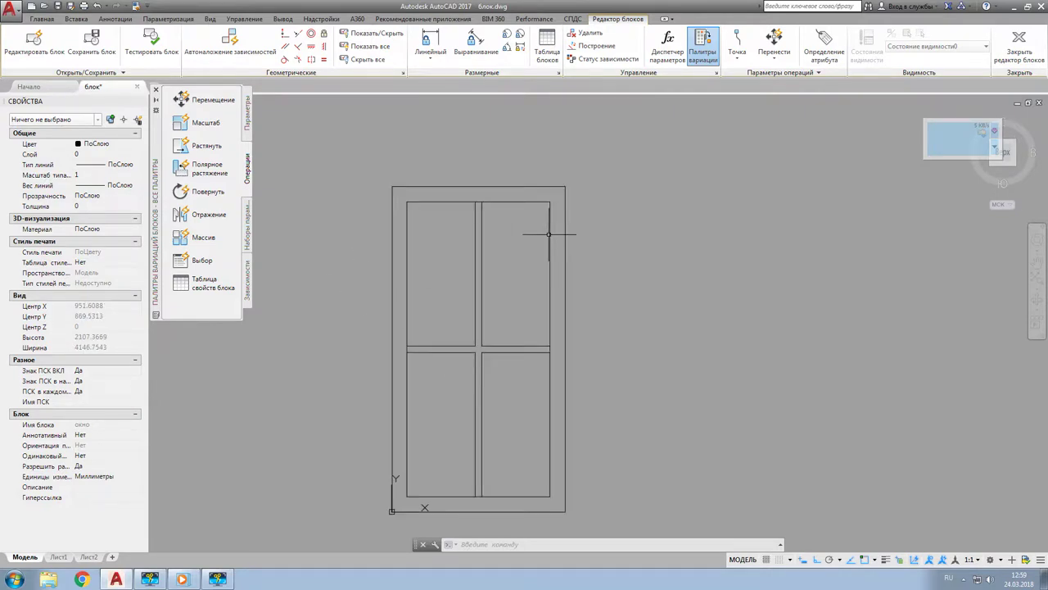
left_click(40, 22)
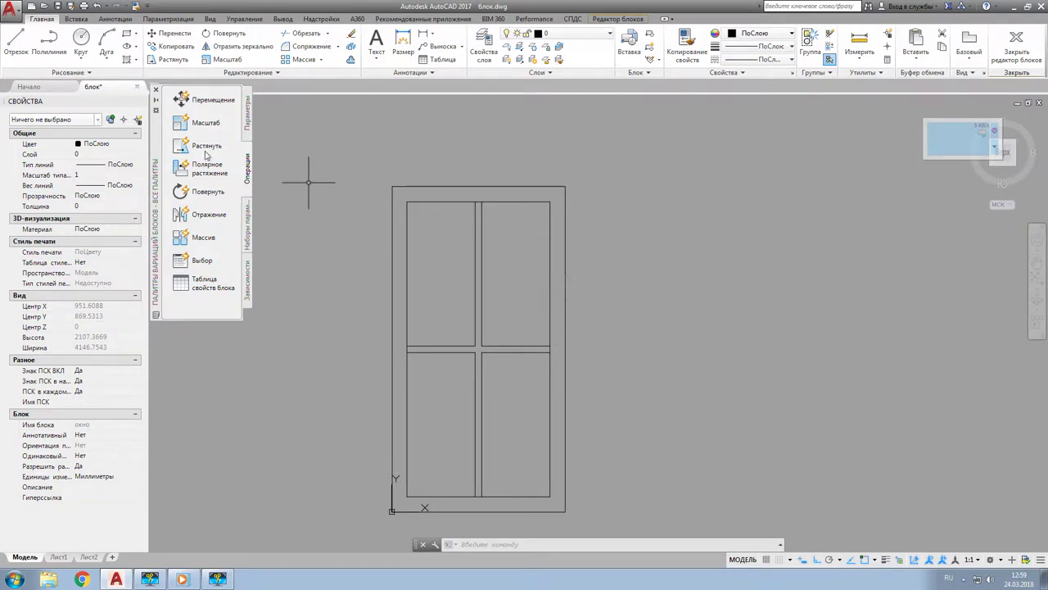
- Draw a centre-radius circle centred on the window's top edge, reaching its side
left_click(85, 61)
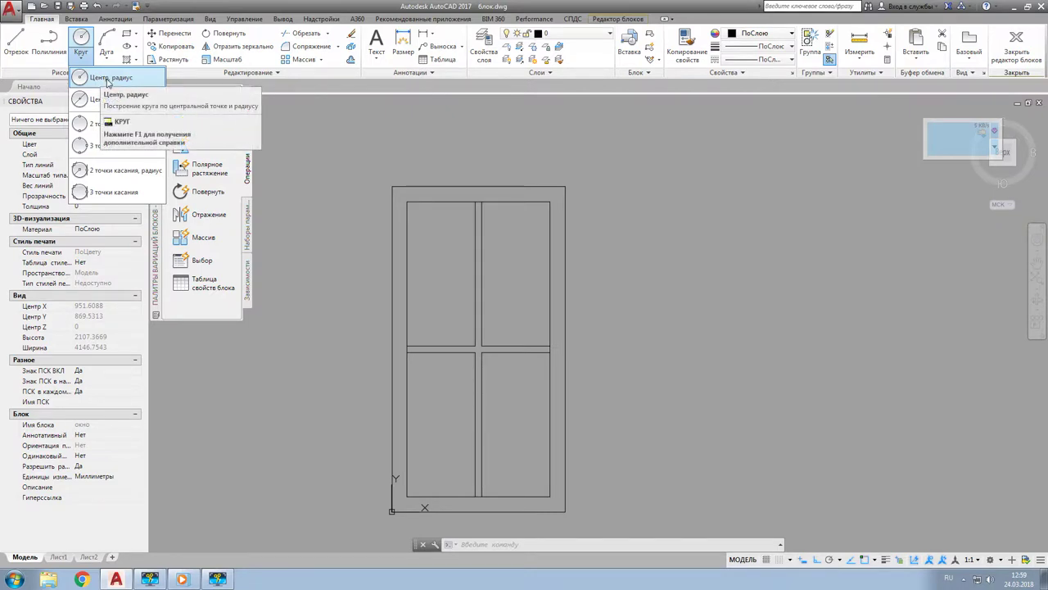
left_click(98, 78)
left_click(479, 187)
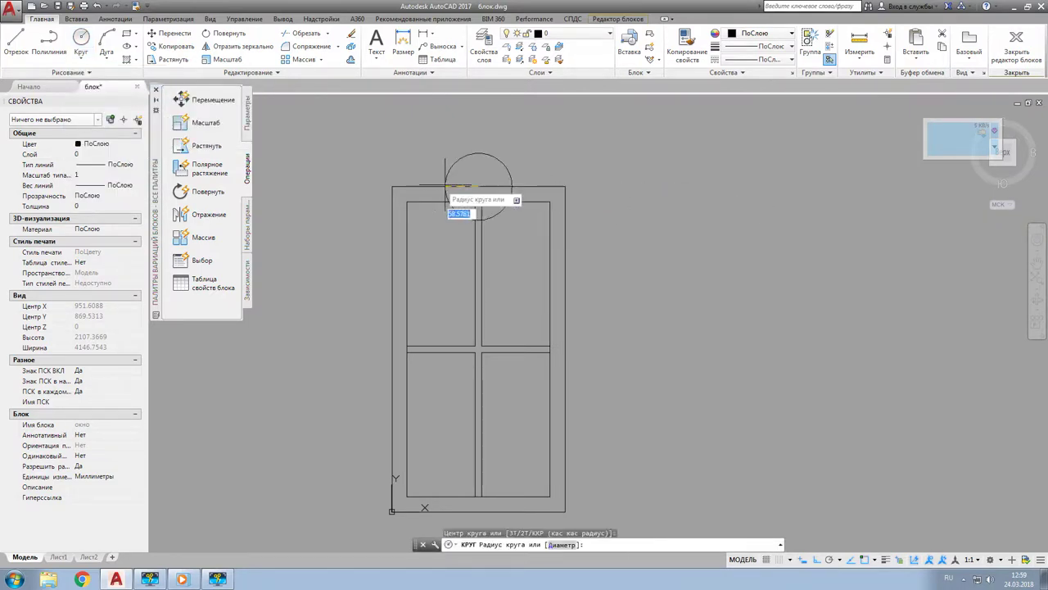
left_click(392, 187)
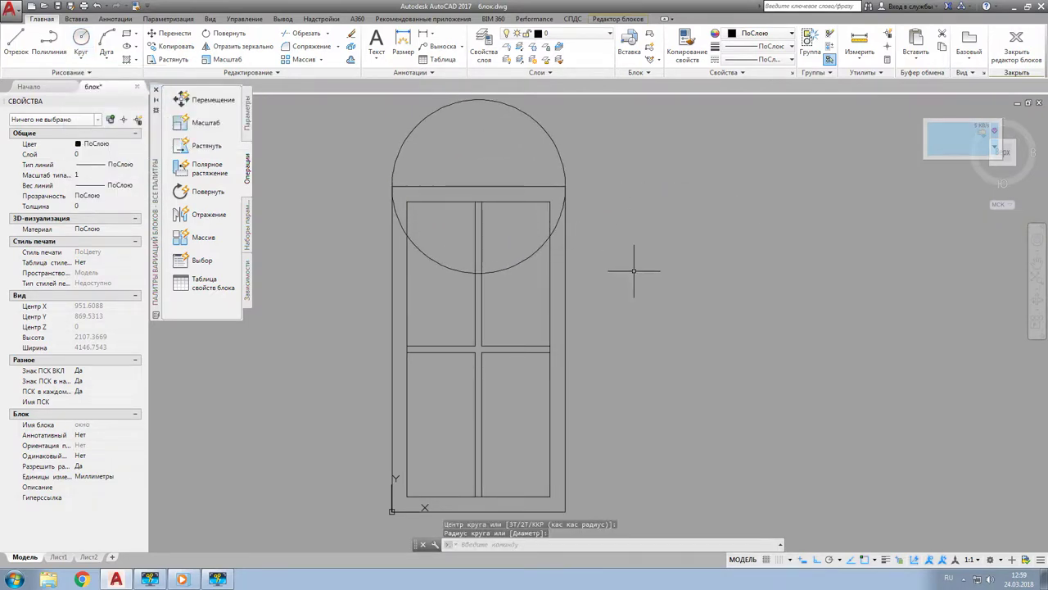
- Offset the circle 70 units inward
type("п")
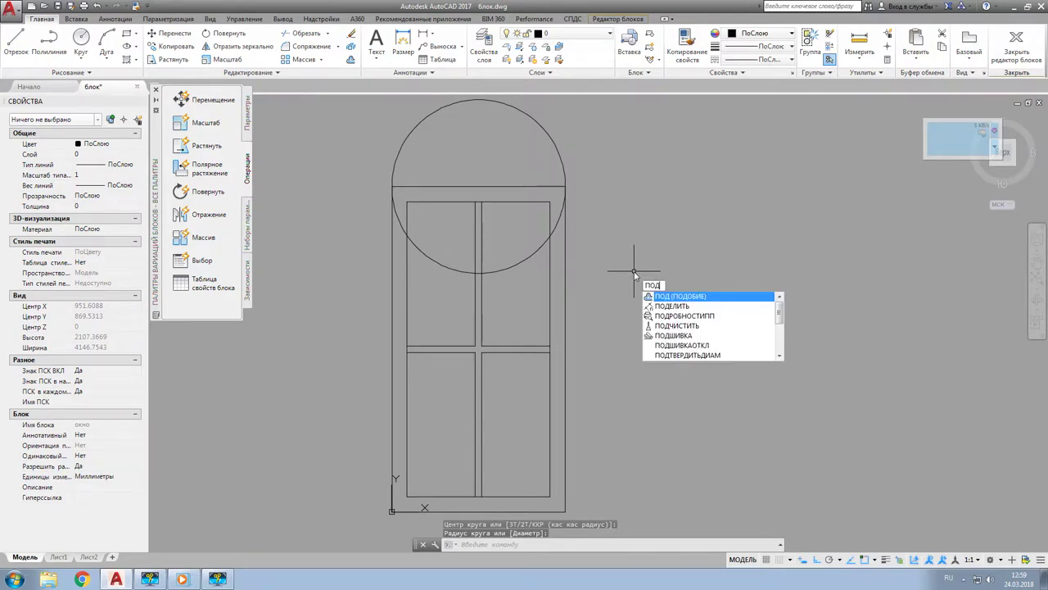
key("Return")
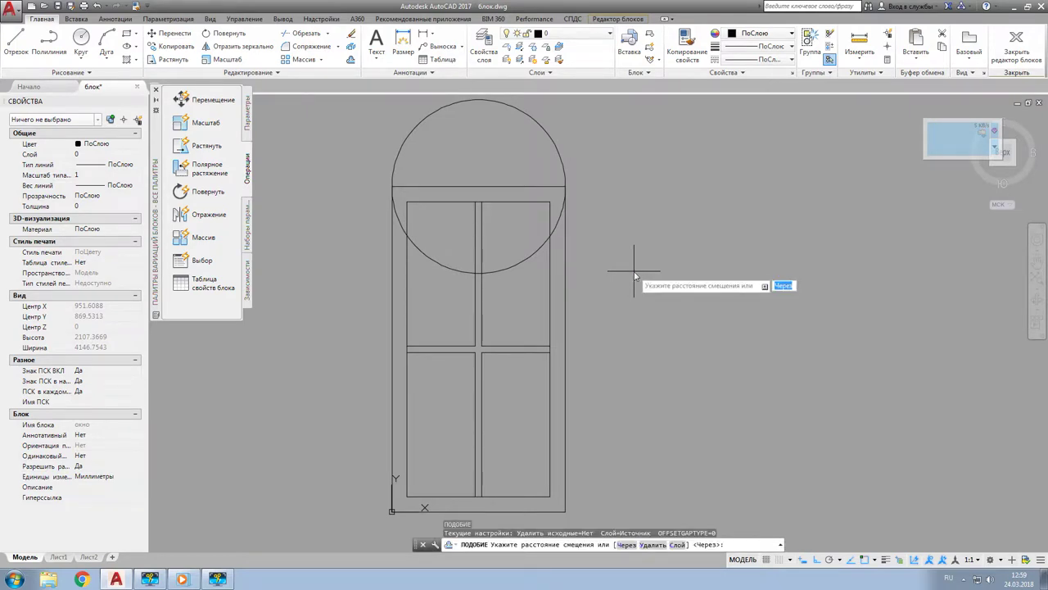
type("70")
key("Return")
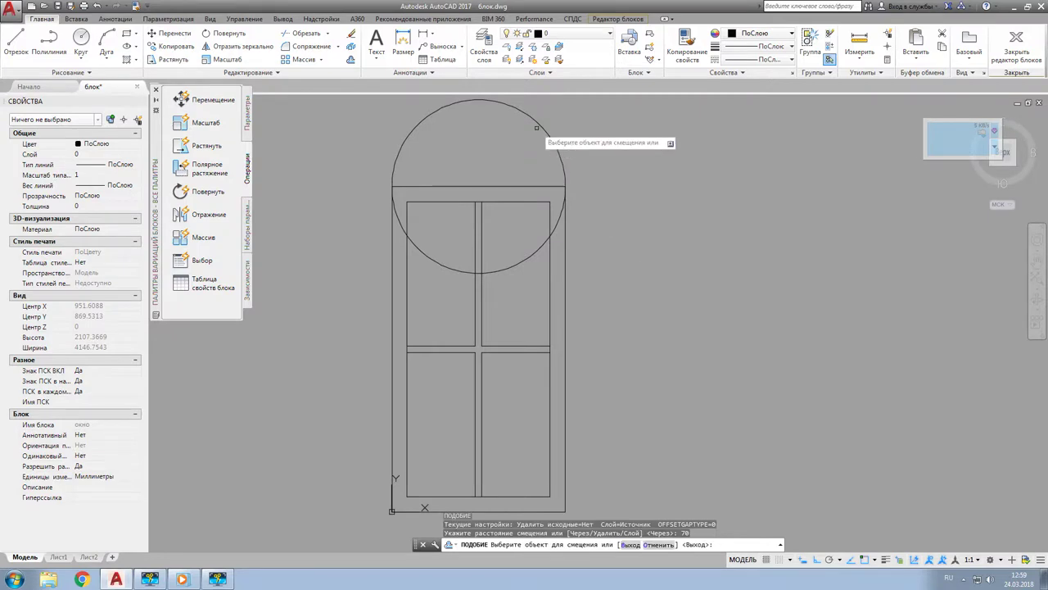
left_click(535, 121)
left_click(517, 146)
key("Escape")
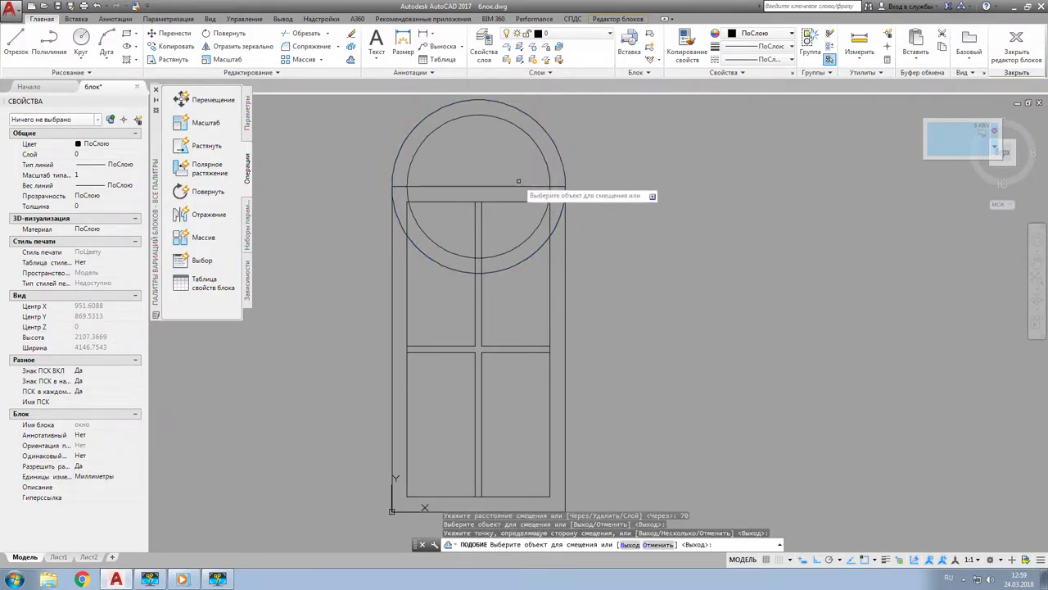
key("Escape")
type("обр")
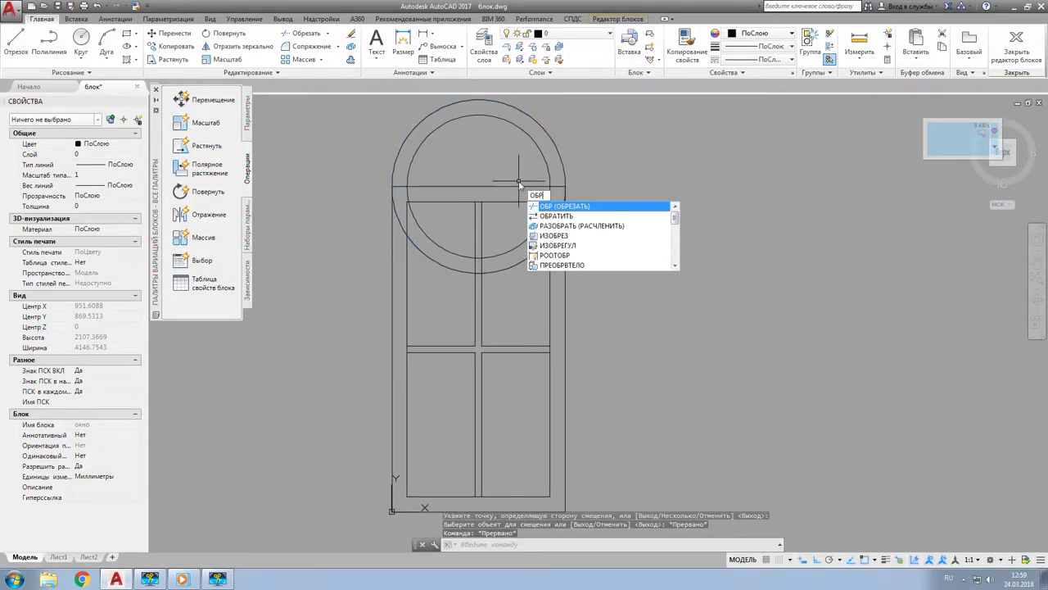
key("Return")
- Trim the circle portions inside the window, using the outer frame as cutting edge
left_click(466, 187)
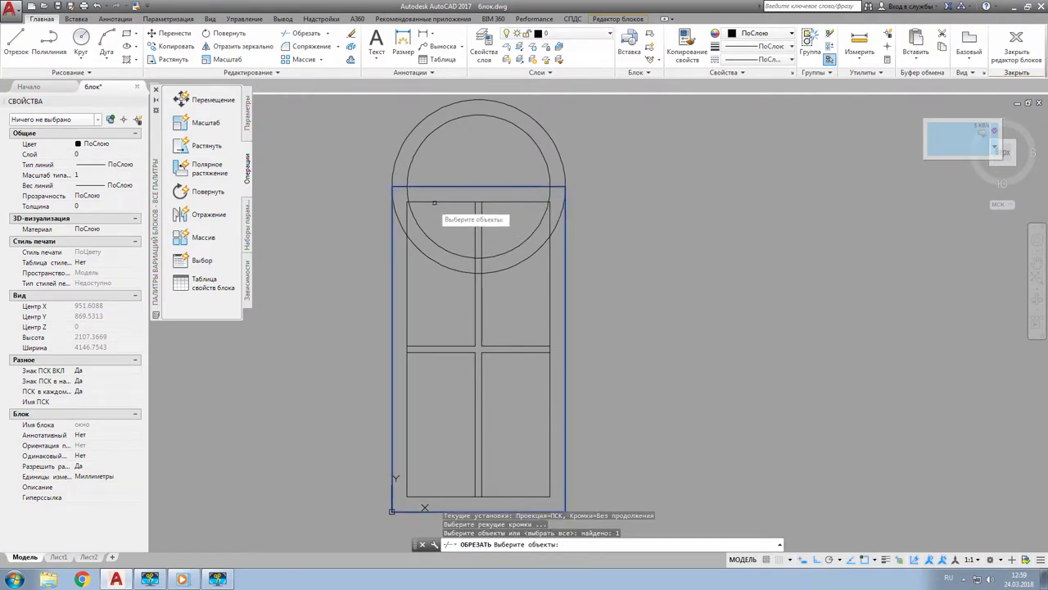
key("Return")
left_click(426, 243)
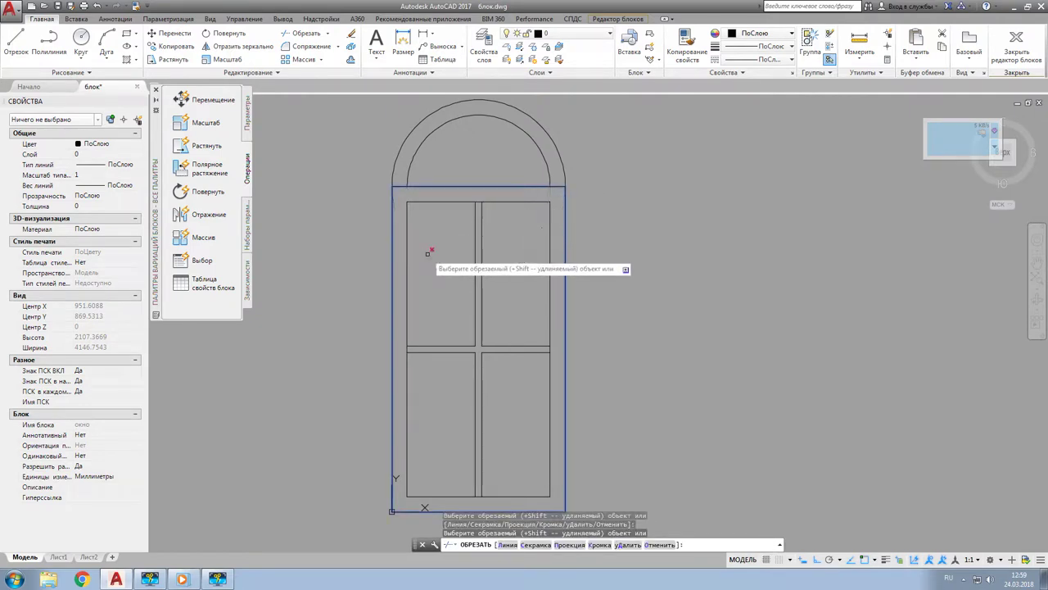
right_click(432, 243)
left_click(450, 244)
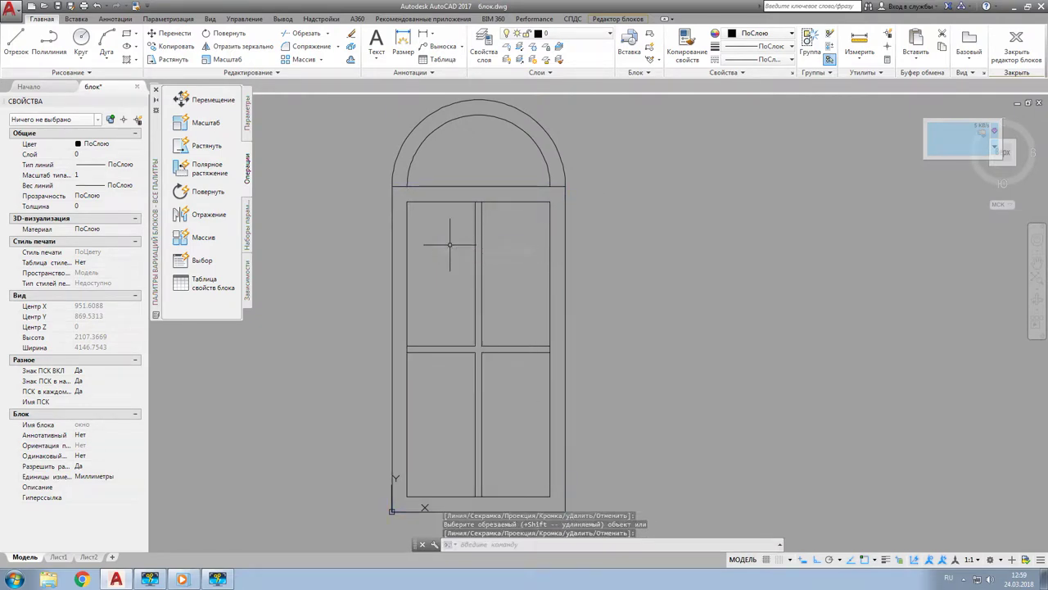
- Trim again against the window and arch lines to remove the short stub beside the arch
key("Return")
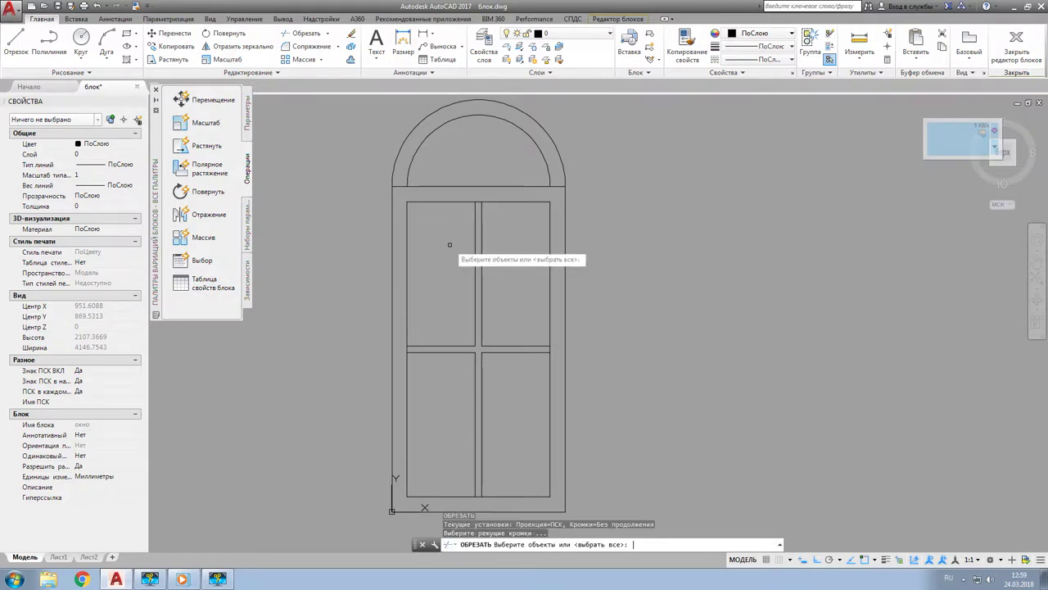
left_click(641, 265)
left_click(358, 161)
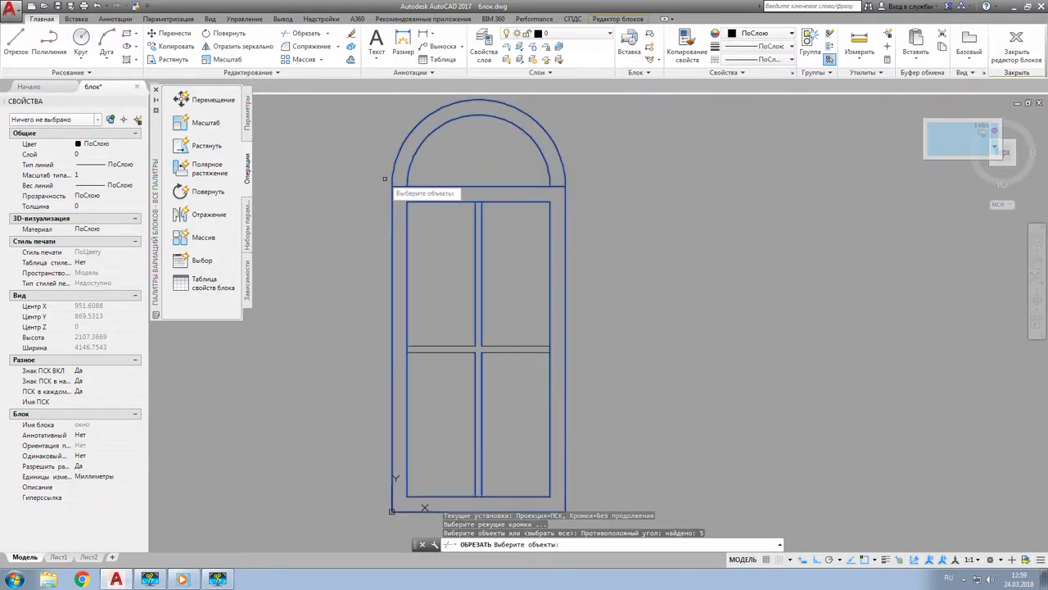
key("Return")
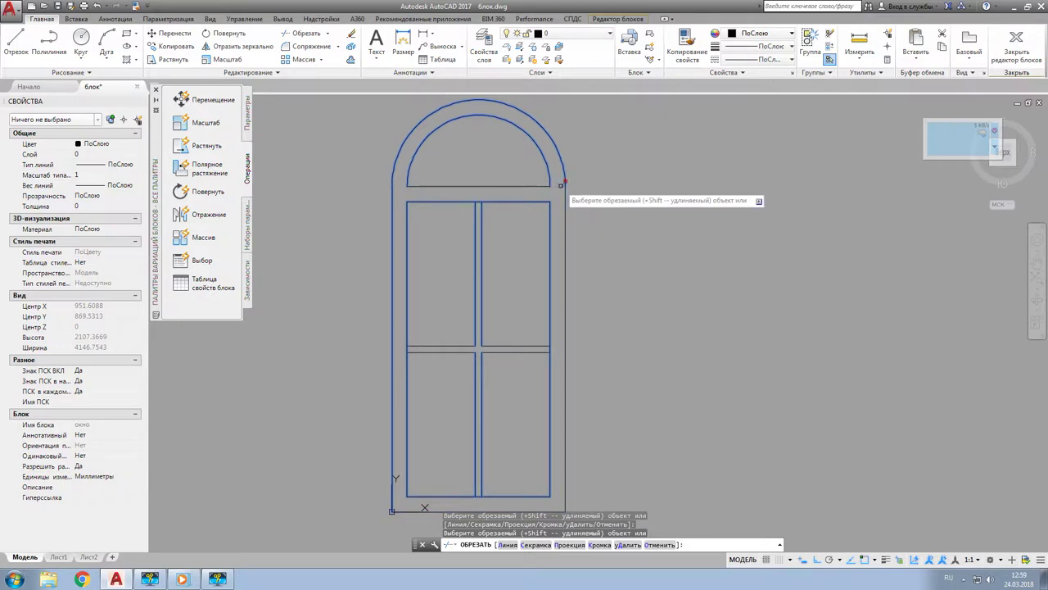
left_click(557, 186)
right_click(557, 185)
left_click(573, 195)
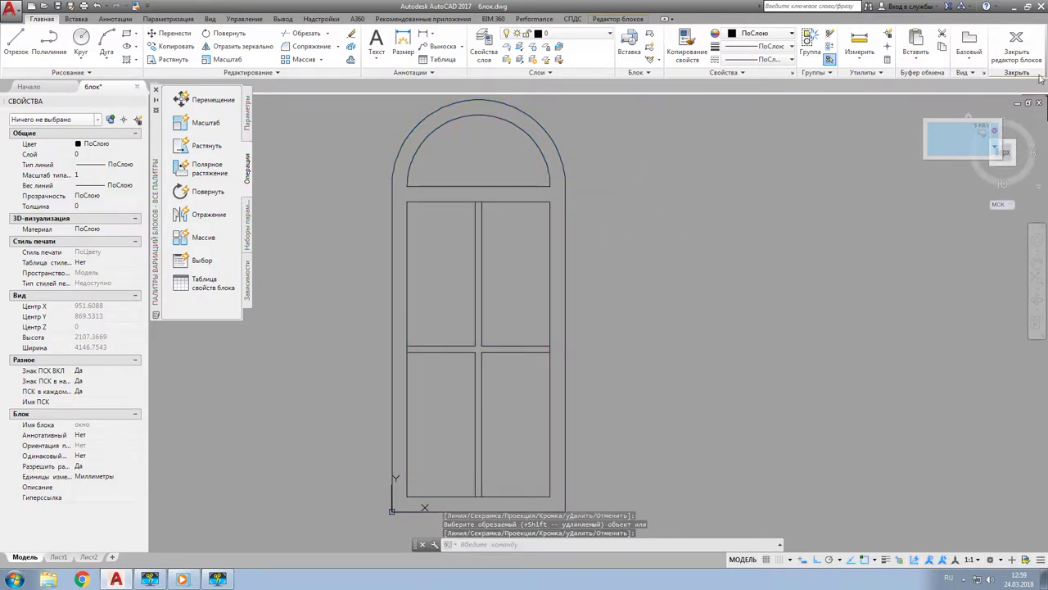
- Close the Block Editor saving changes, so all seven windows show arched tops
left_click(1014, 60)
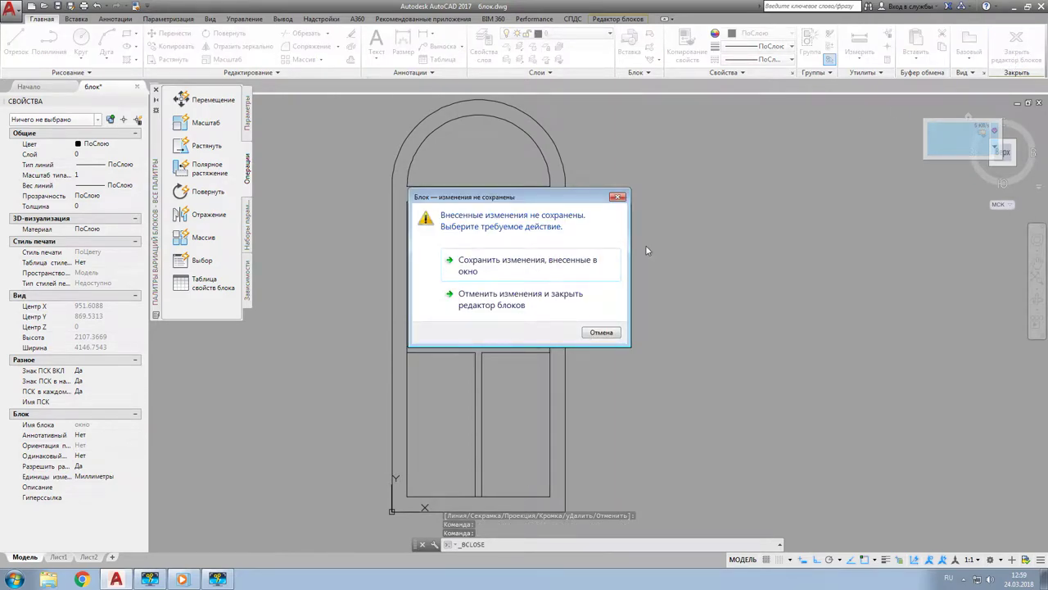
left_click(497, 262)
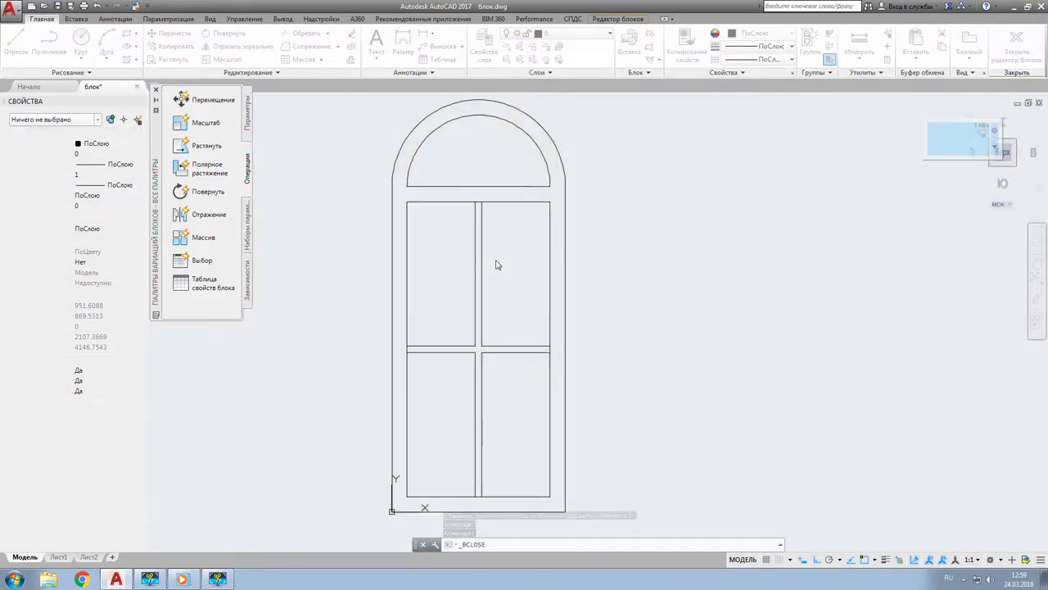
scroll(380, 310, "down", 4)
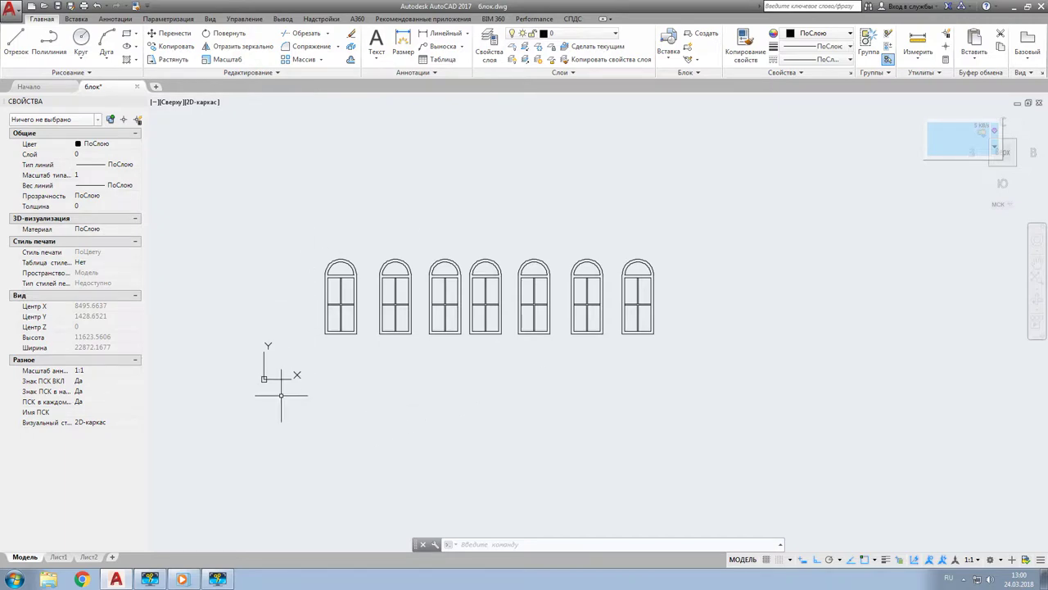
scroll(288, 322, "up", 2)
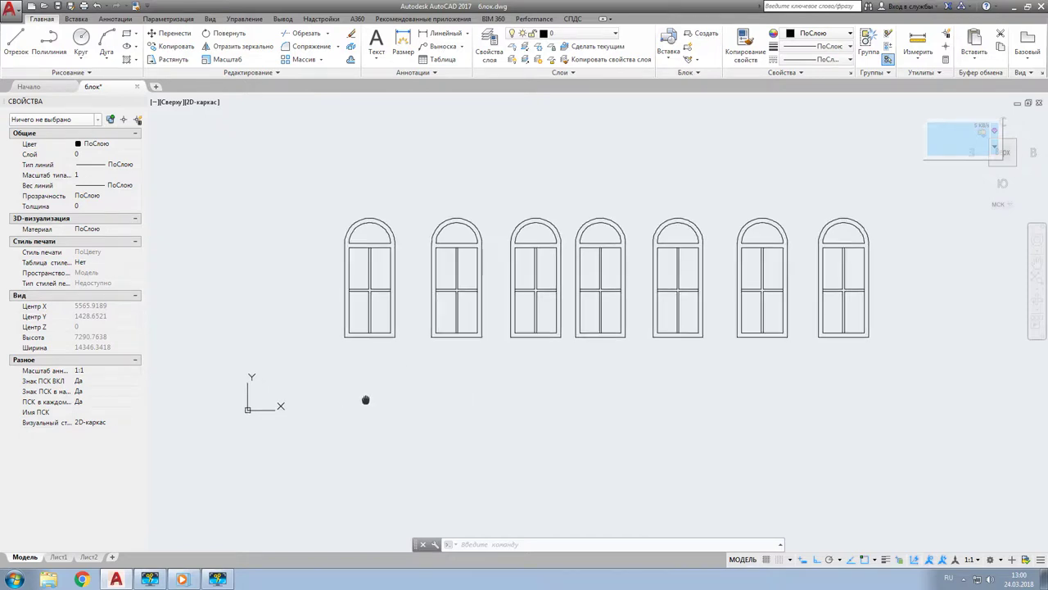
- Pan and zoom into an empty area of model space, away from the row of windows
middle_click_drag(366, 402, 376, 281)
scroll(375, 281, "up", 5)
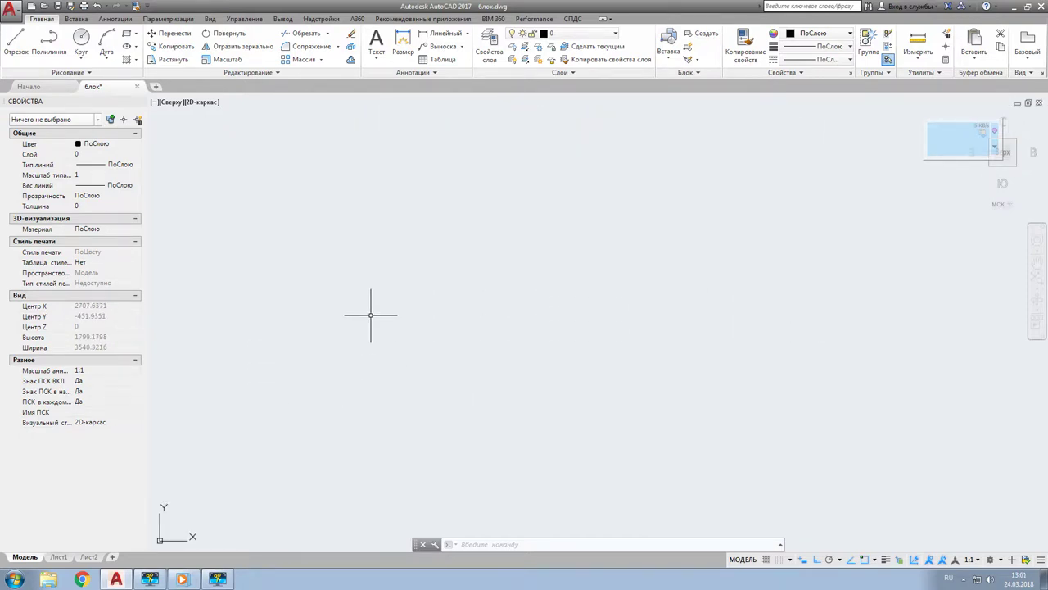
- Draw a 400-long vertical line
left_click(18, 53)
left_click(337, 183)
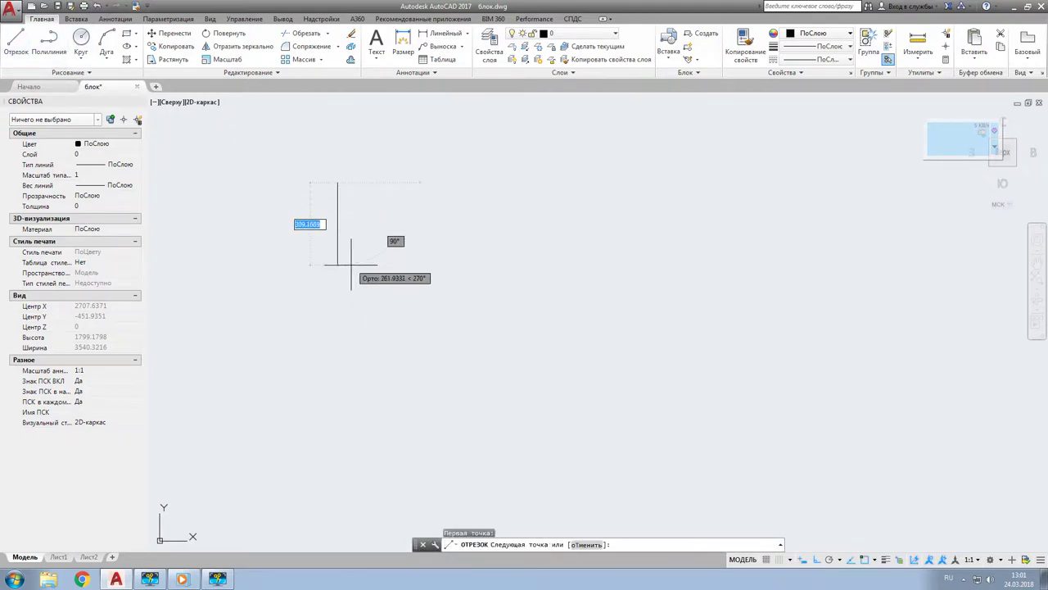
type("4")
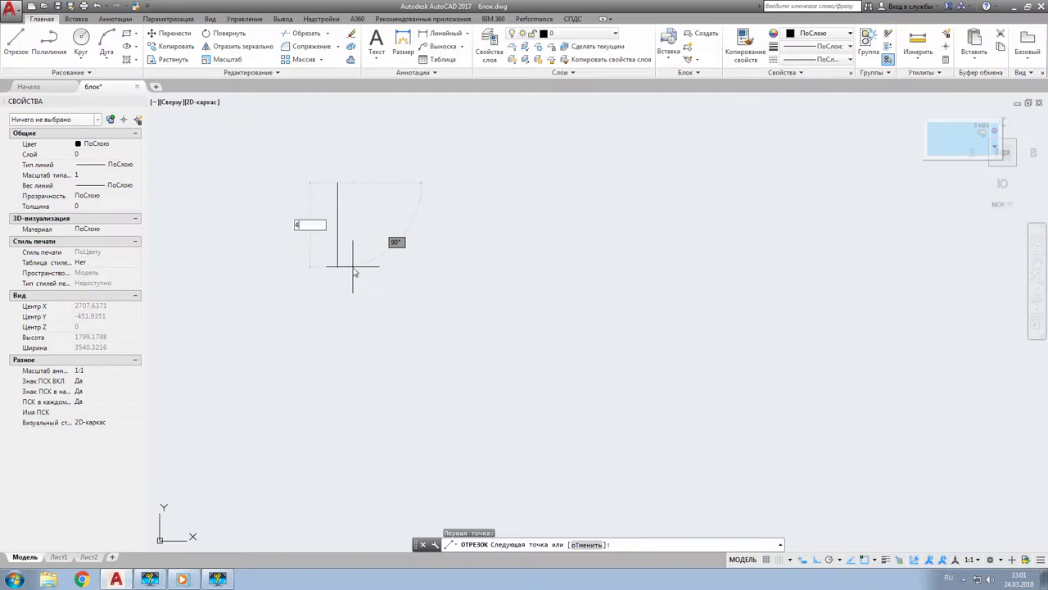
type("00")
key("Return")
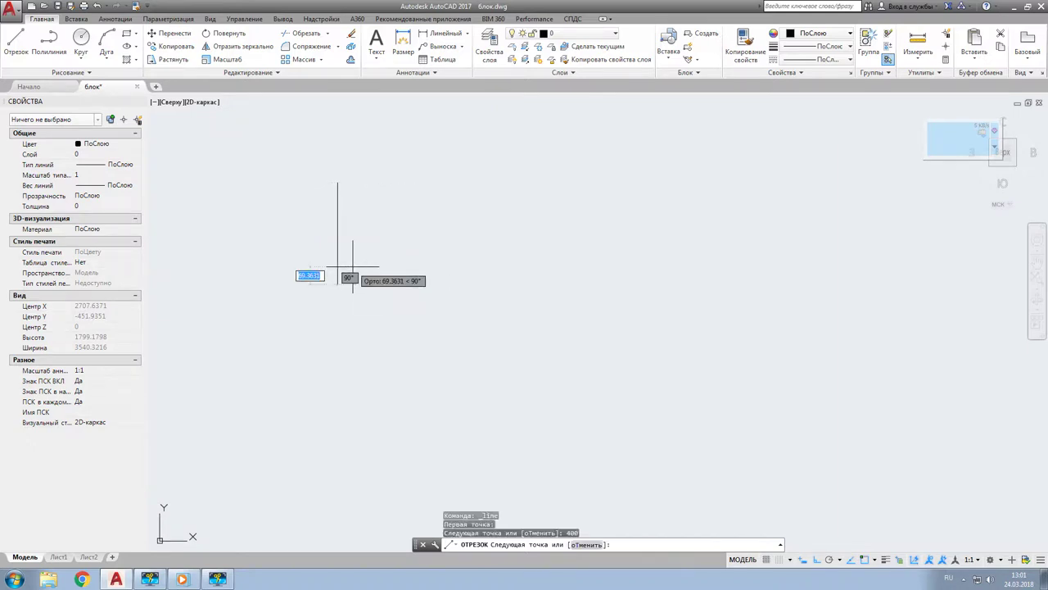
key("Return")
- Offset the vertical line 1000 units to the right with ПОДОБИЕ
type("п")
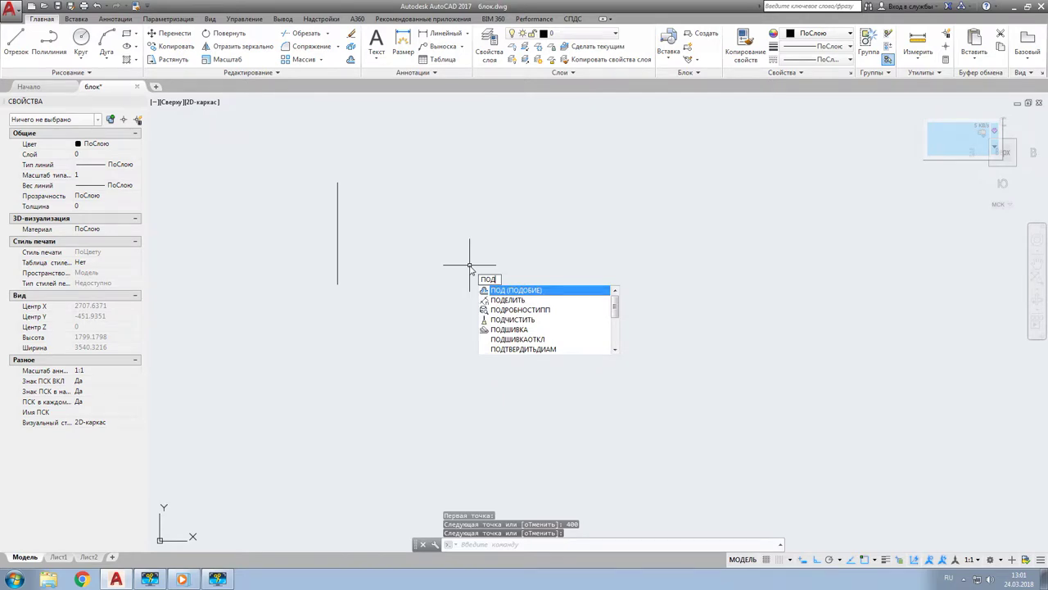
key("Return")
type("1")
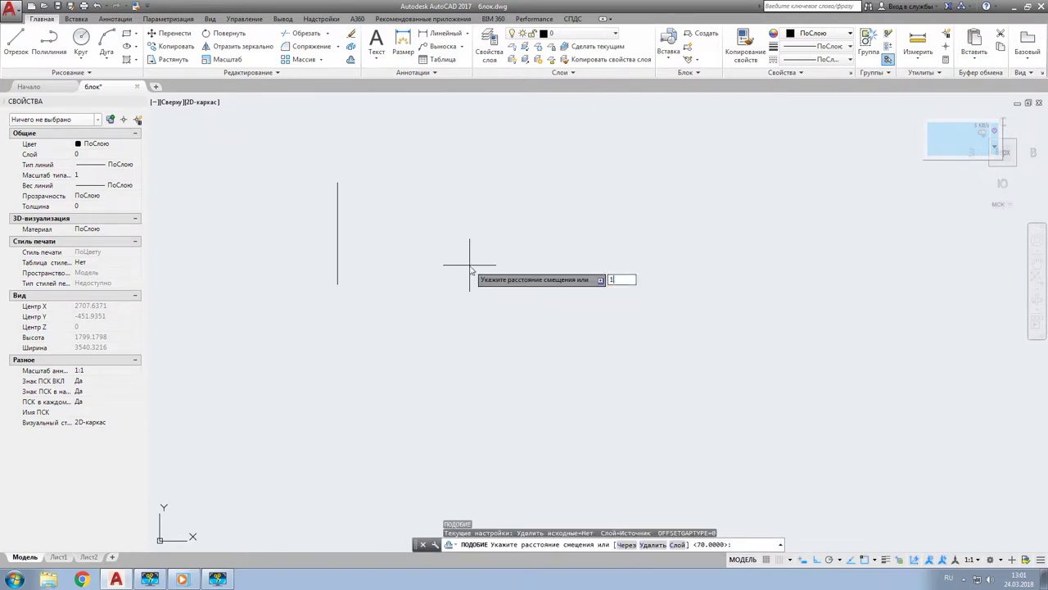
type("000")
key("Return")
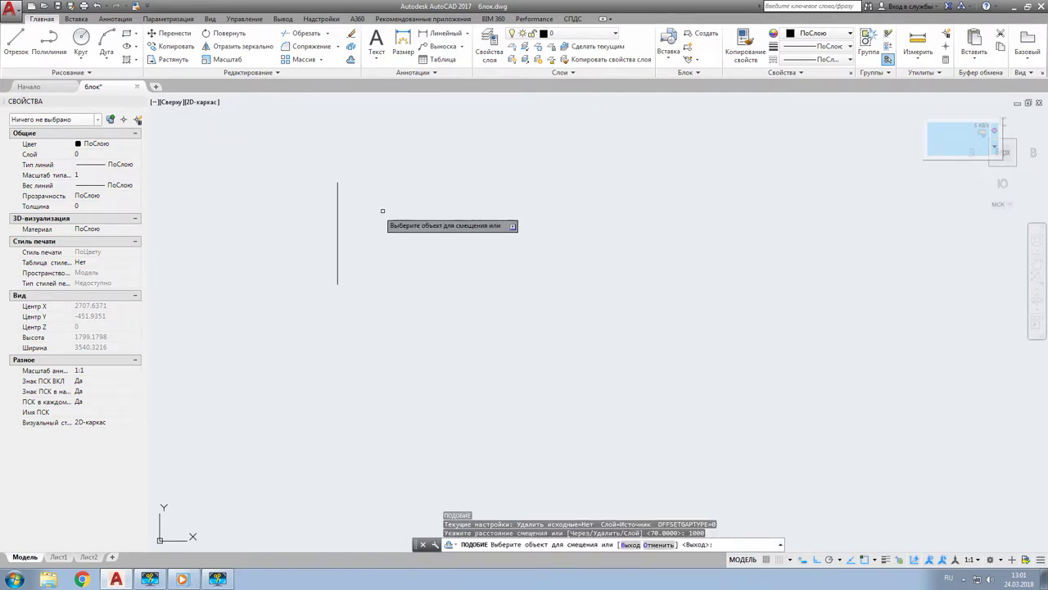
left_click(337, 235)
left_click(453, 230)
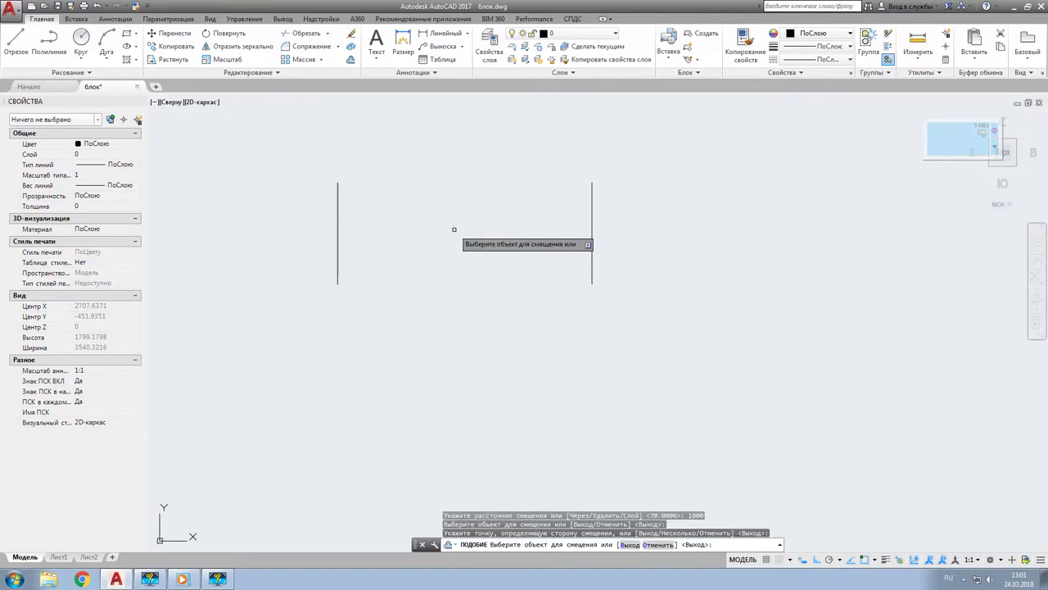
key("Escape")
type("от")
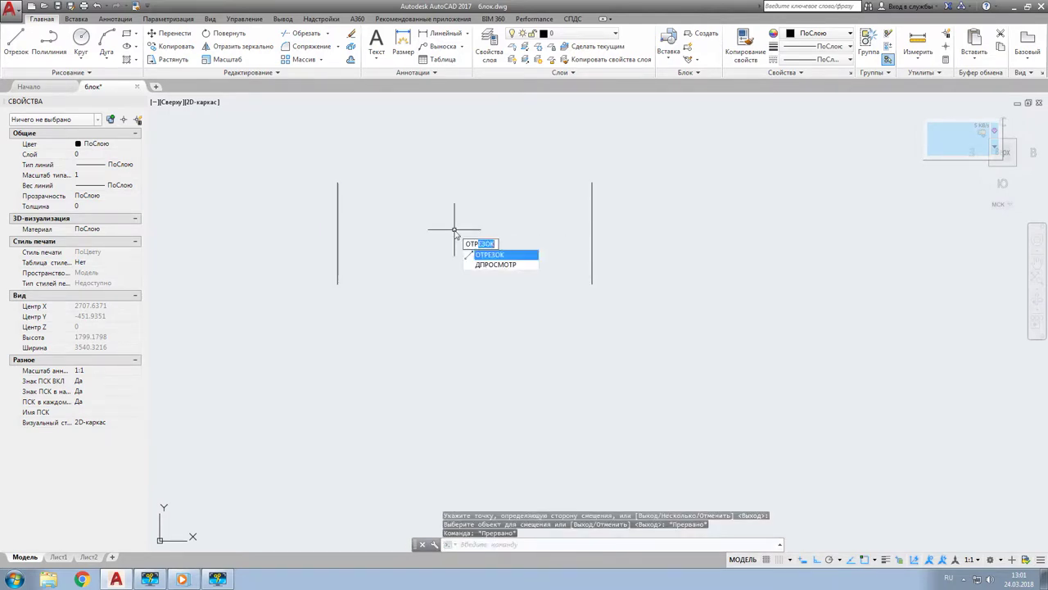
key("Return")
- Join the vertical lines' top and bottom ends with horizontal edges to close the rectangle
left_click(337, 182)
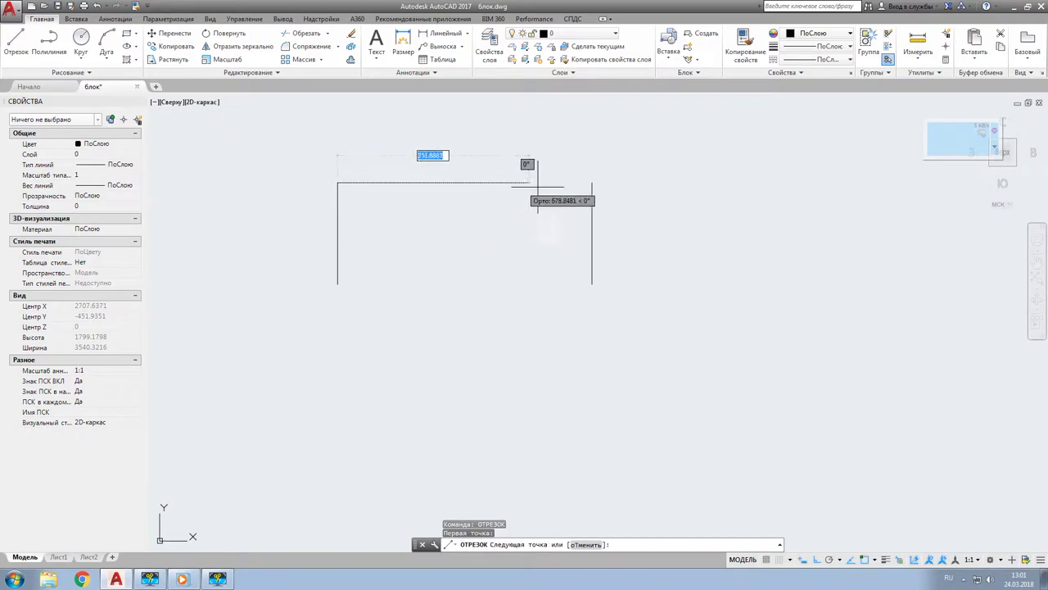
left_click(591, 182)
key("Return")
key("Return")
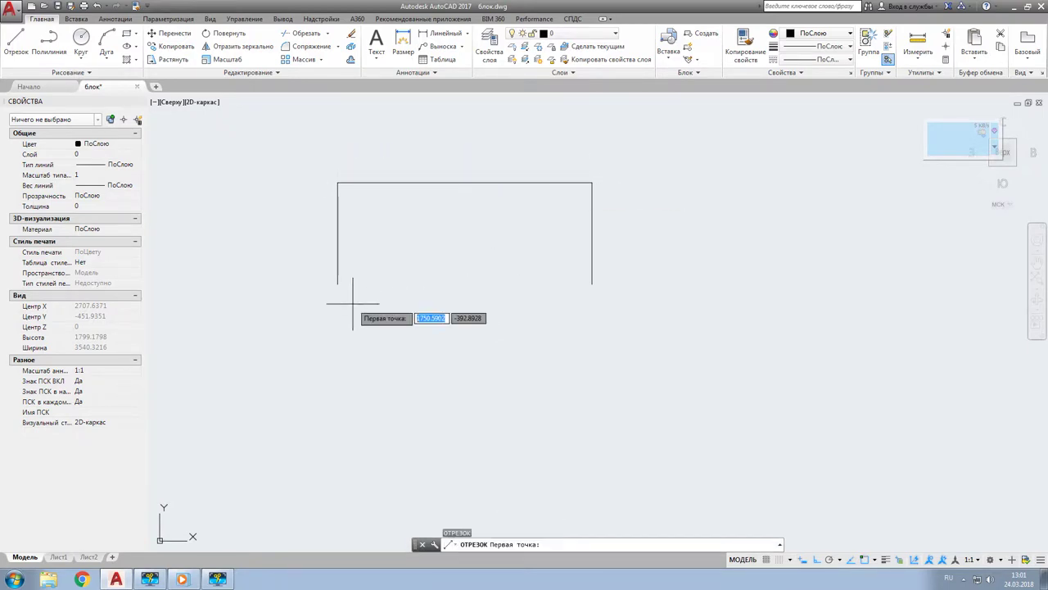
left_click(337, 284)
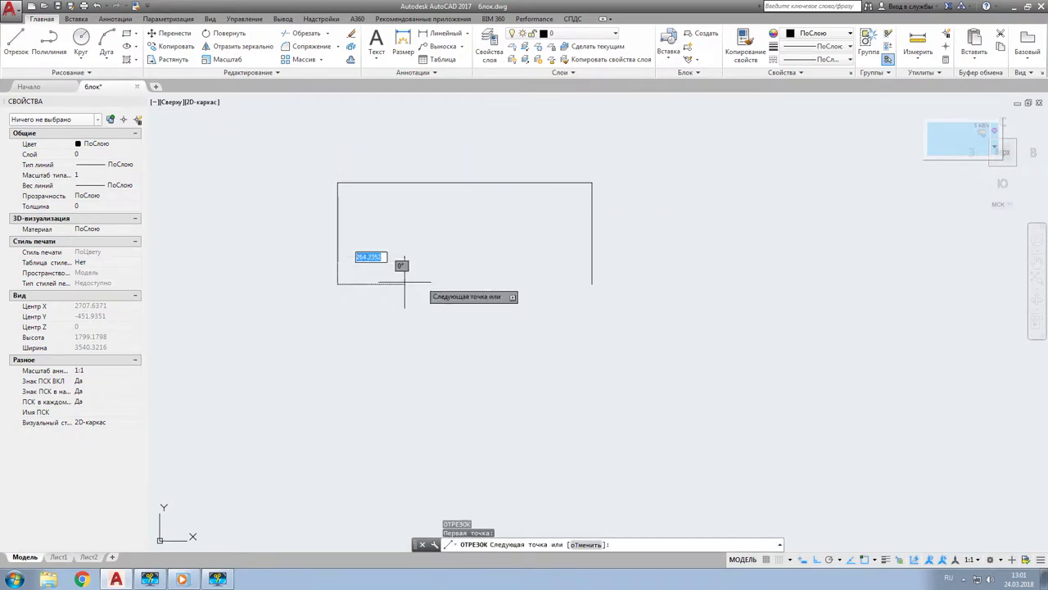
left_click(595, 285)
key("Return")
key("Return")
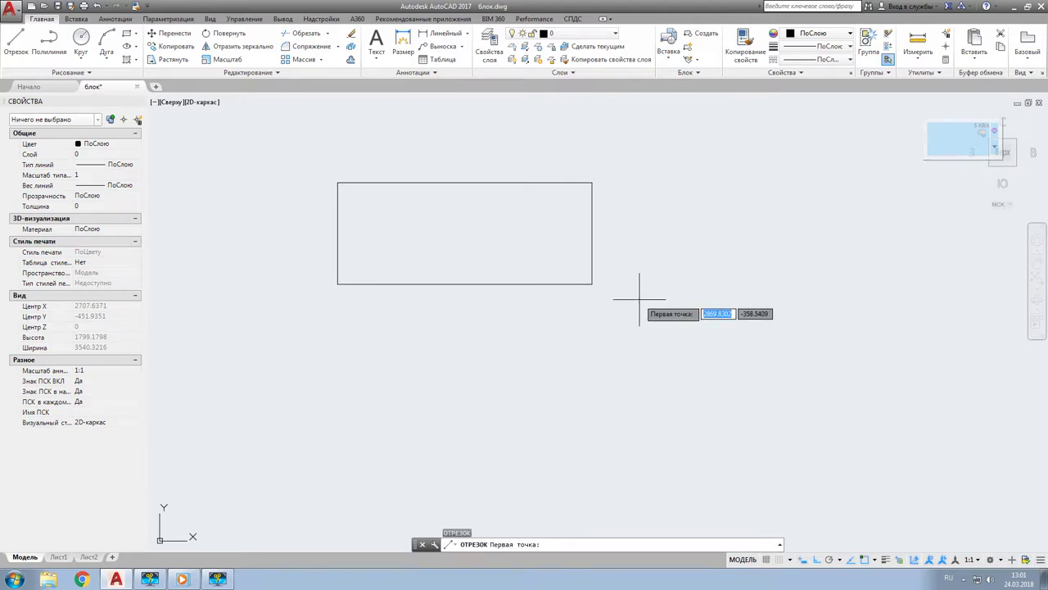
- Offset the rectangle's top edge 200 units downward inside it
type("под")
type("2")
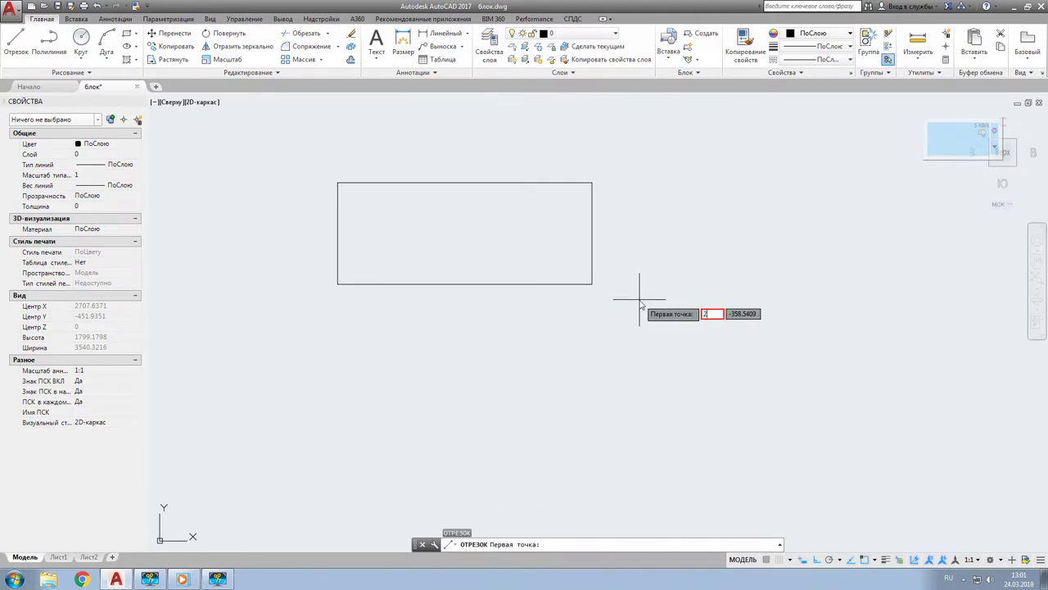
type("00")
key("Return")
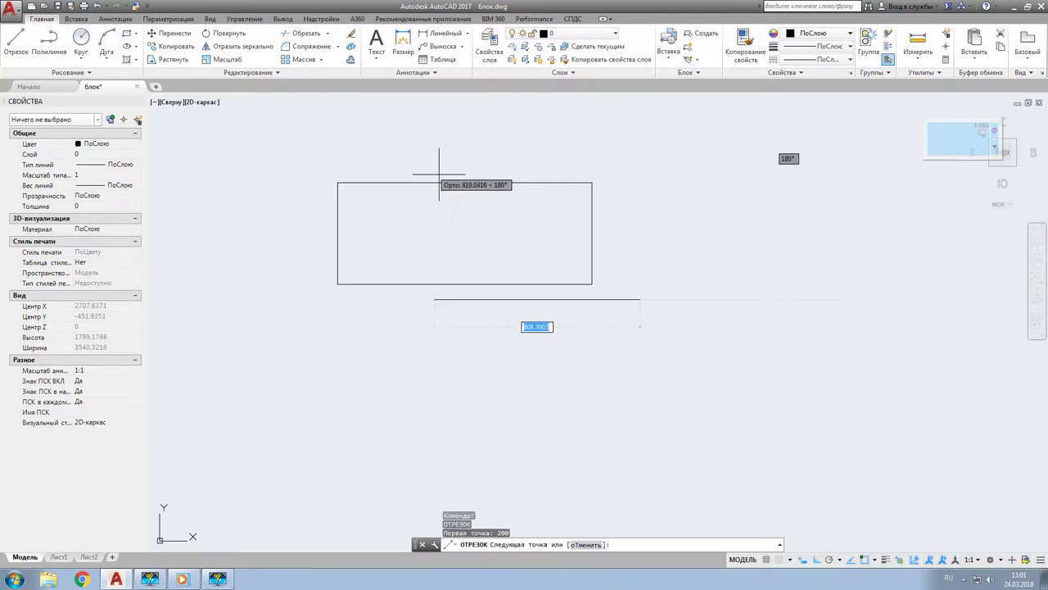
key("Escape")
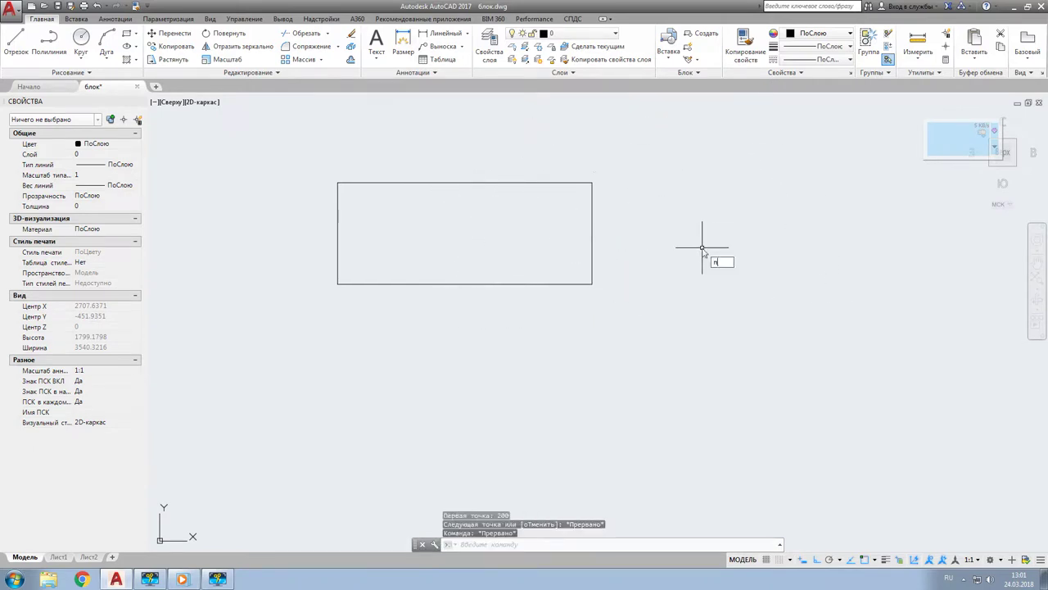
type("o")
key("Return")
type("2")
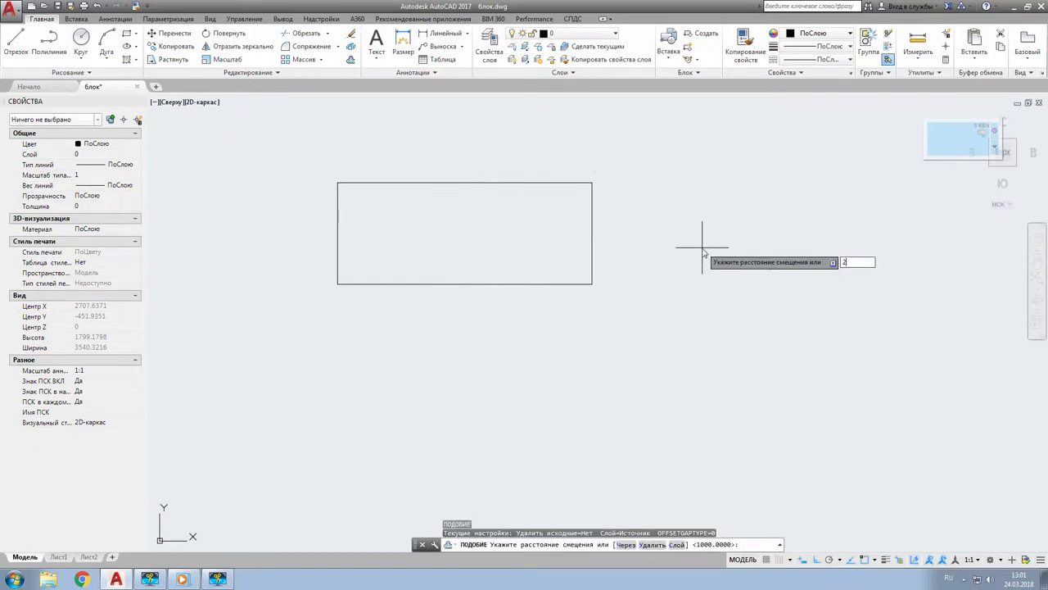
type("00")
key("Return")
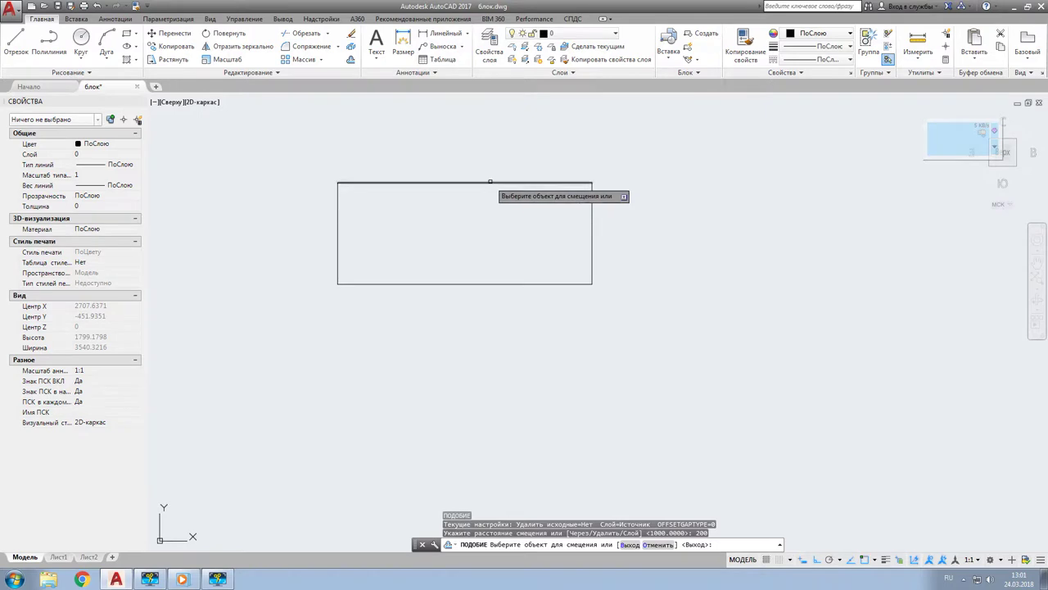
left_click(489, 182)
left_click(533, 217)
key("Return")
type("под")
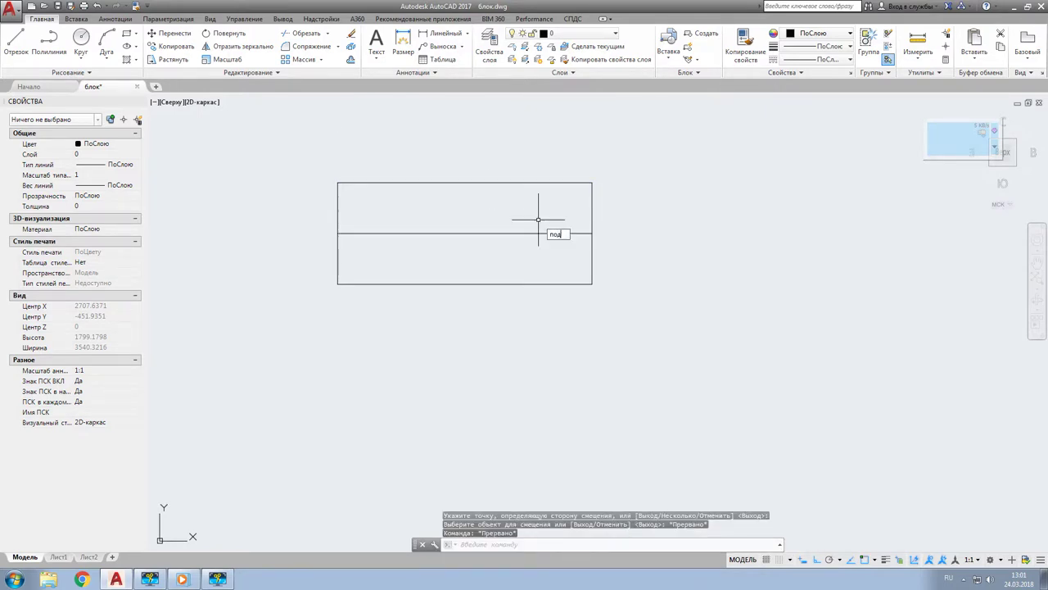
- Offset the new middle line 50 units upward
key("Return")
type("50")
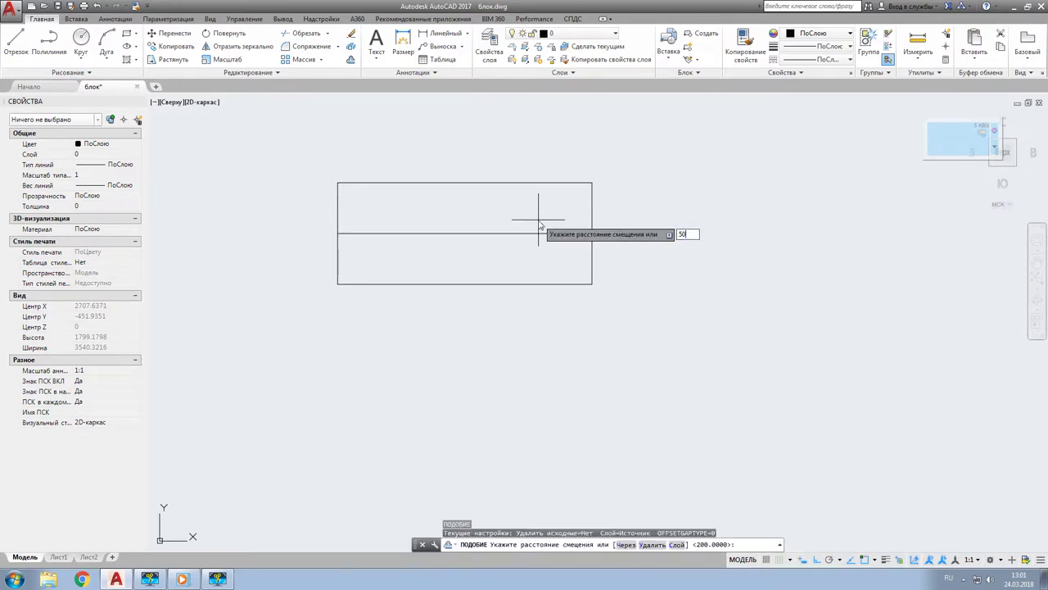
key("Return")
left_click(494, 232)
left_click(487, 210)
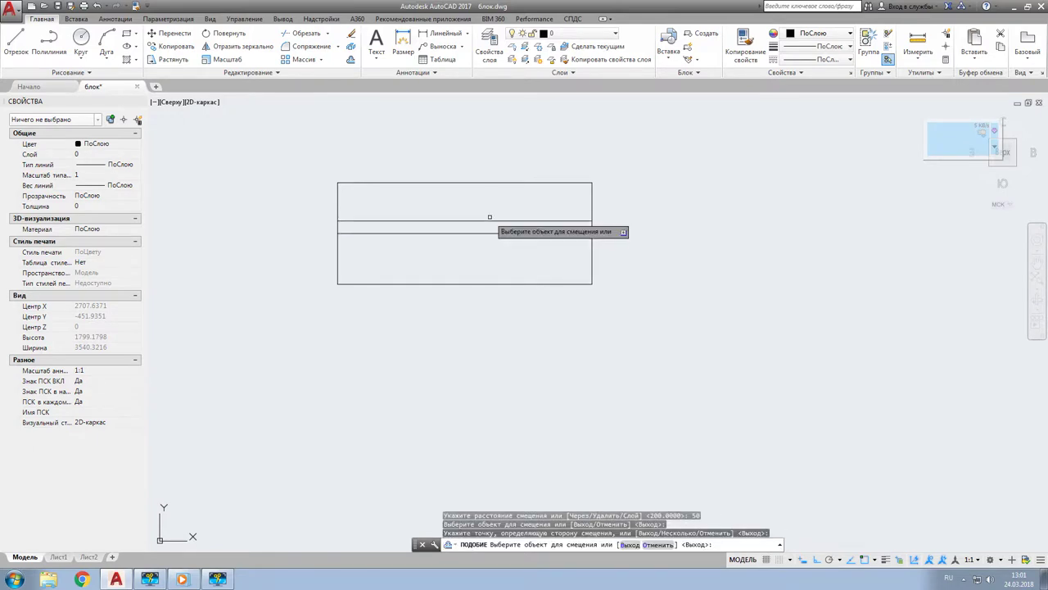
key("Escape")
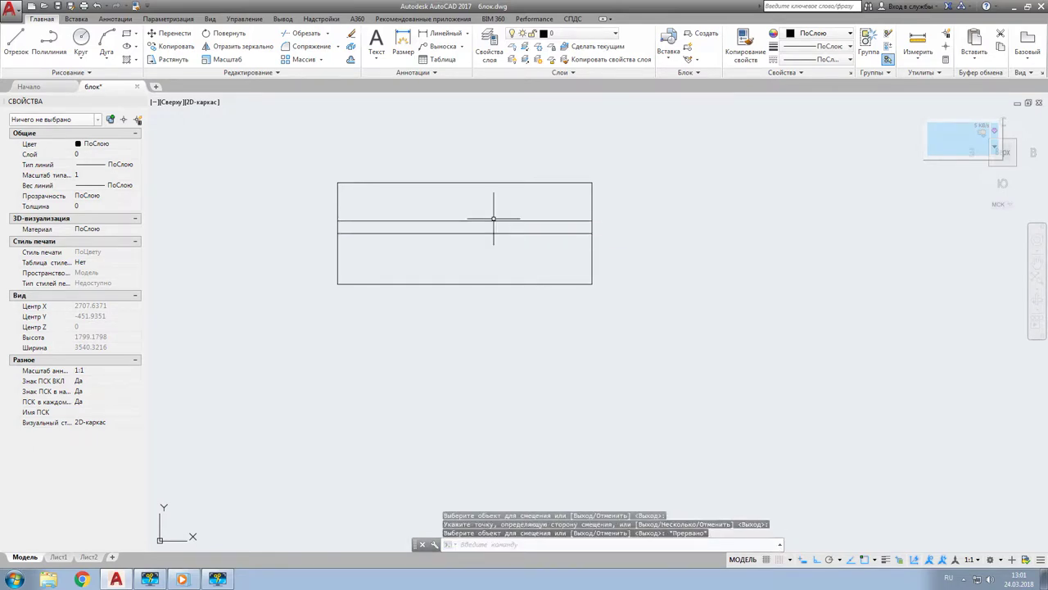
- Make the rectangle's two vertical sides blue
left_click(597, 200)
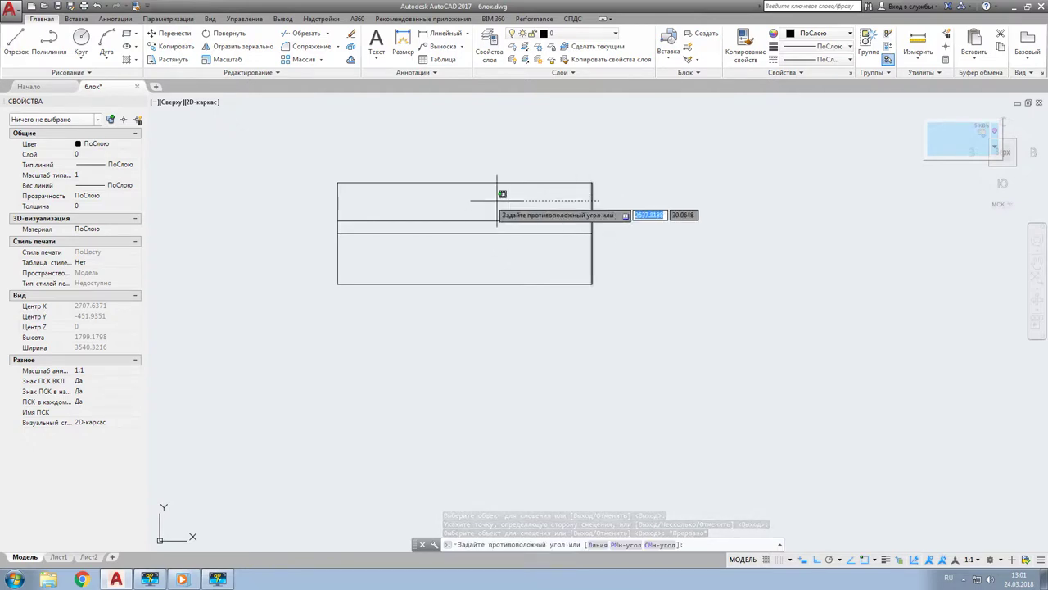
left_click(315, 193)
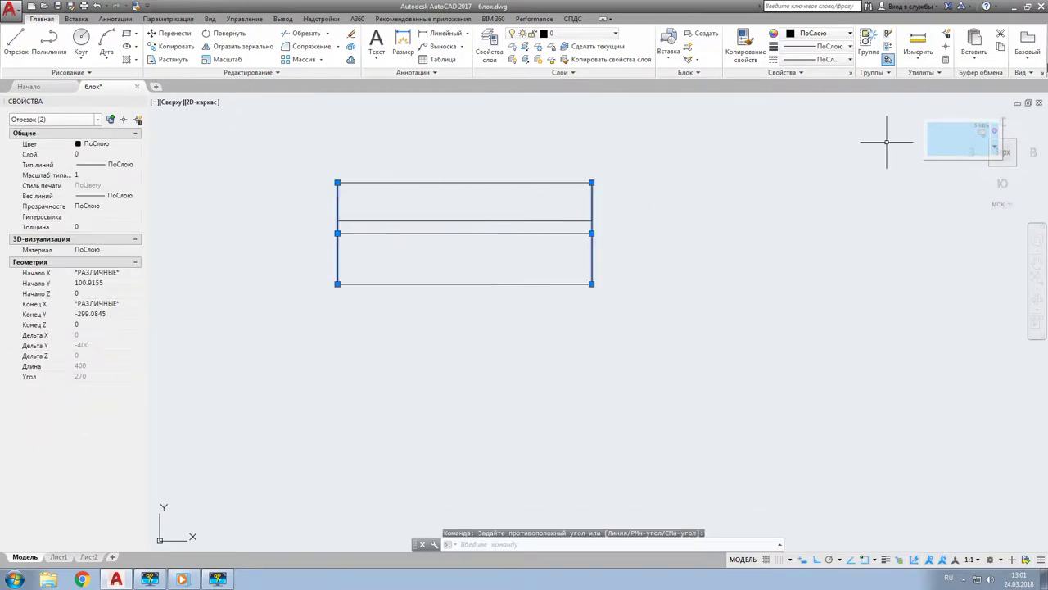
left_click(850, 34)
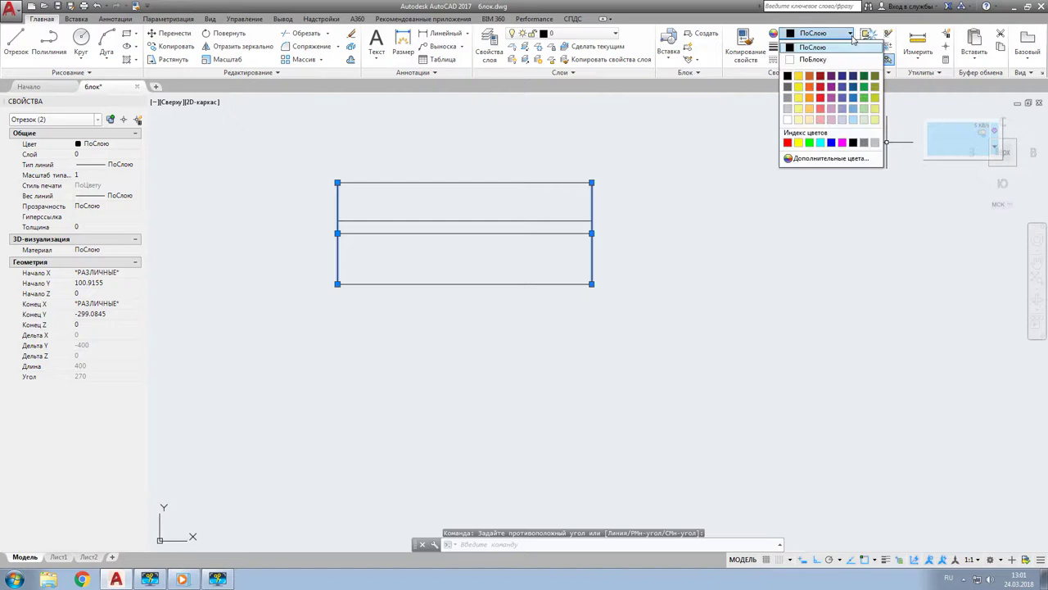
left_click(831, 143)
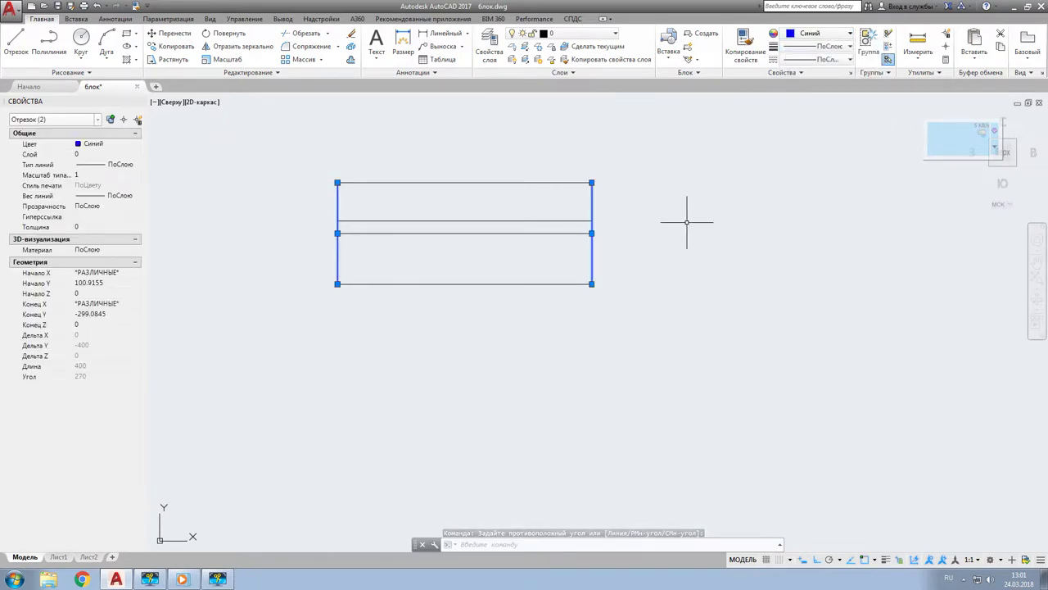
key("Escape")
key("Escape")
- Make the four horizontal lines red with a 0.13 mm lineweight
left_click(521, 312)
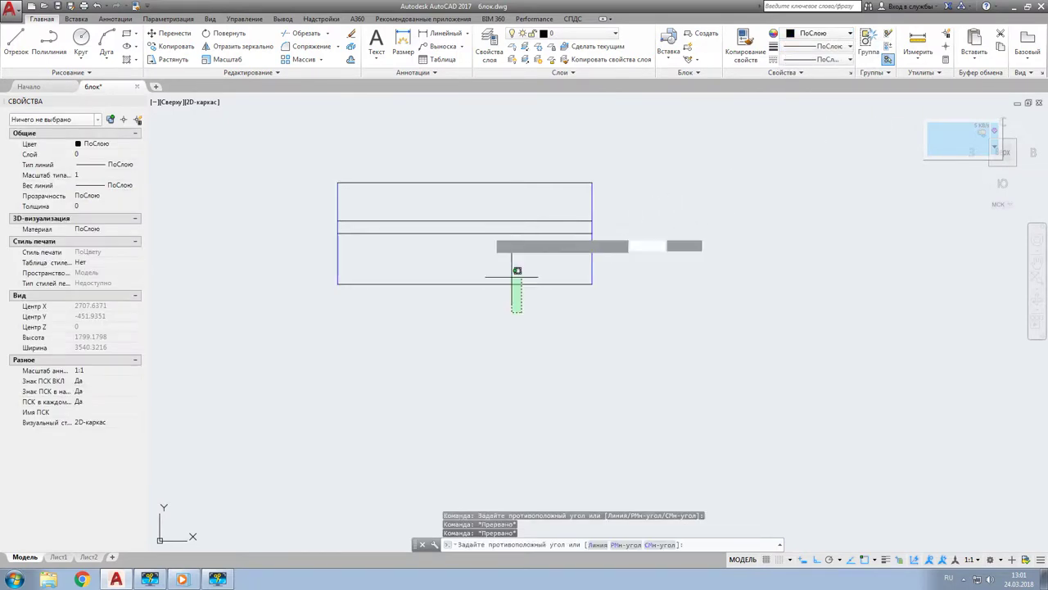
left_click(454, 153)
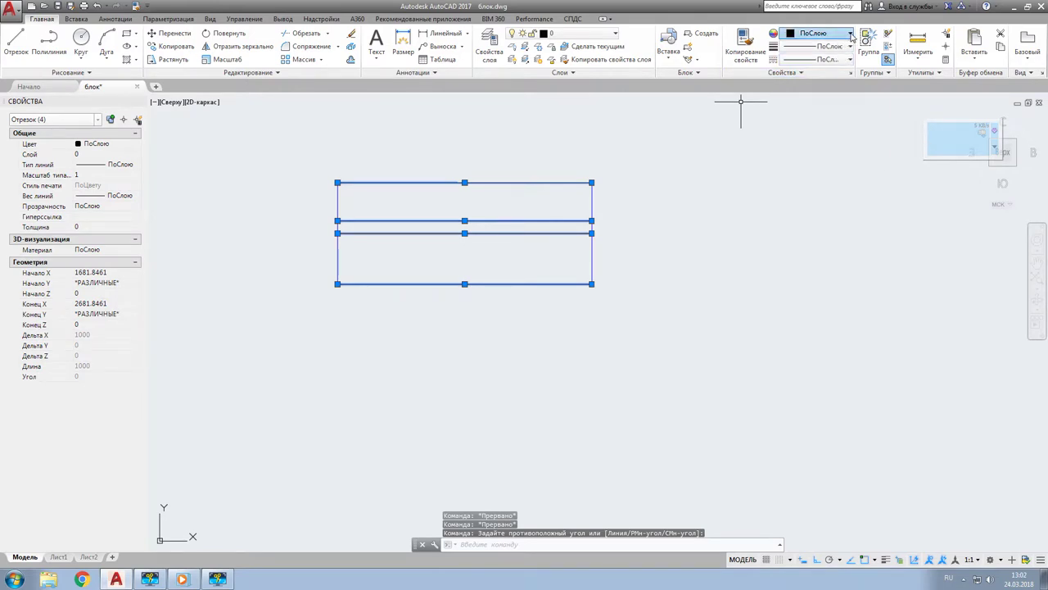
left_click(851, 34)
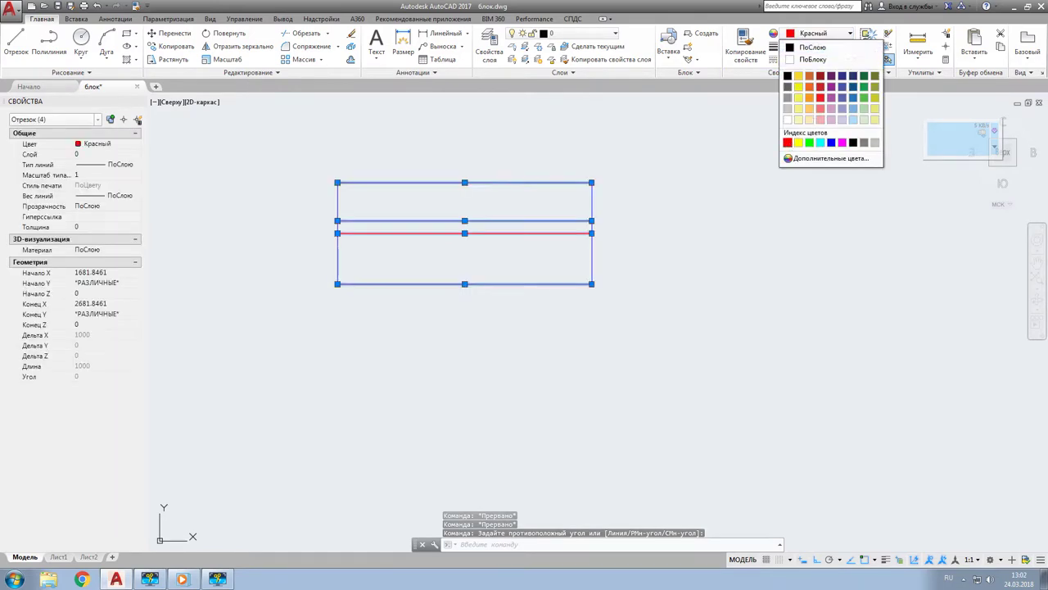
left_click(787, 143)
key("Escape")
key("Escape")
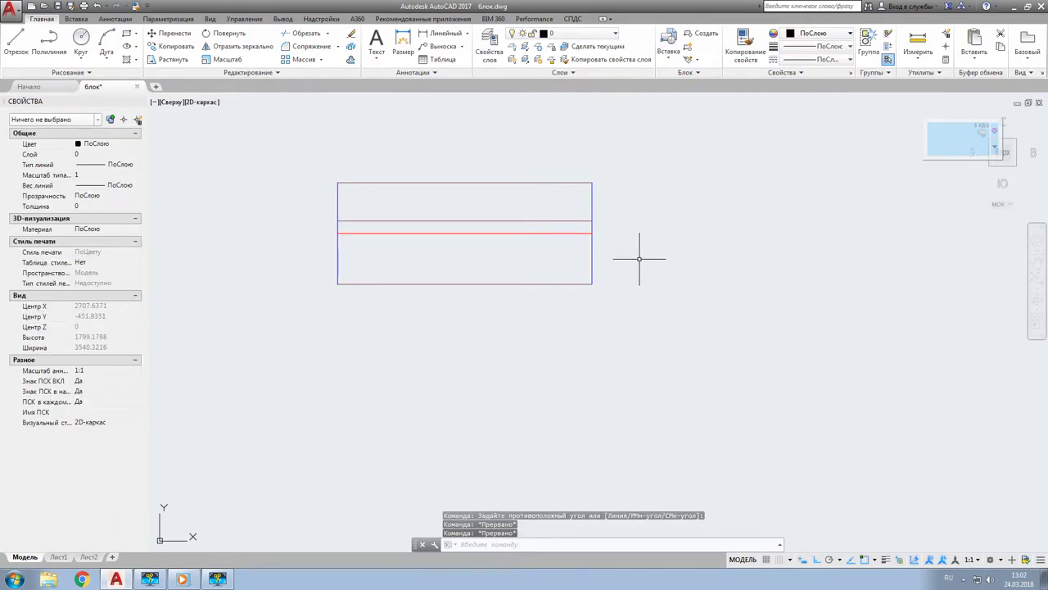
left_click(565, 298)
left_click(471, 156)
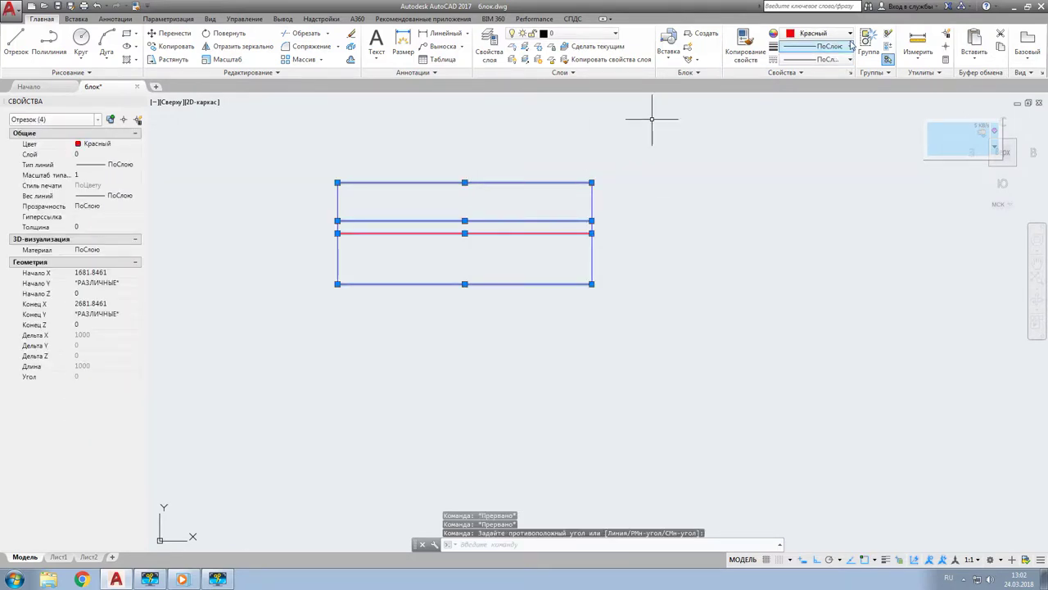
left_click(850, 46)
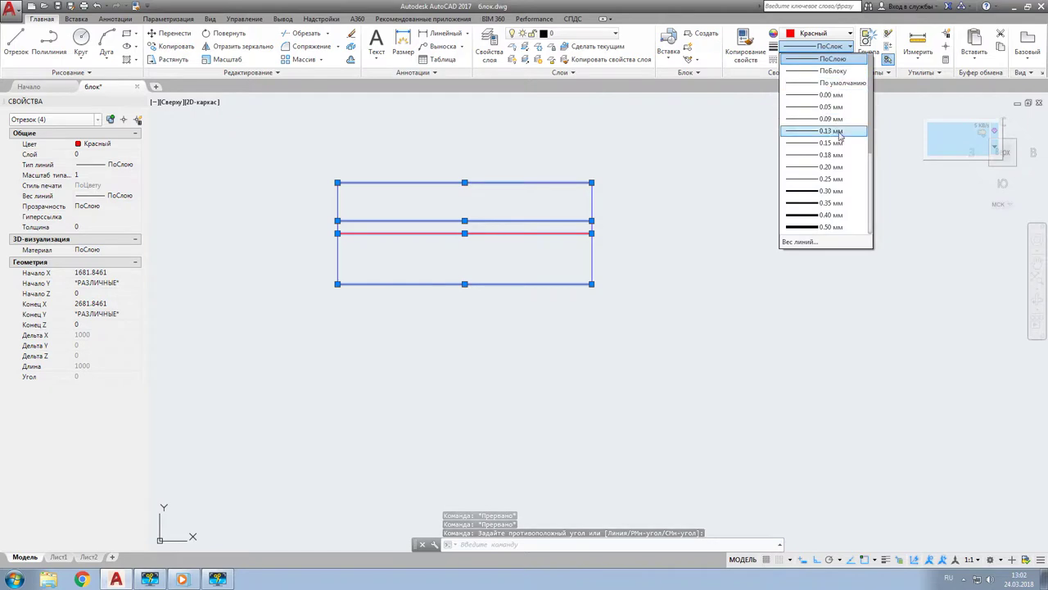
left_click(831, 131)
key("Escape")
key("Escape")
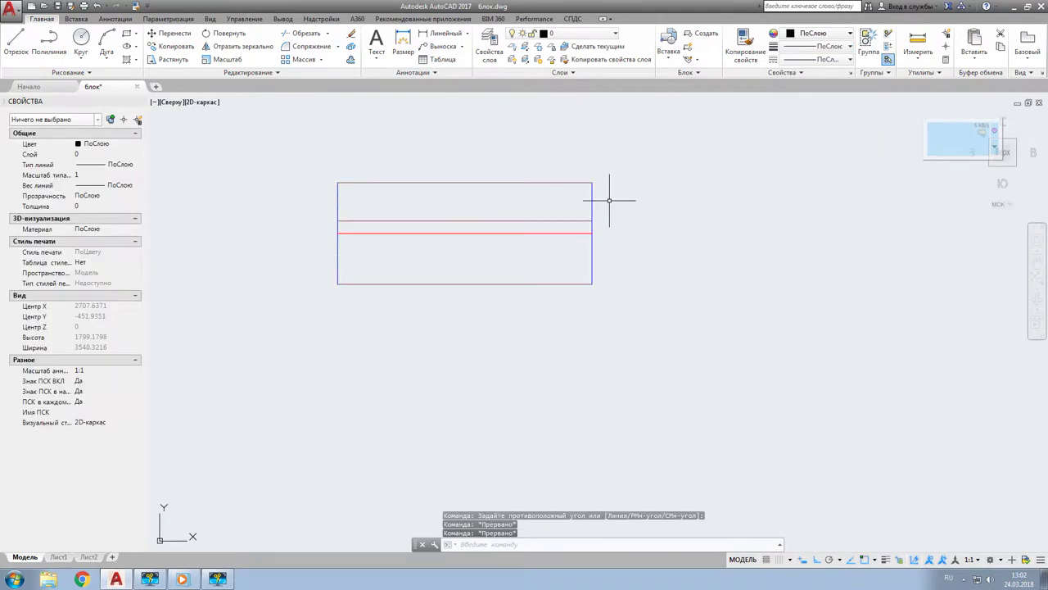
- Give both blue side lines a 0.40 mm lineweight and turn on lineweight display
left_click(610, 200)
left_click(333, 197)
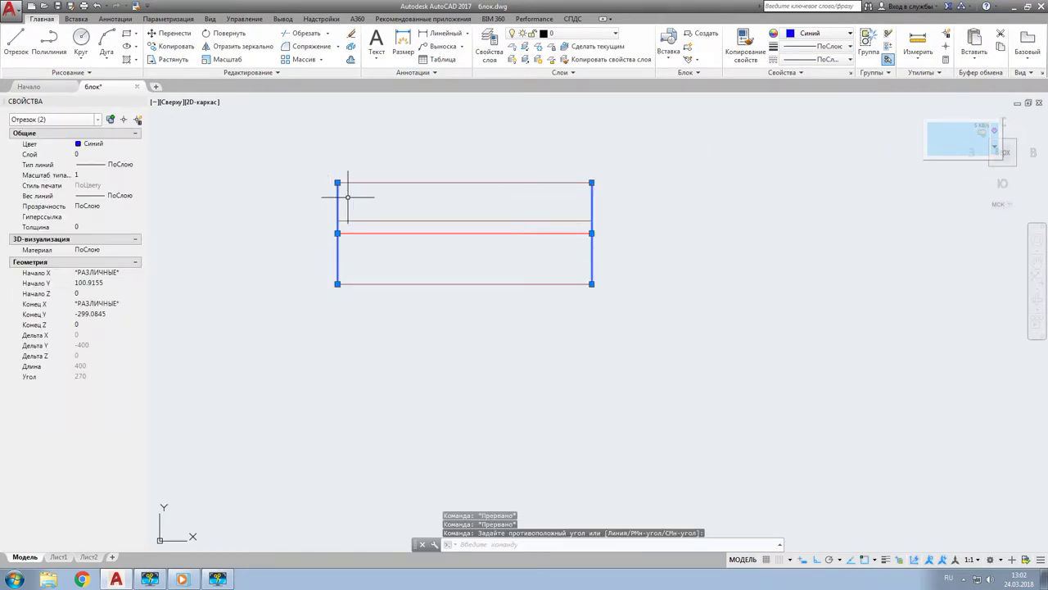
left_click(852, 51)
left_click(823, 215)
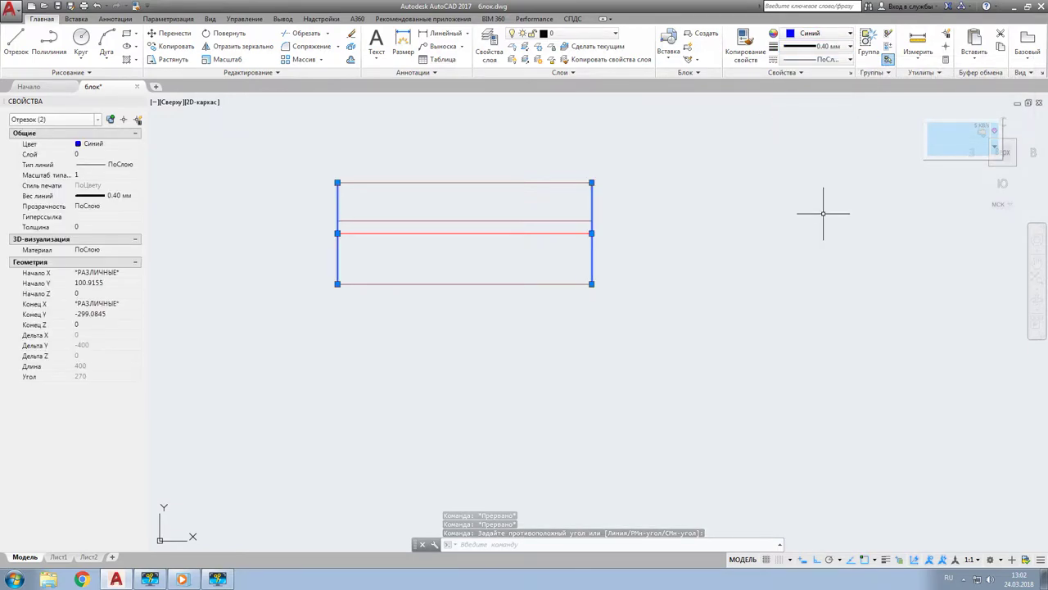
key("Escape")
key("Escape")
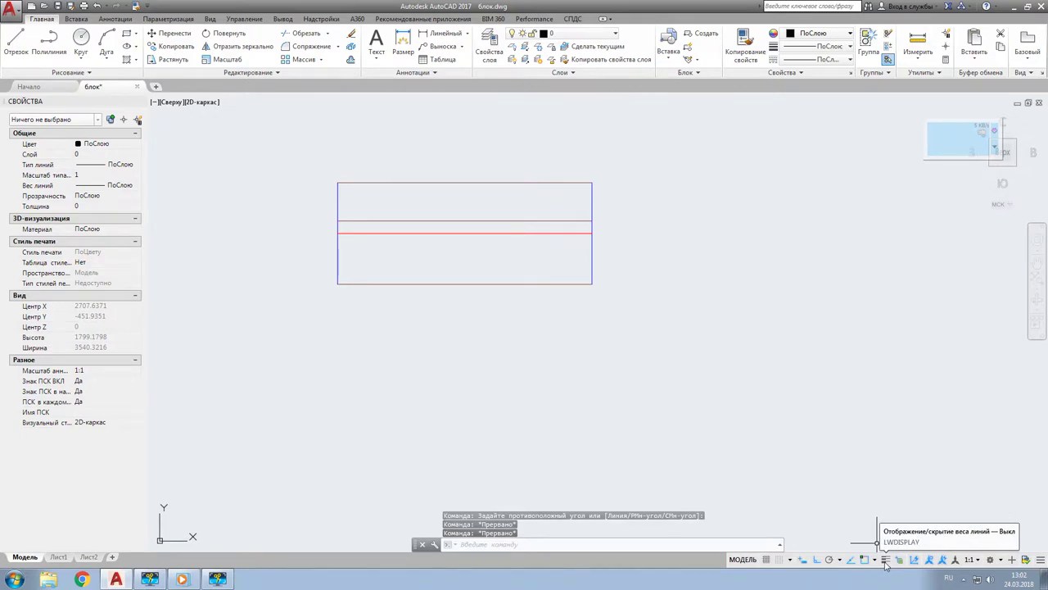
left_click(885, 559)
key("Escape")
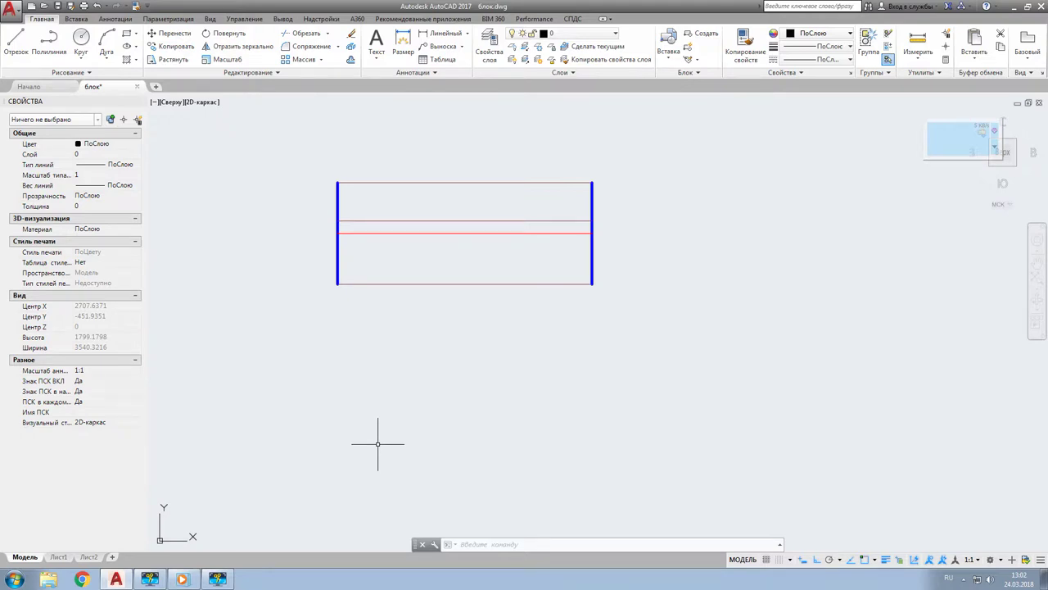
- Start a block named окно_10_7_6_8 with its base point at the outline's lower-left corner
type("б")
key("Return")
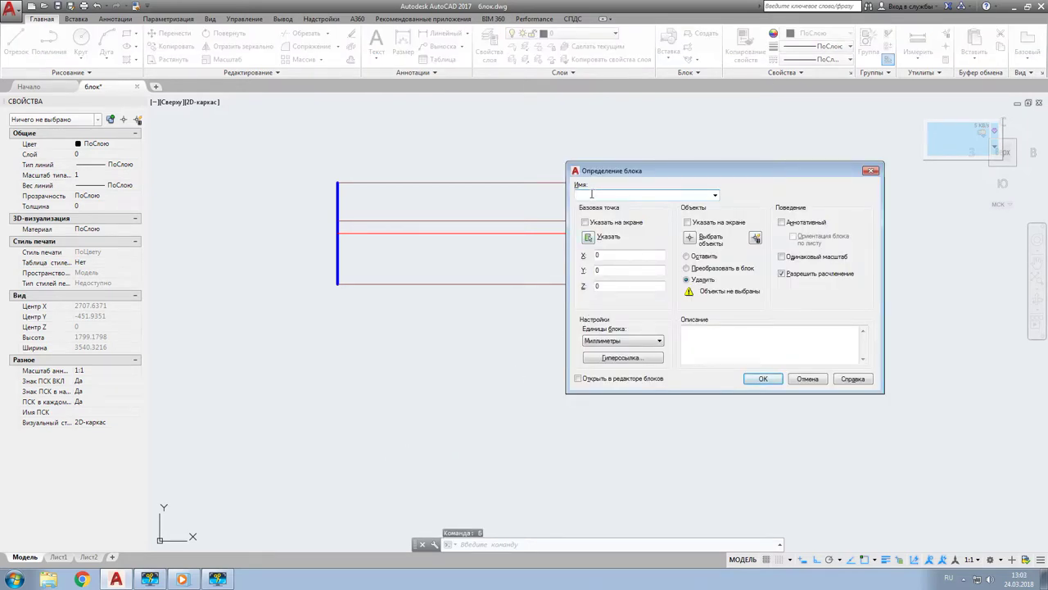
type("окно_")
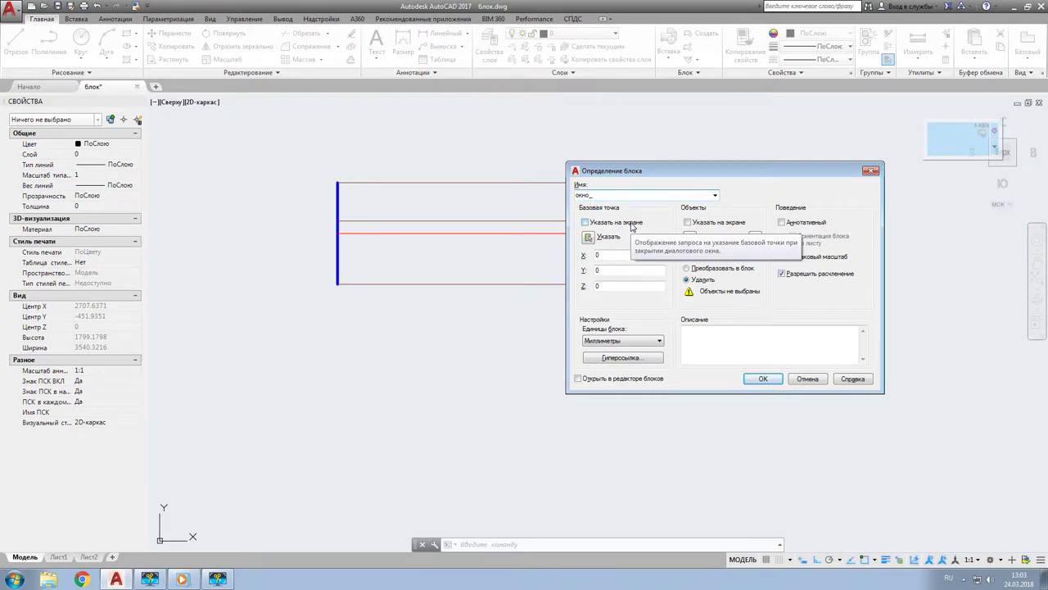
type("1")
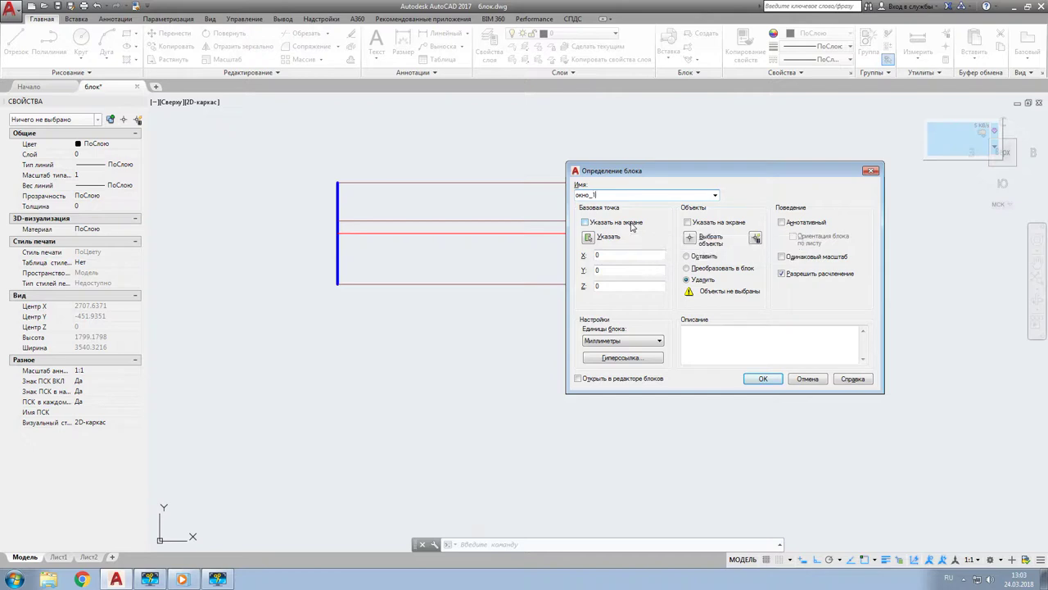
type("0_7_6_8")
left_click(590, 237)
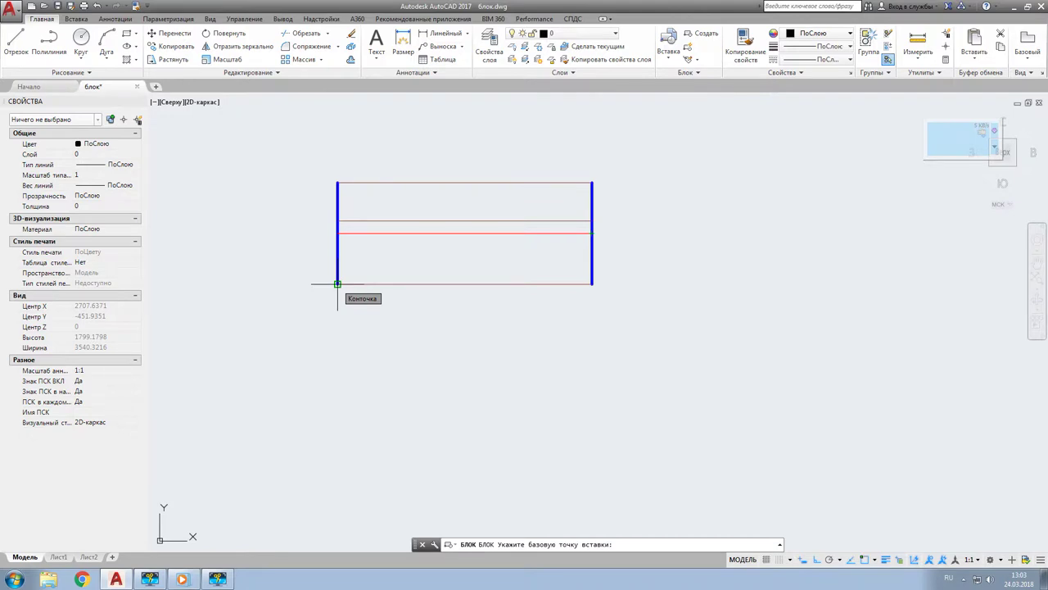
left_click(337, 284)
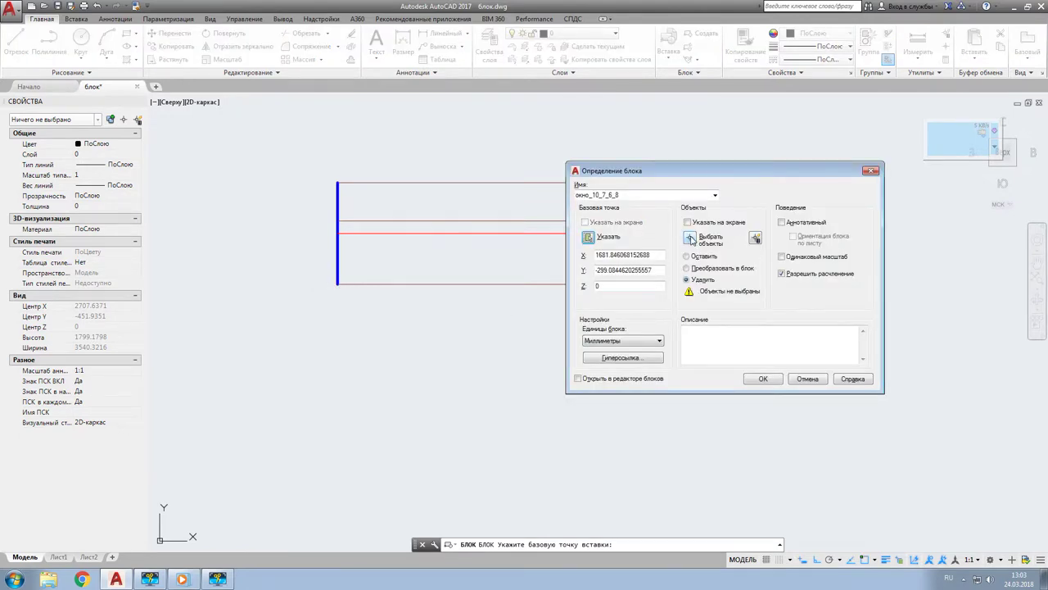
- Select all six outline lines, convert them to the block, and finish the definition
left_click(690, 238)
left_click(623, 307)
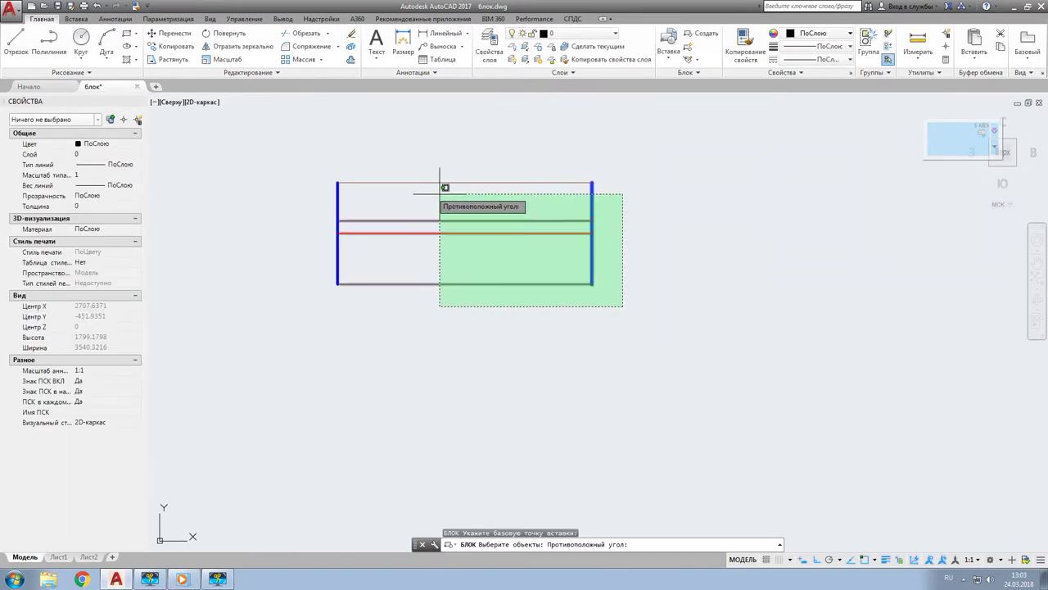
left_click(310, 163)
key("Return")
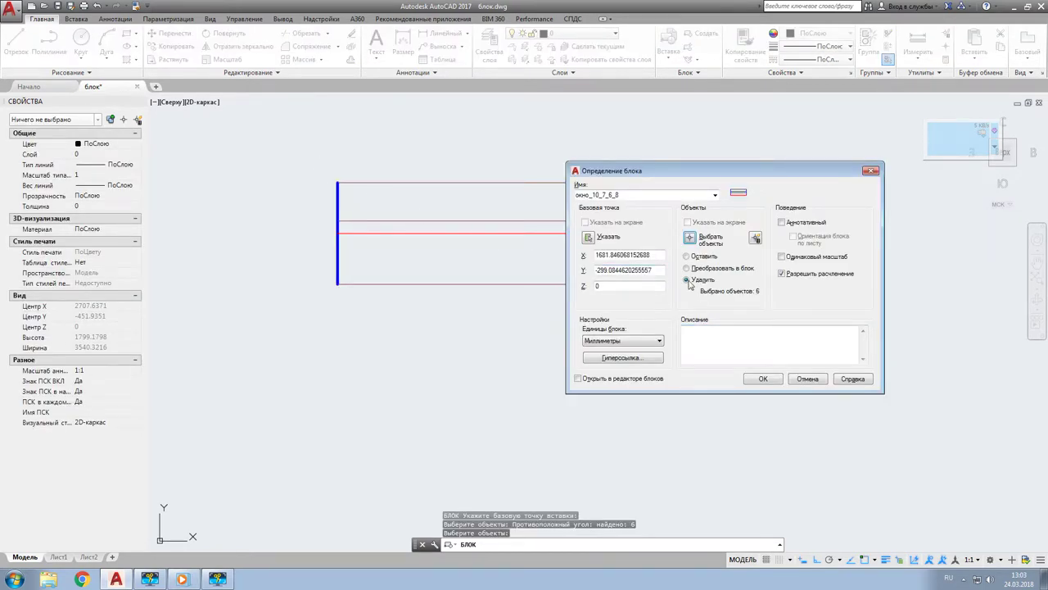
left_click(690, 270)
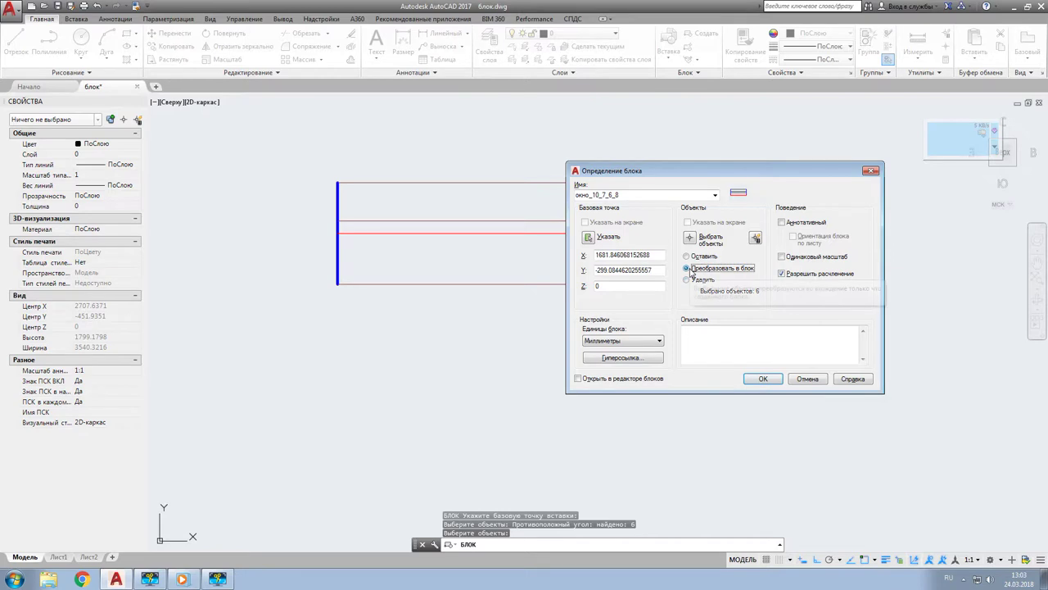
left_click(764, 379)
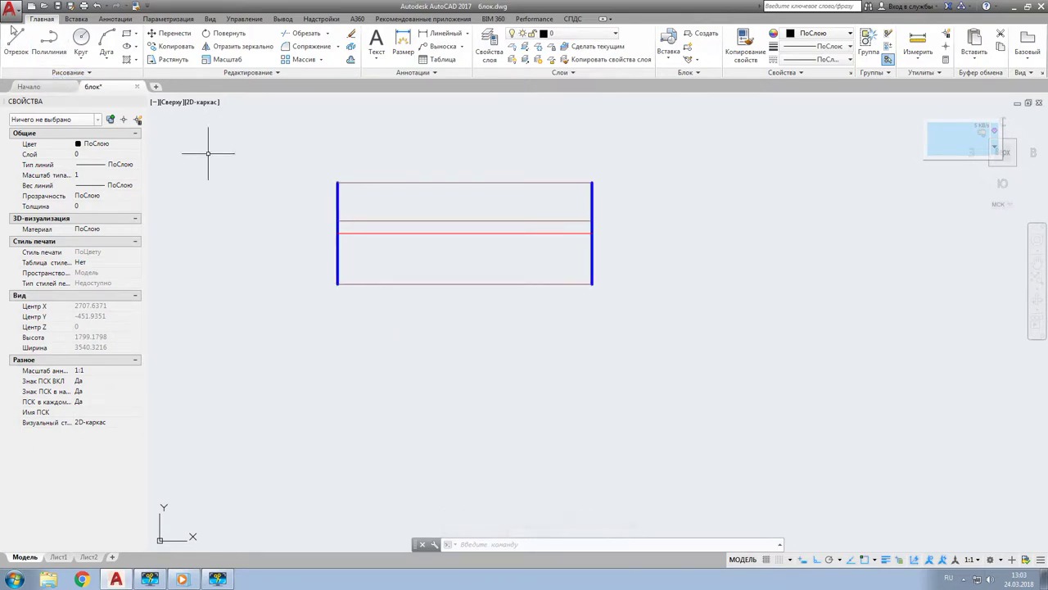
- Switch the ribbon to the Insert tab and browse the block gallery
left_click(77, 18)
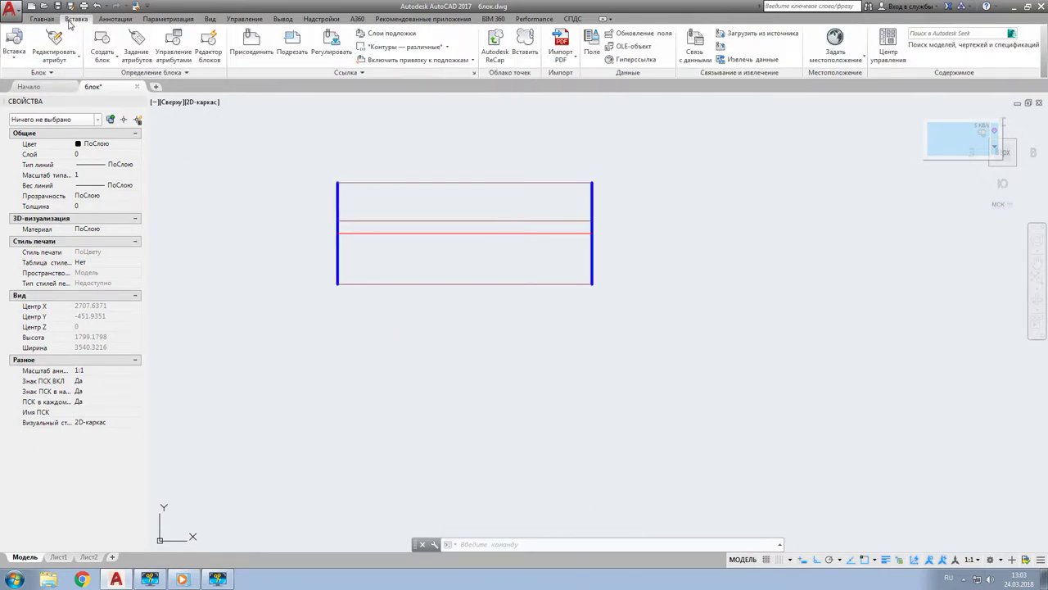
left_click(14, 50)
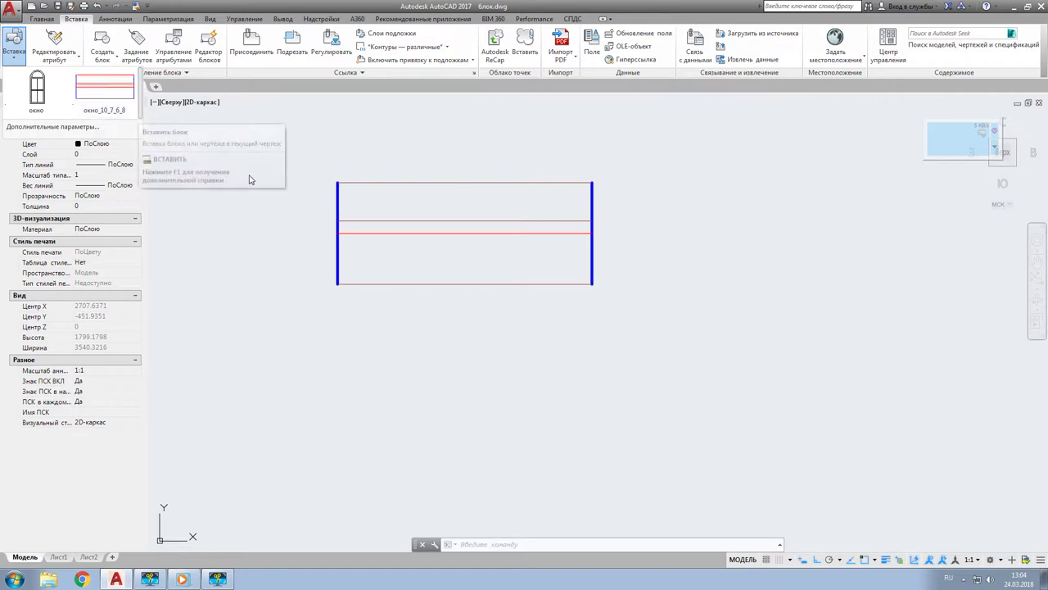
left_click(241, 219)
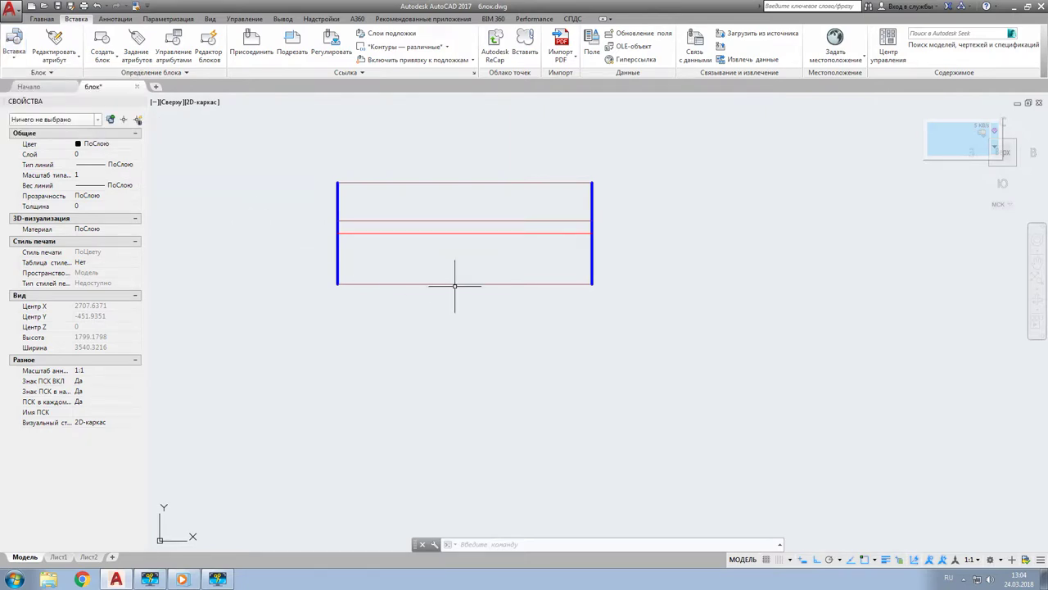
- Insert the arched окно window block at default scale using INSERT (В)
type("В")
key("Return")
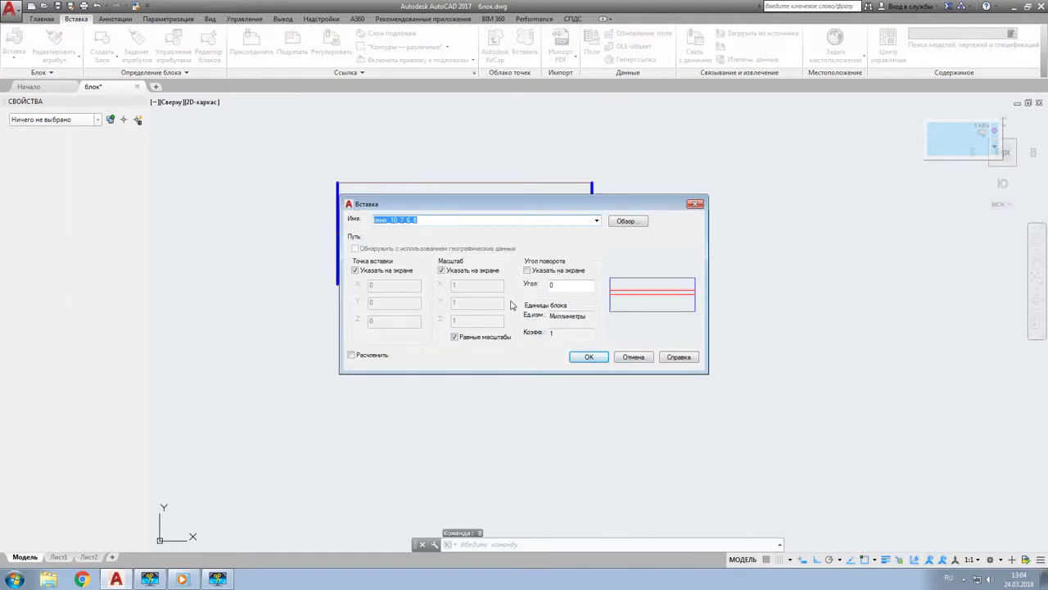
left_click(595, 226)
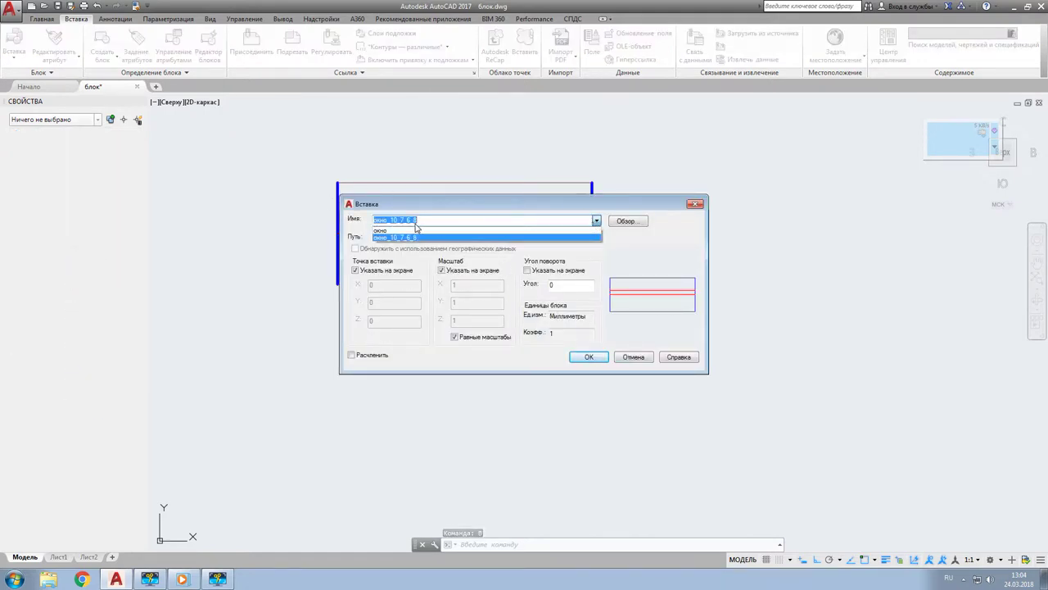
left_click(417, 230)
left_click(642, 225)
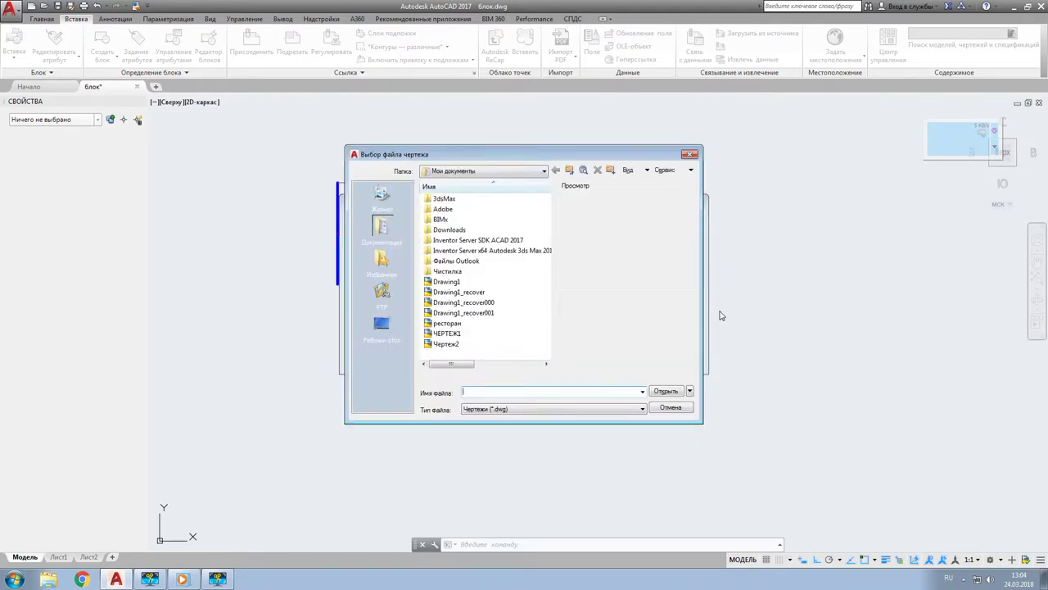
left_click(686, 155)
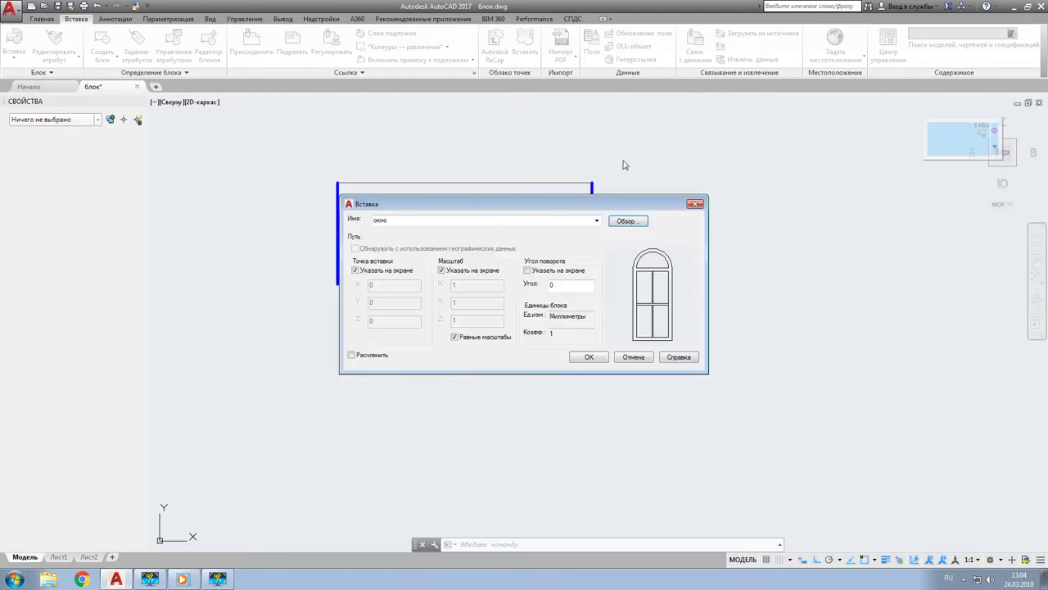
left_click(590, 357)
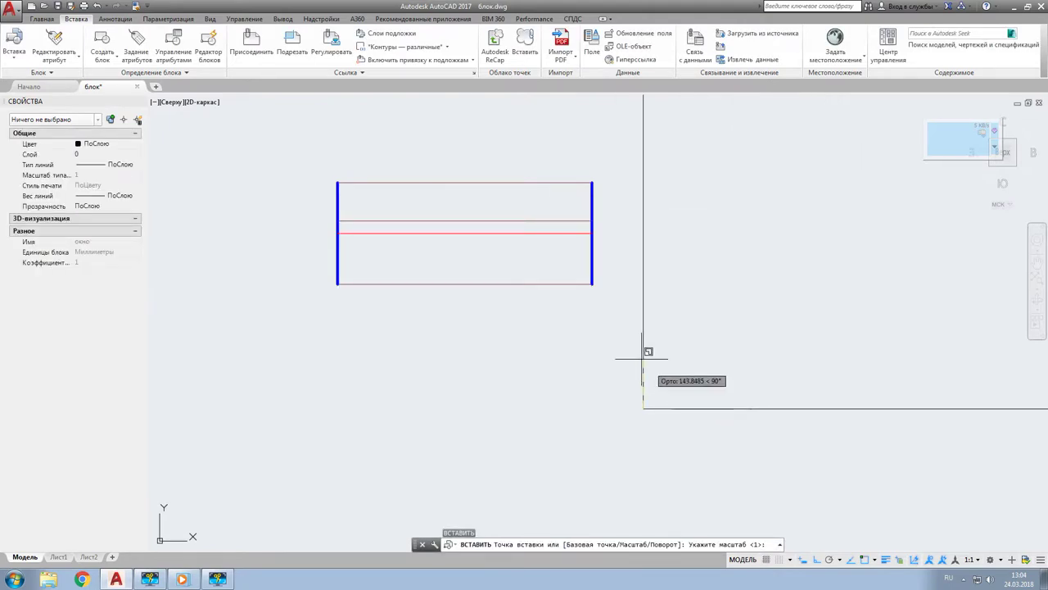
scroll(643, 358, "down", 5)
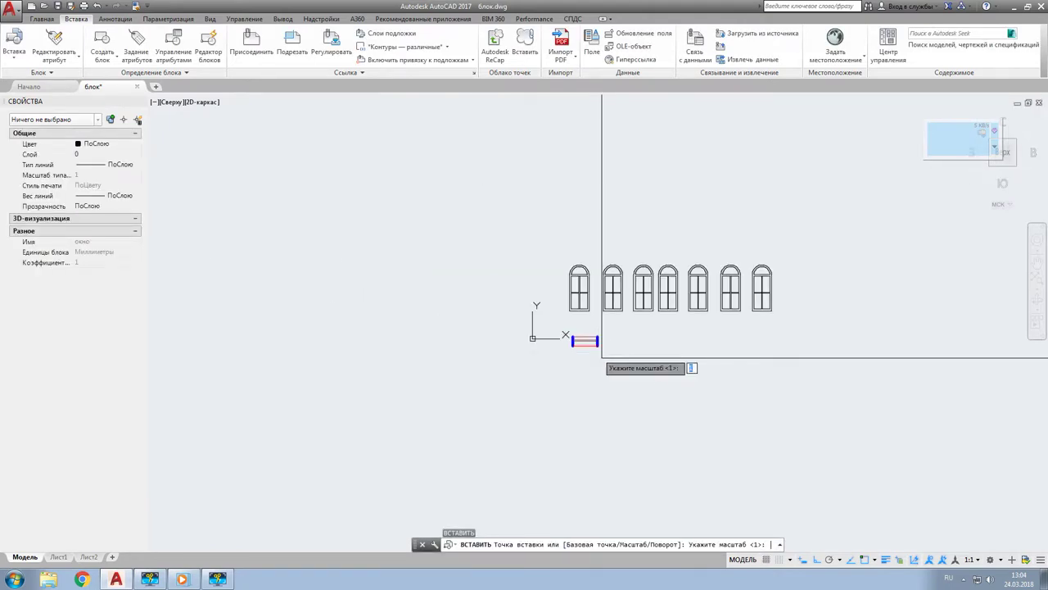
key("Return")
- Select the inserted окно window and erase it via the right-click menu
scroll(602, 358, "up", 5)
left_click(680, 367)
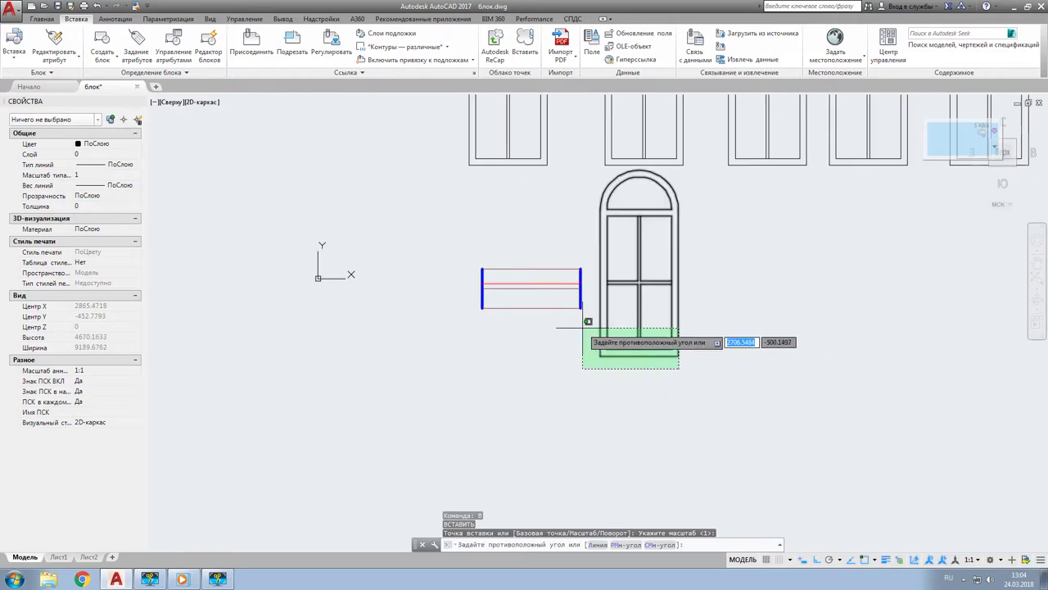
left_click(580, 322)
right_click(585, 334)
left_click(614, 350)
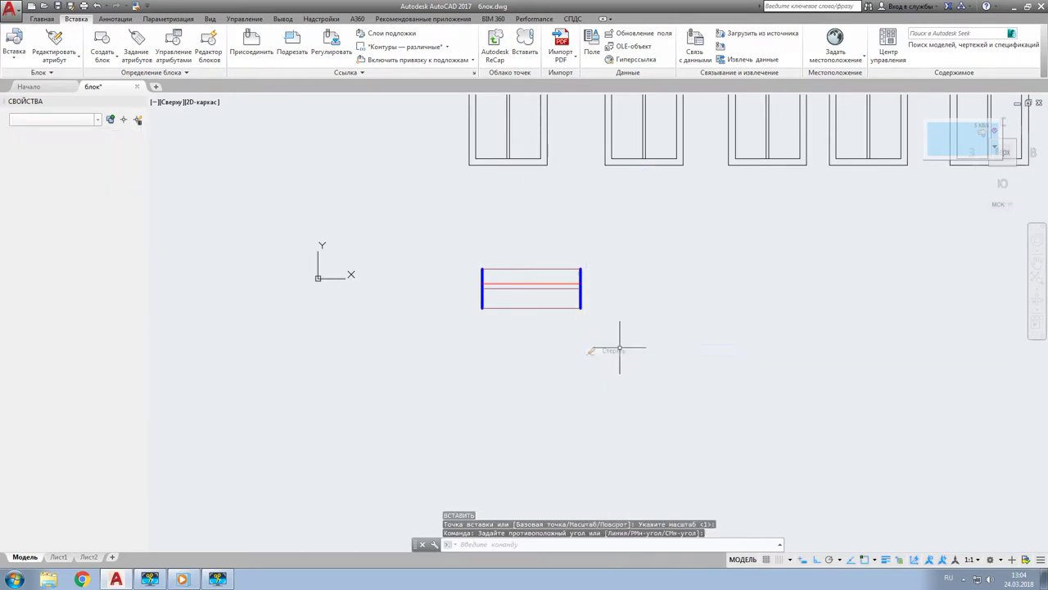
scroll(590, 295, "up", 3)
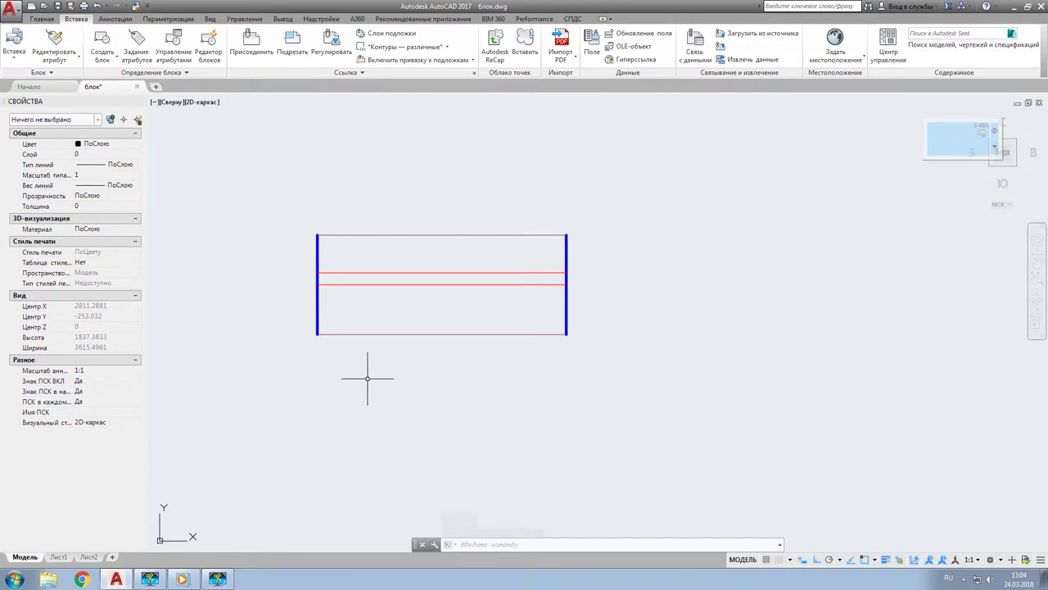
- Open the окно_10_7_6_8 block in the Block Editor
double_click(385, 275)
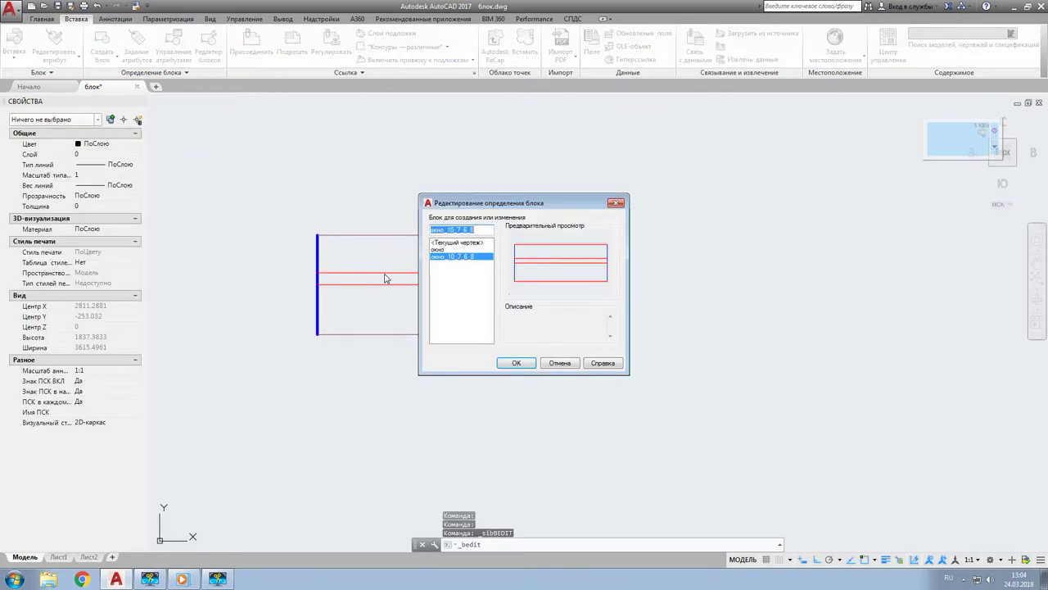
left_click(516, 362)
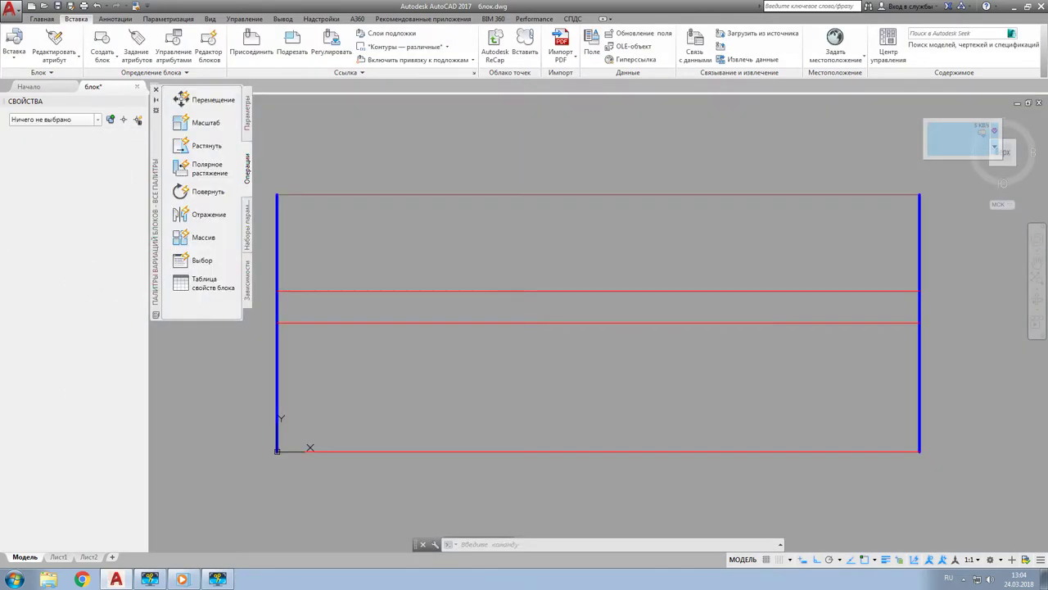
scroll(480, 227, "down", 2)
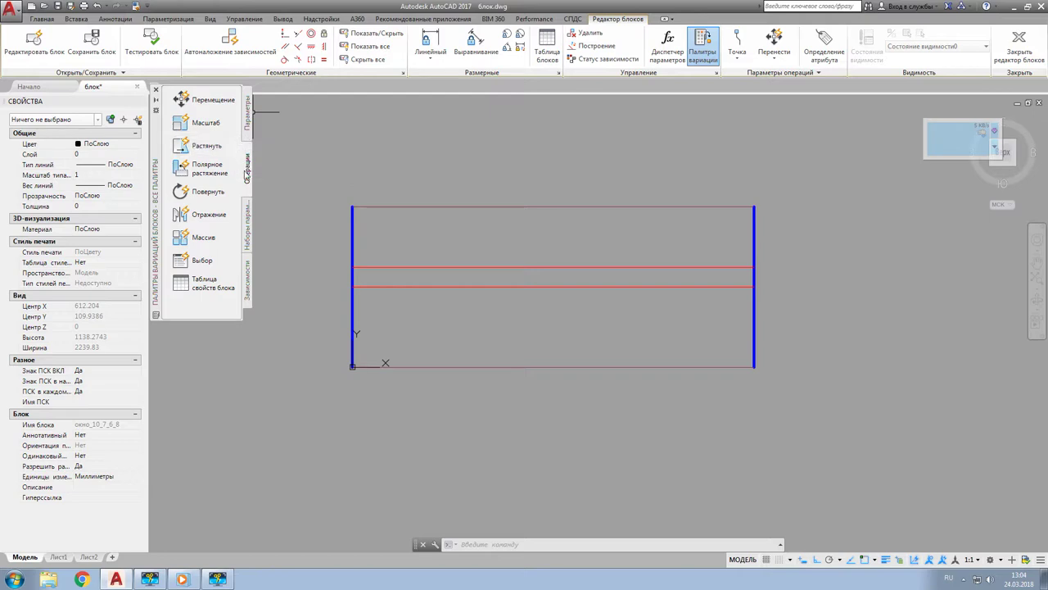
- Add linear parameter Расстояние1 from the lower-left to lower-right corner, label below the window
left_click(201, 146)
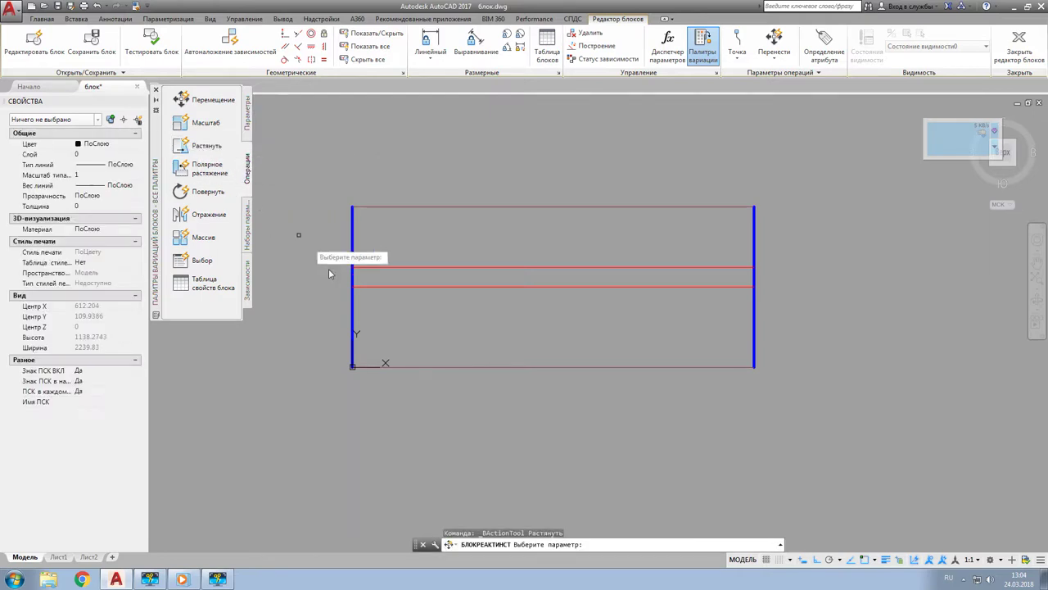
left_click(249, 123)
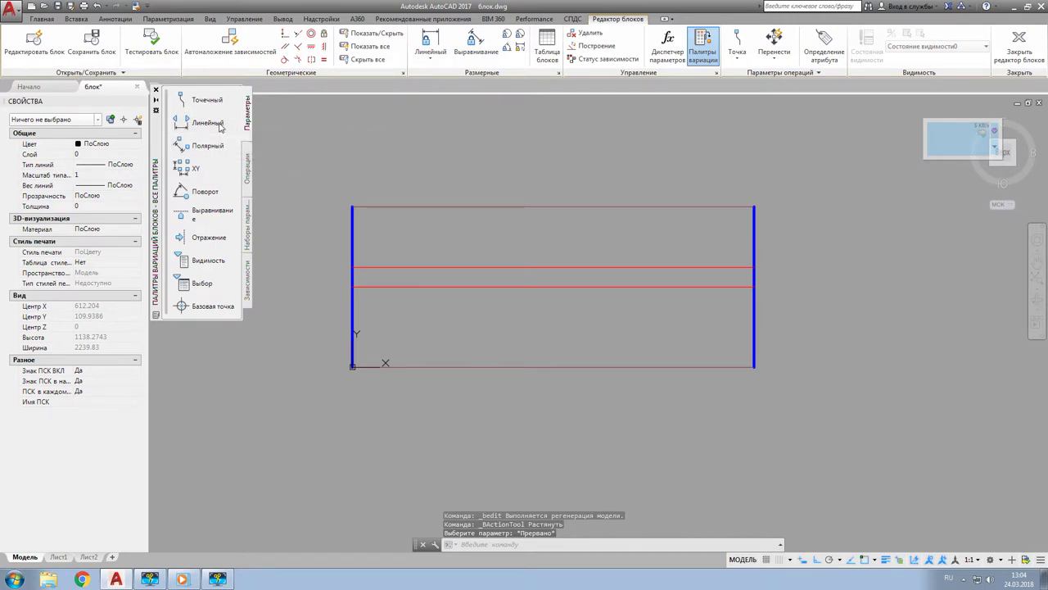
left_click(205, 123)
left_click(352, 366)
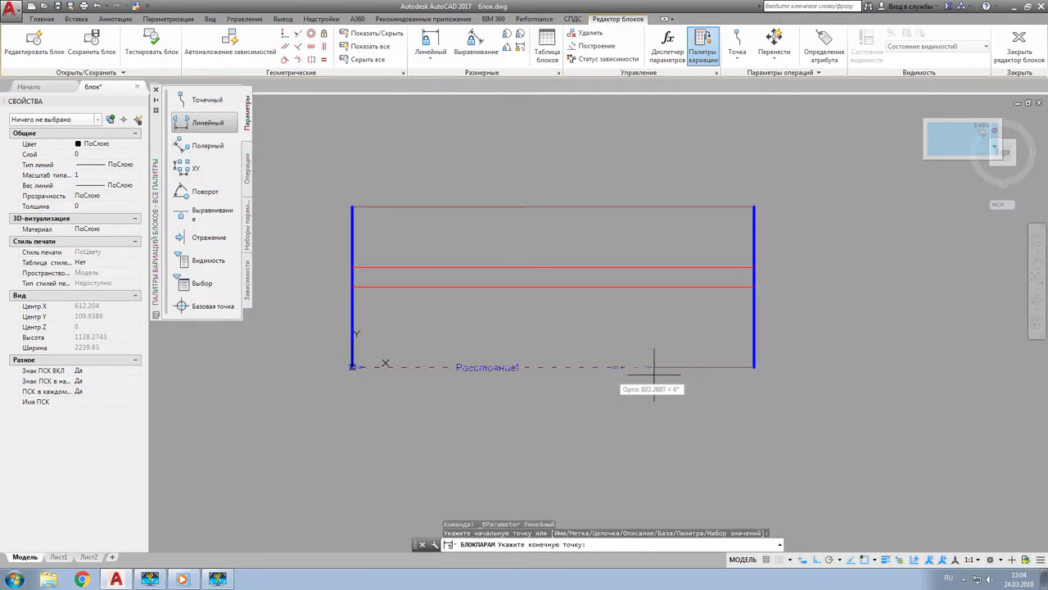
left_click(754, 367)
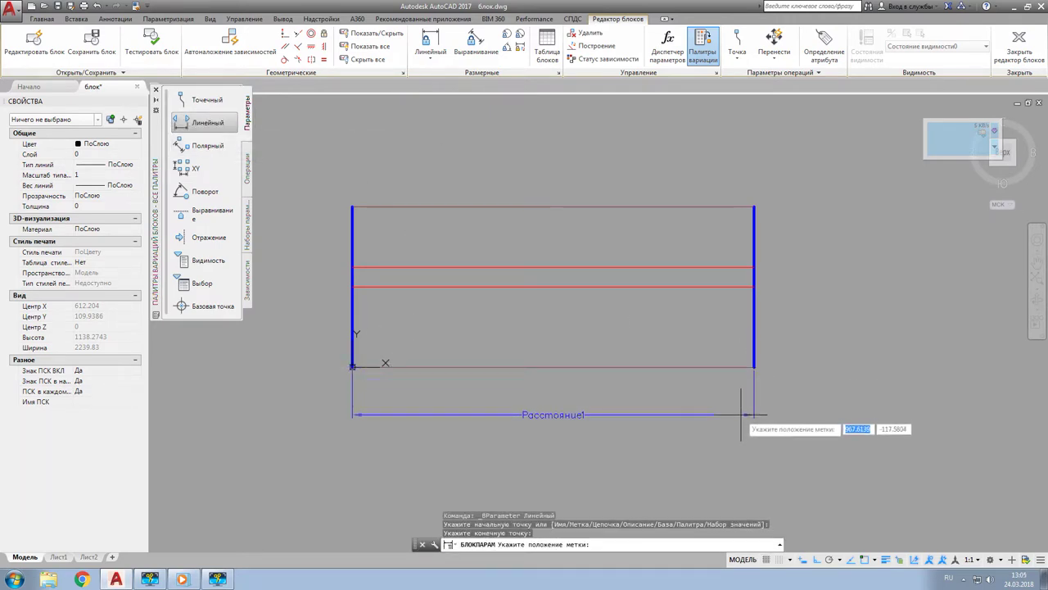
left_click(747, 416)
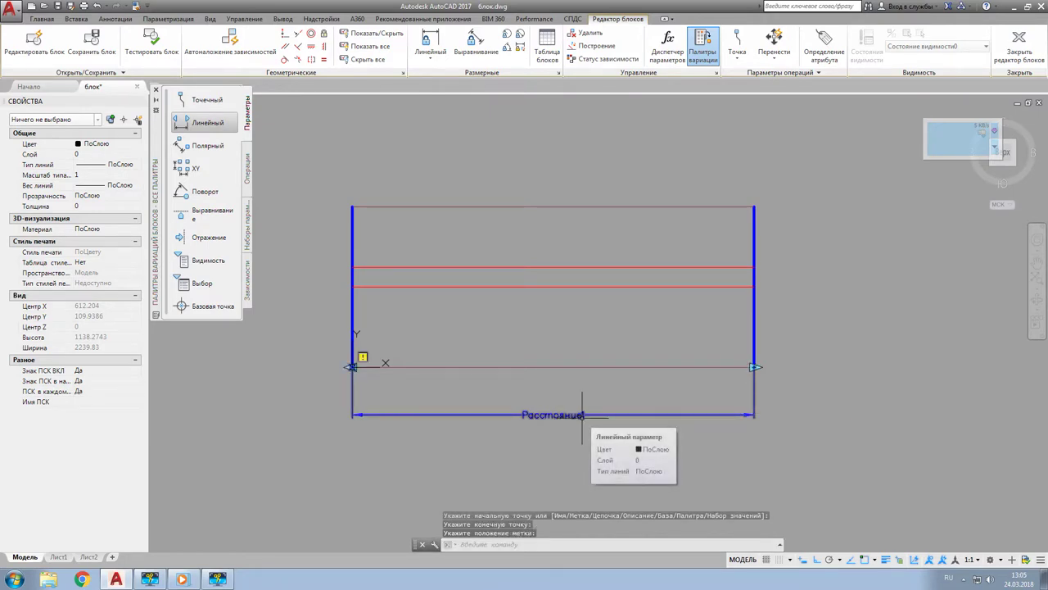
- Add a Stretch action on Расстояние1's right endpoint, framing and crossing-selecting the window's right side
left_click(248, 169)
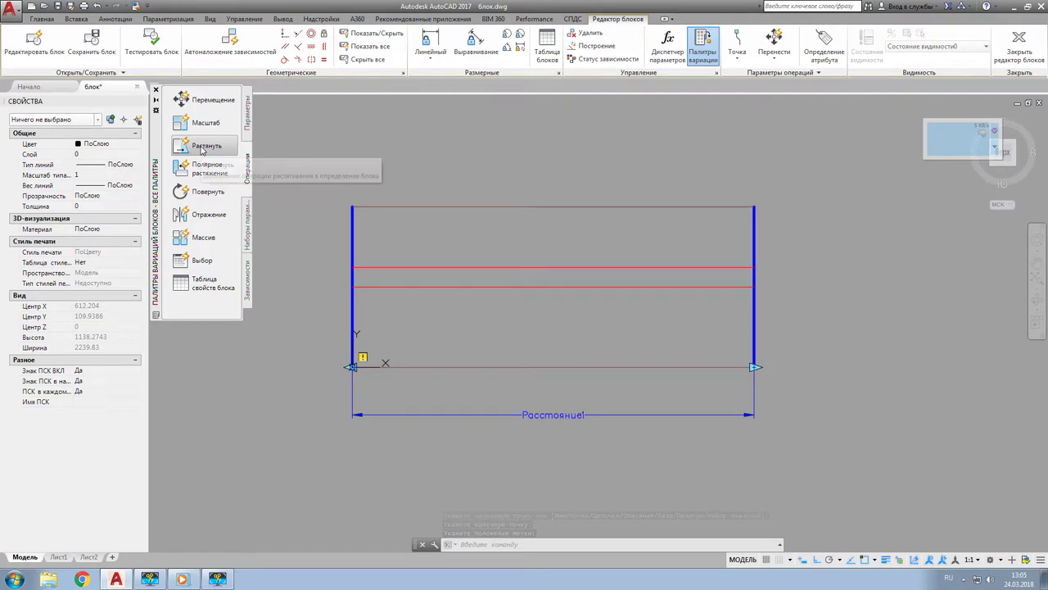
left_click(205, 146)
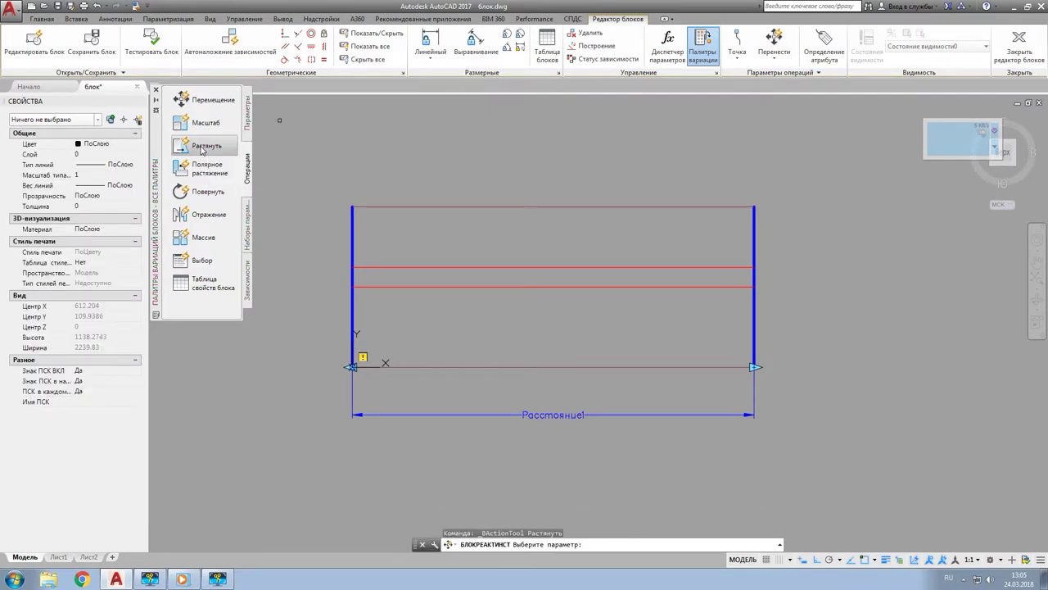
left_click(567, 414)
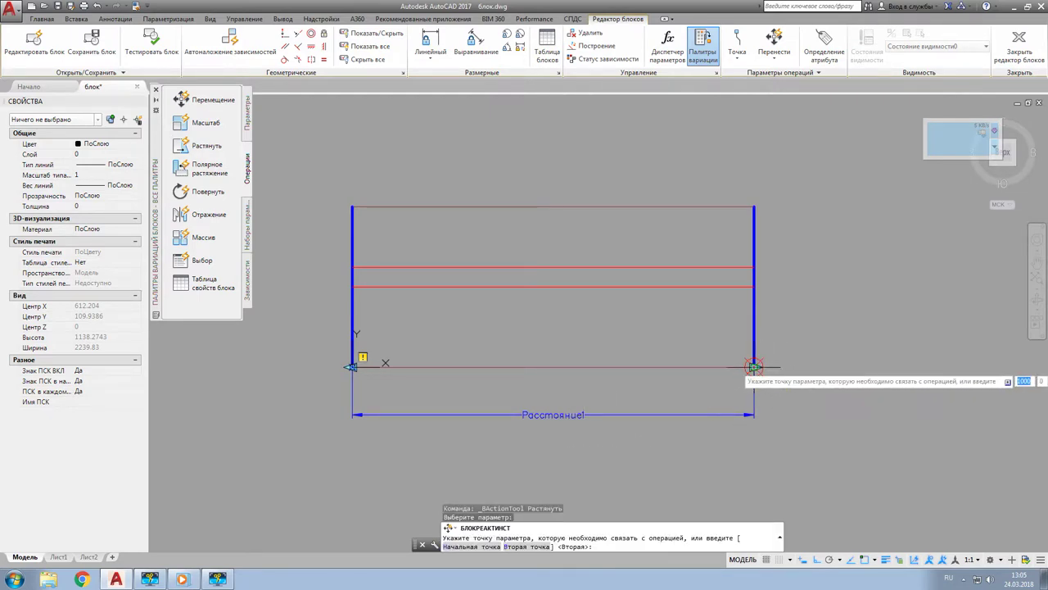
left_click(754, 367)
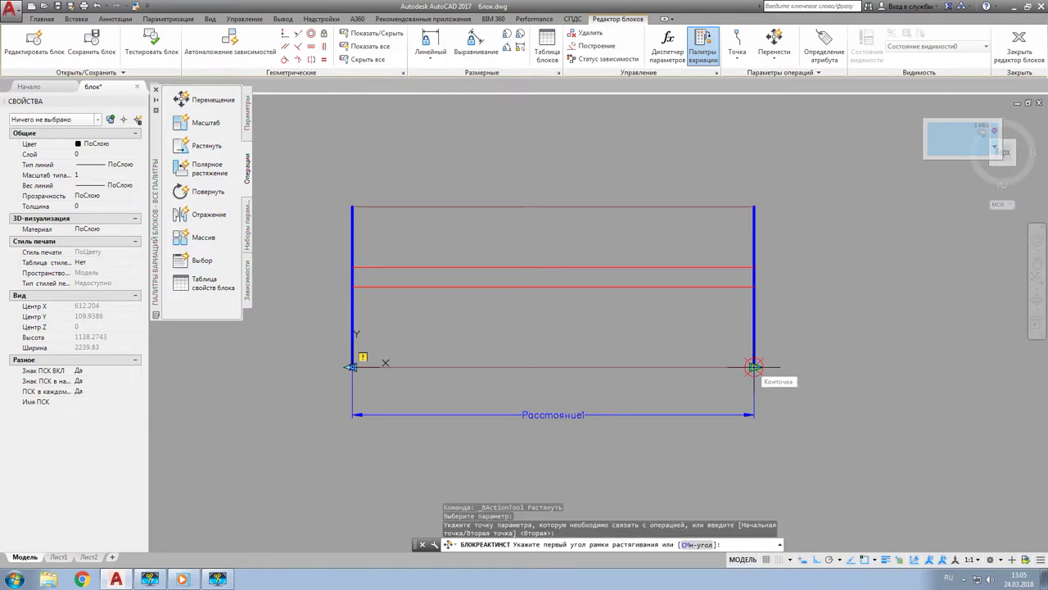
left_click(808, 392)
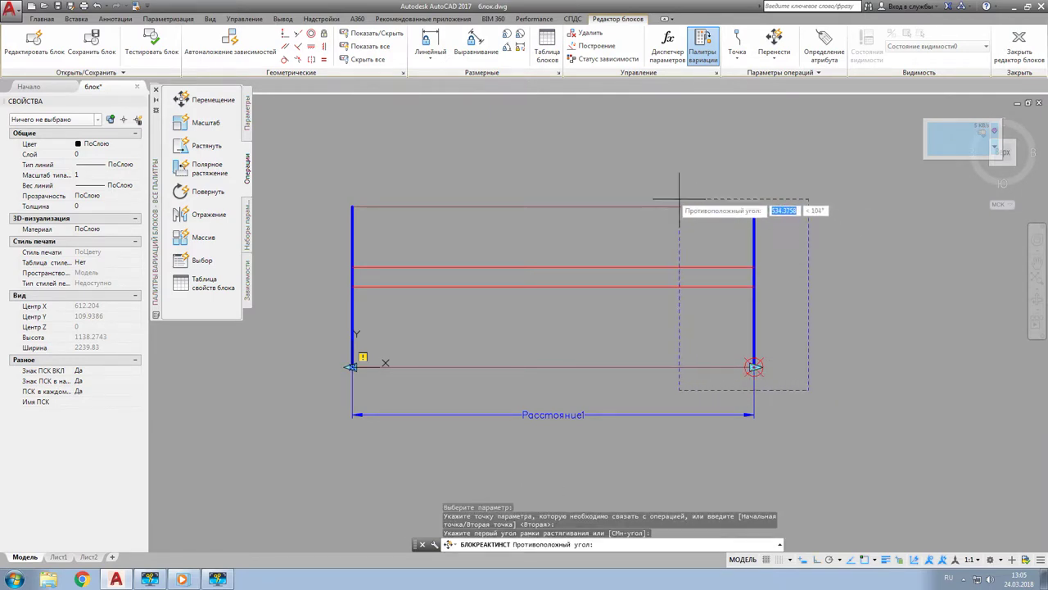
left_click(568, 171)
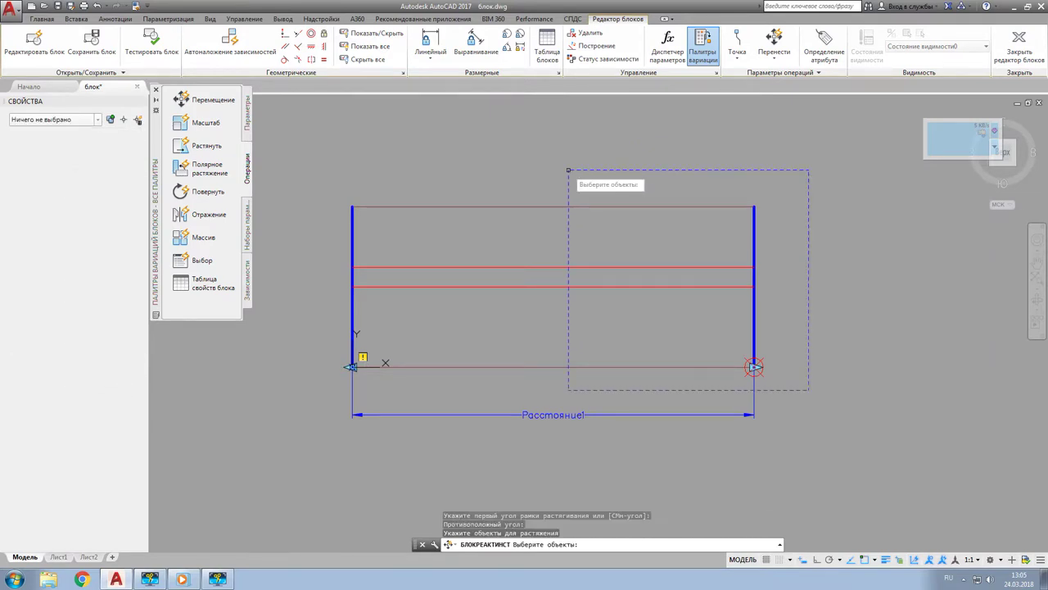
left_click(802, 381)
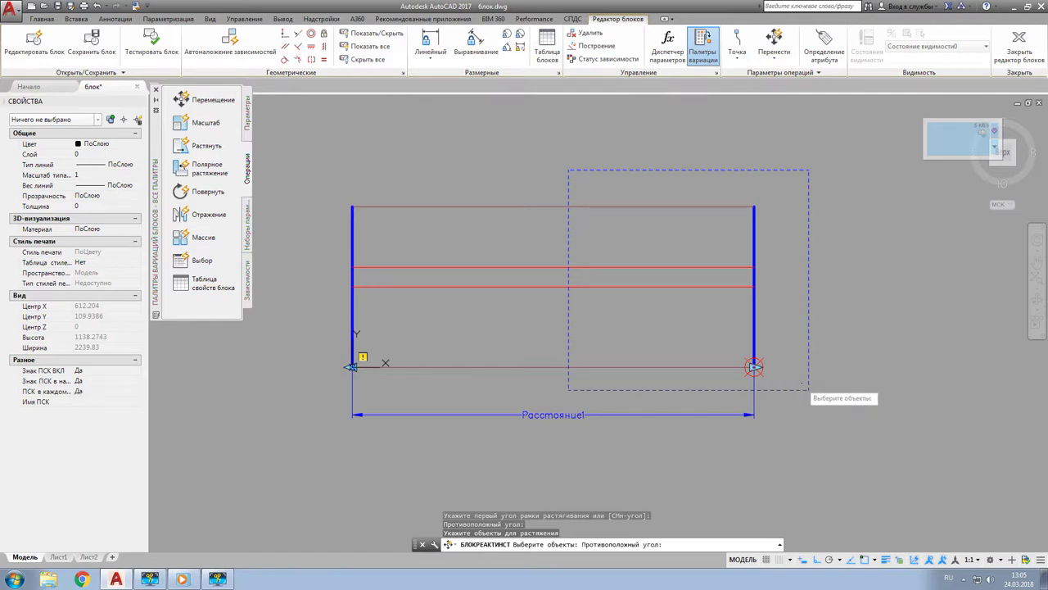
left_click(580, 191)
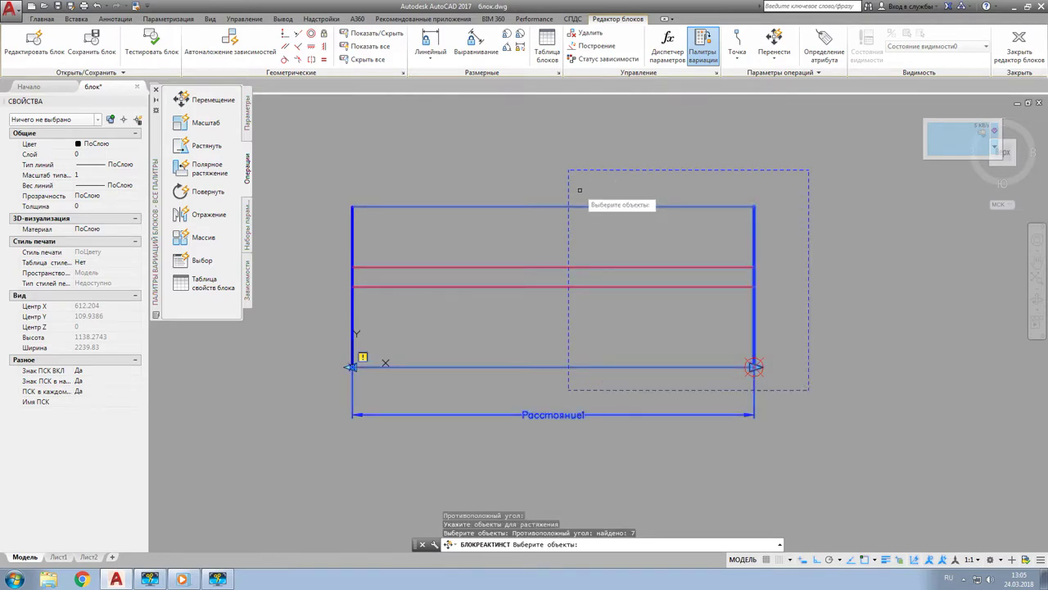
key("Return")
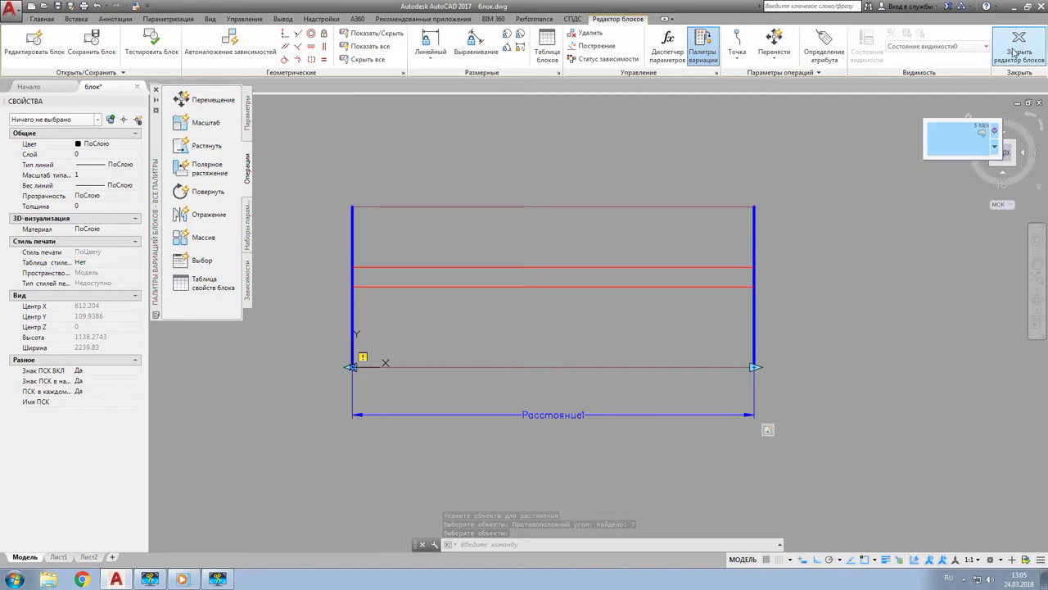
- Save the block changes, then drag the right stretch grip wider, narrower, and to about 1036
left_click(1019, 56)
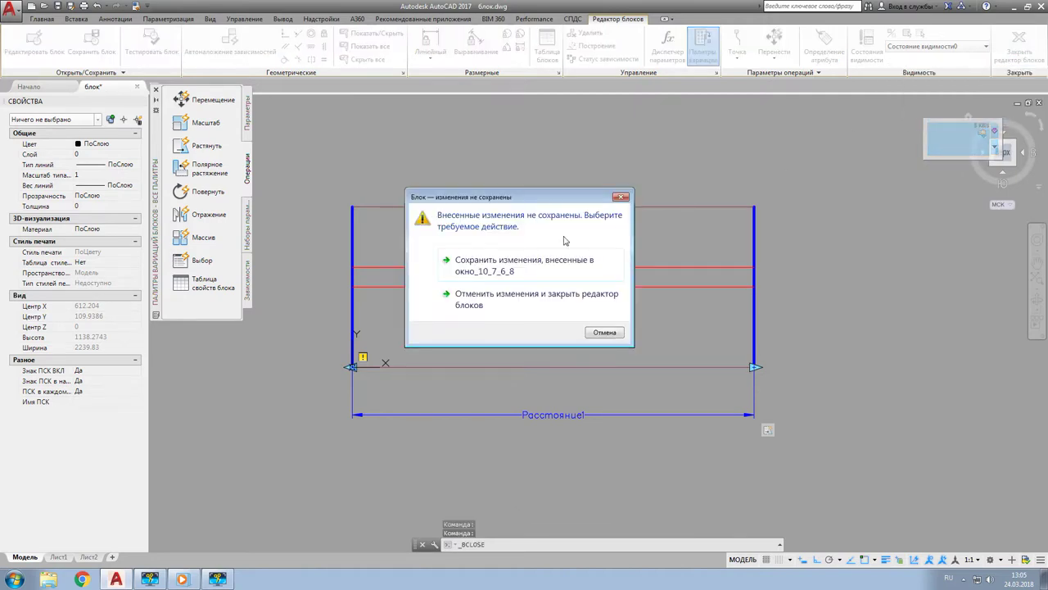
left_click(469, 275)
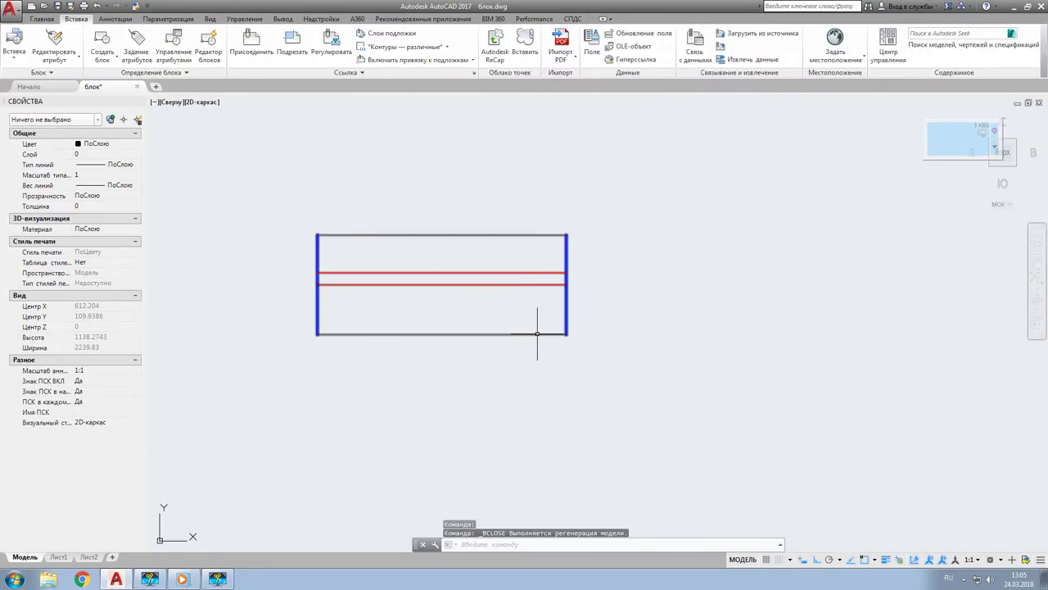
left_click(537, 334)
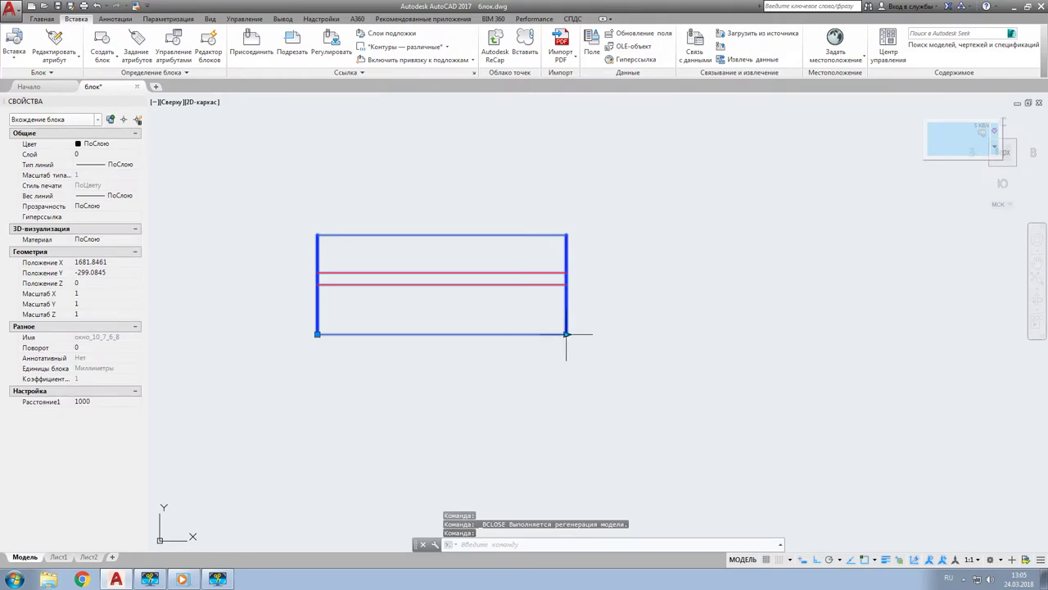
left_click(566, 334)
left_click(672, 335)
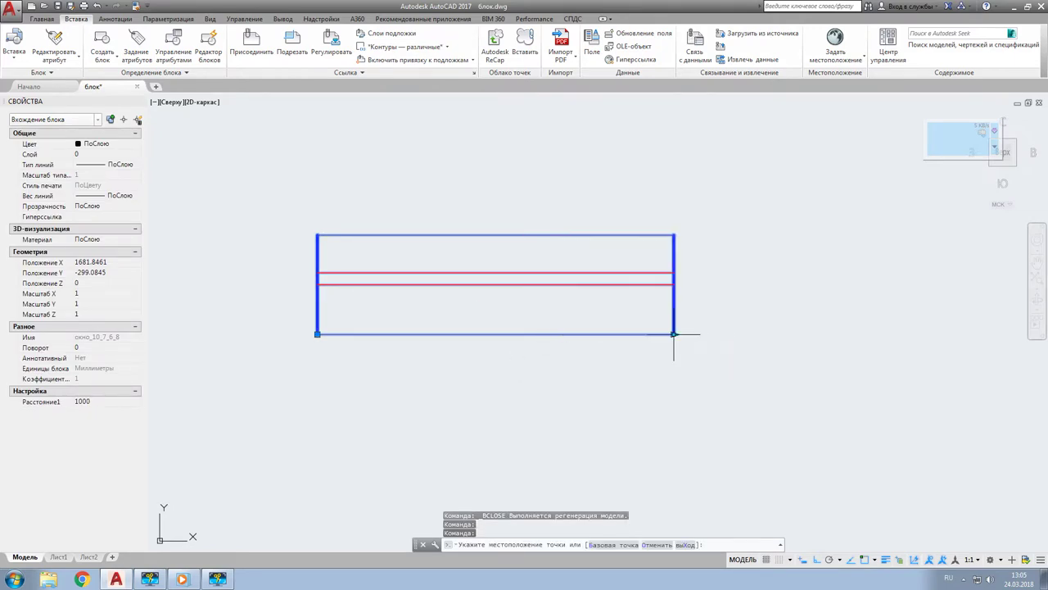
left_click(671, 335)
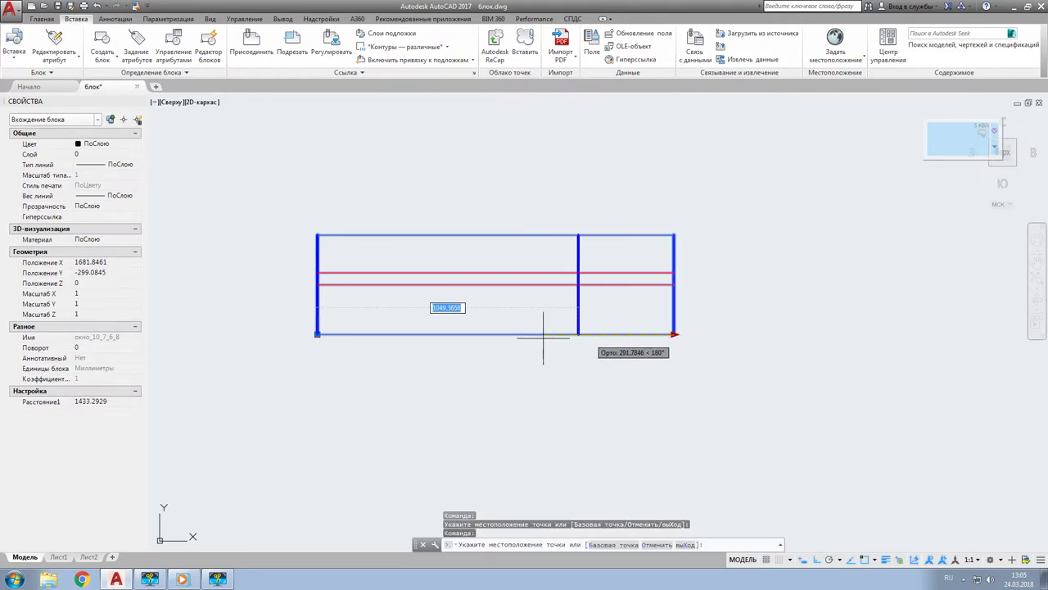
left_click(451, 353)
left_click(495, 334)
left_click(576, 334)
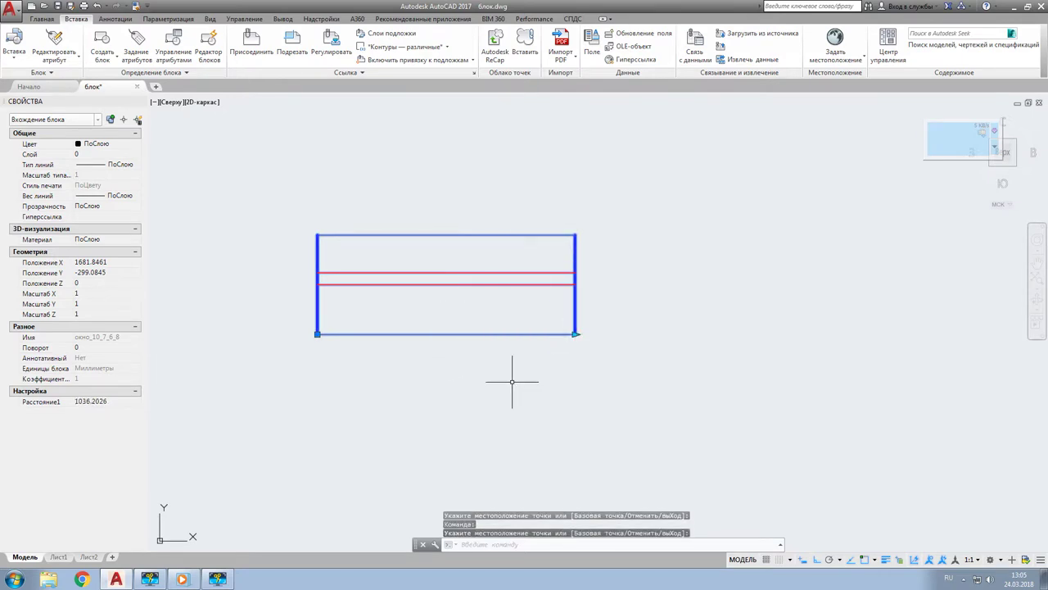
key("Escape")
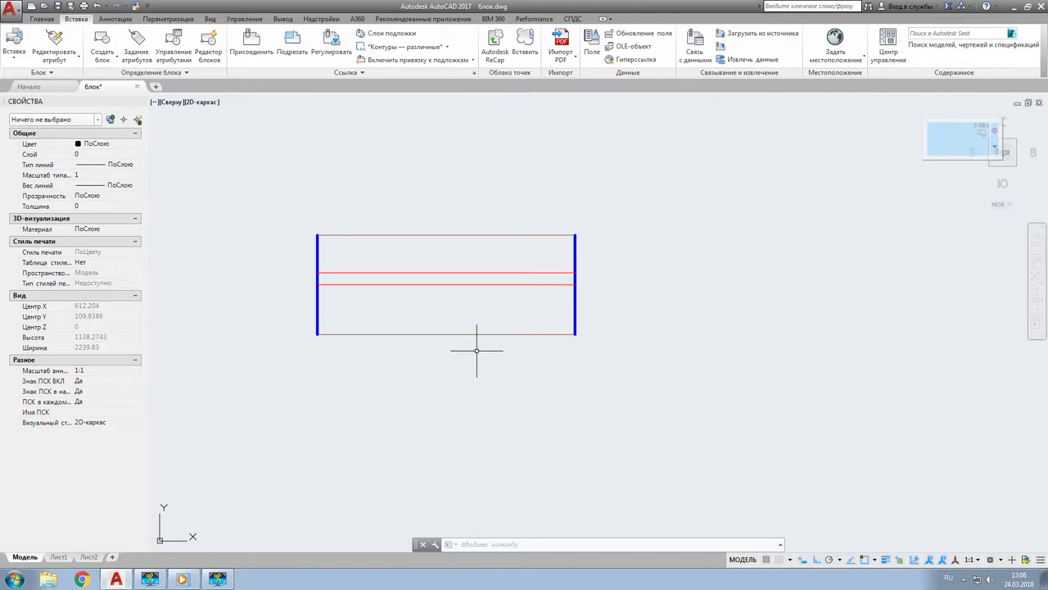
- Reopen the окно_10_7_6_8 block in the Block Editor
double_click(446, 279)
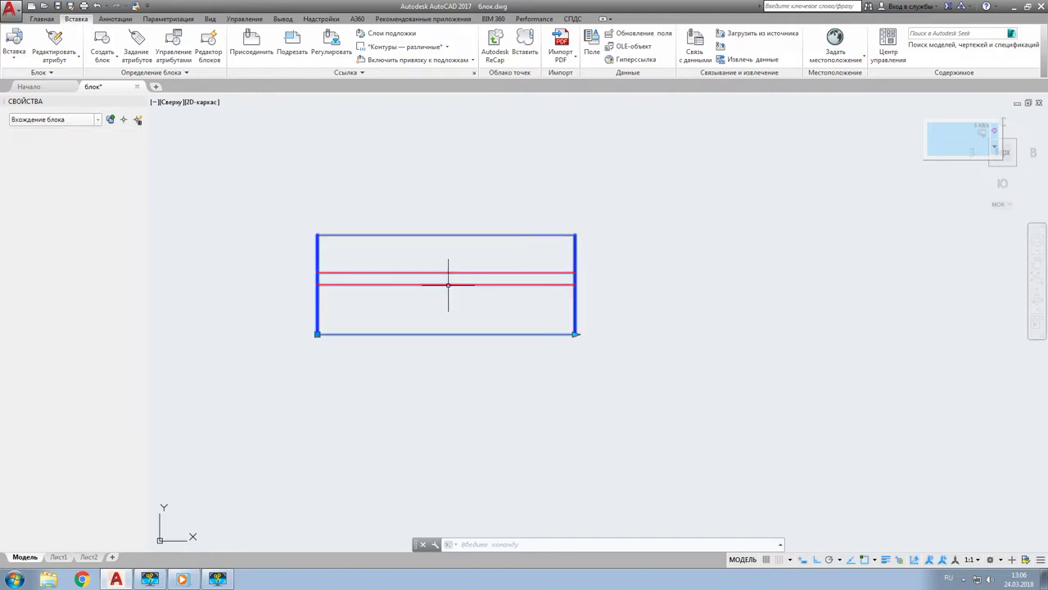
left_click(517, 363)
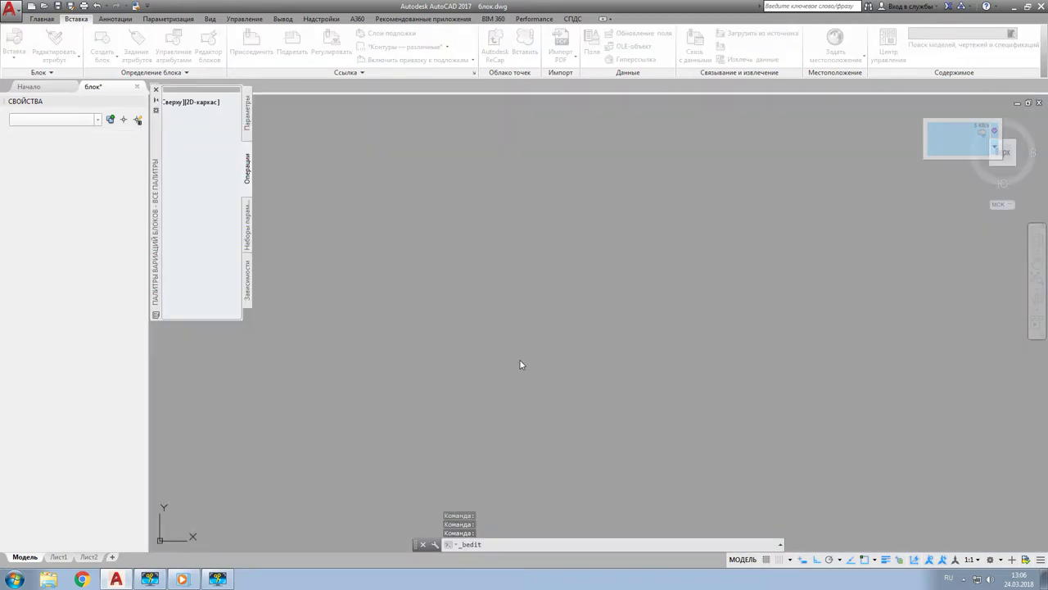
scroll(521, 257, "down", 2)
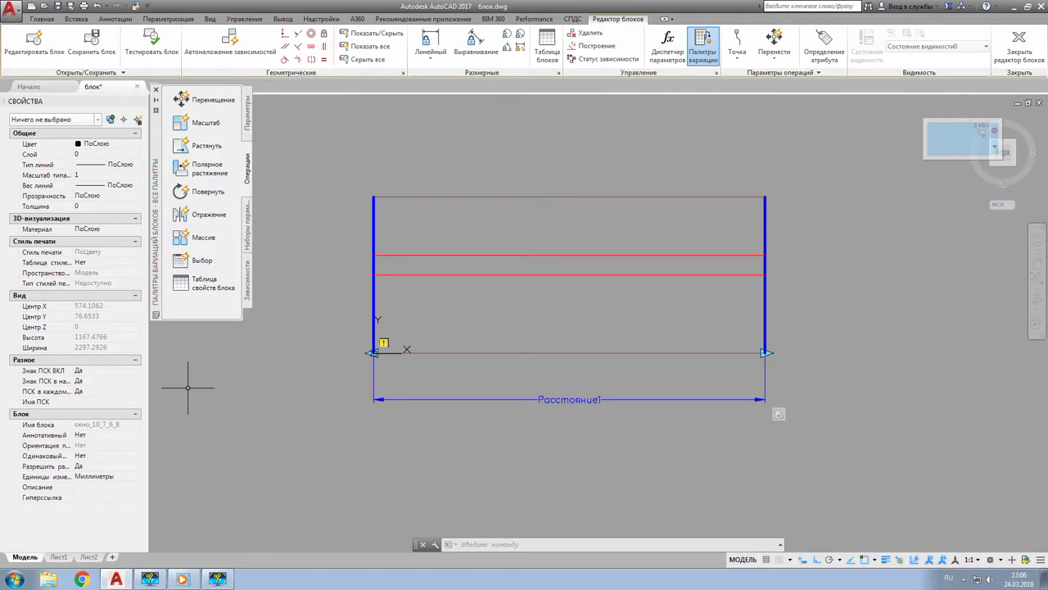
- Set Расстояние1's distance type to List and open the add-distance-value dialog
left_click(566, 432)
left_click(497, 389)
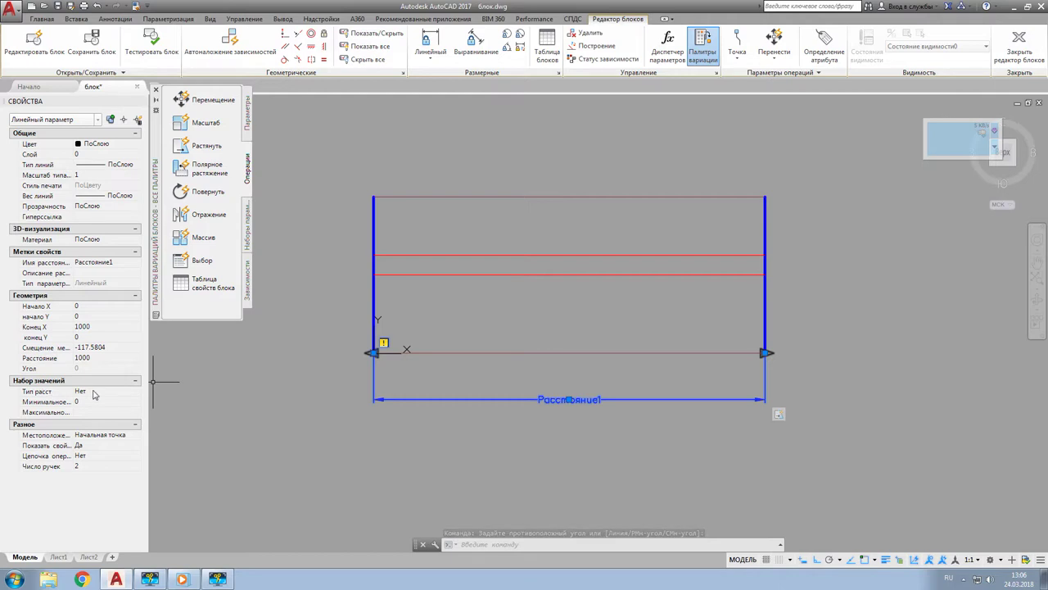
left_click(93, 393)
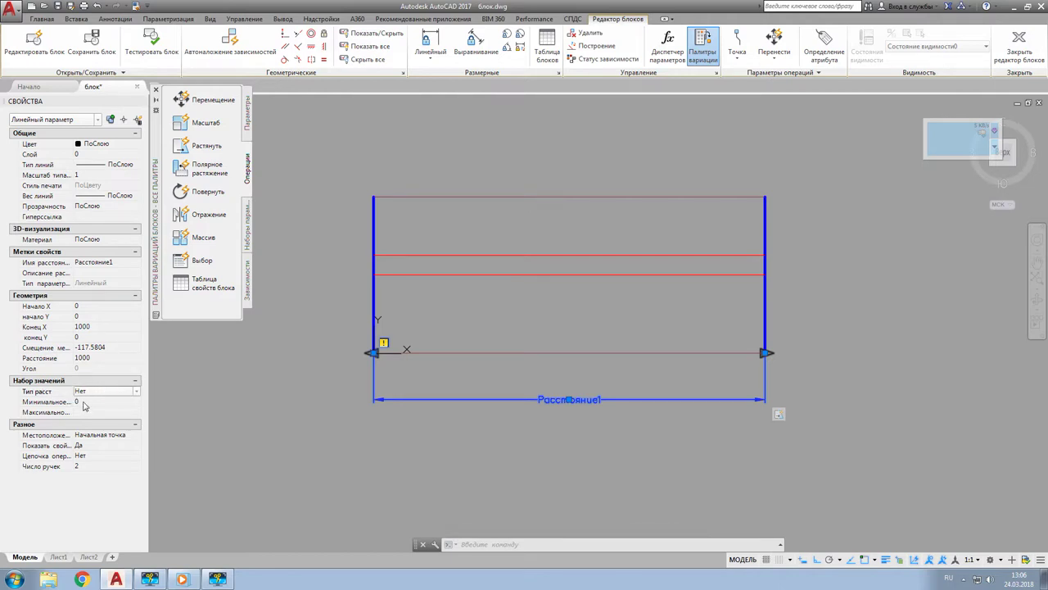
left_click(84, 402)
left_click(109, 394)
left_click(136, 392)
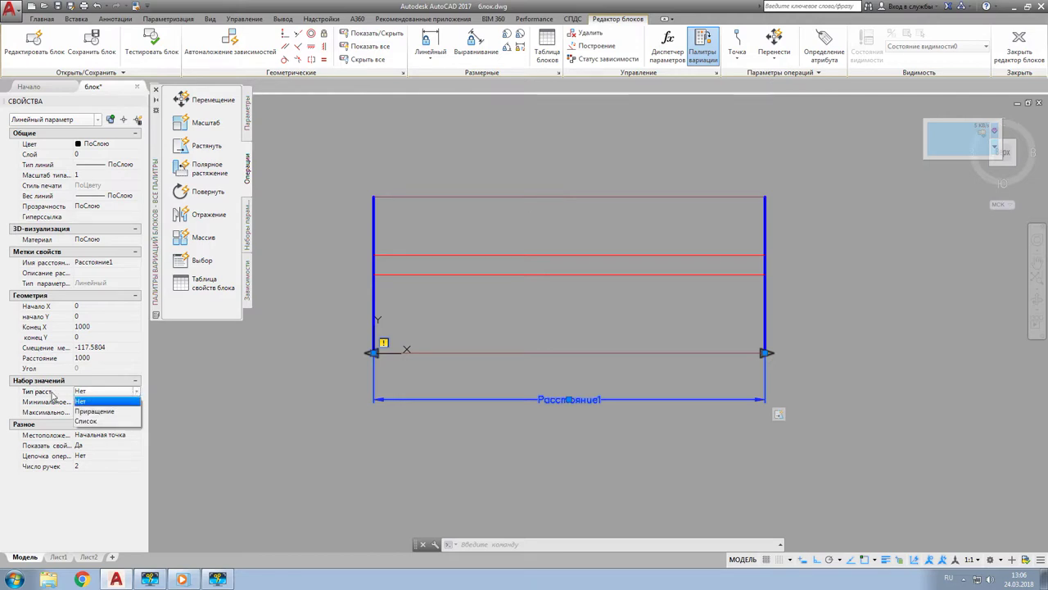
left_click(104, 422)
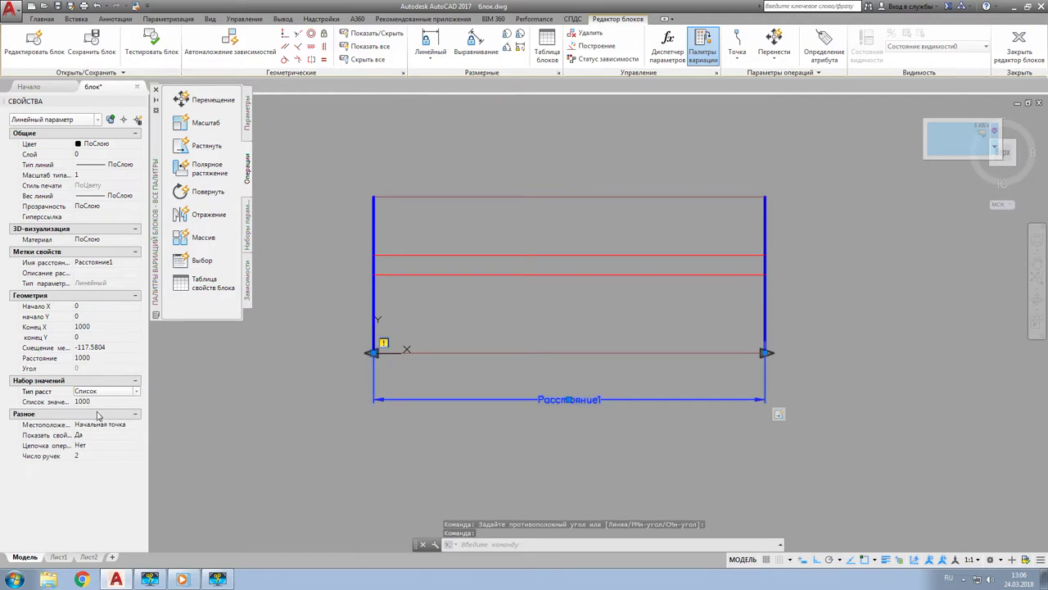
left_click(106, 402)
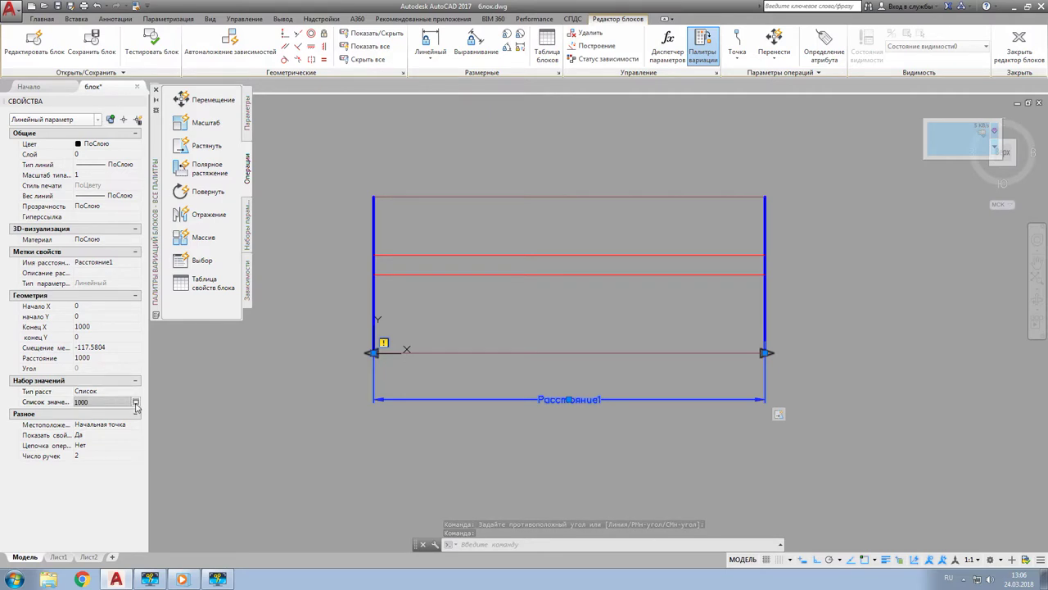
left_click(136, 404)
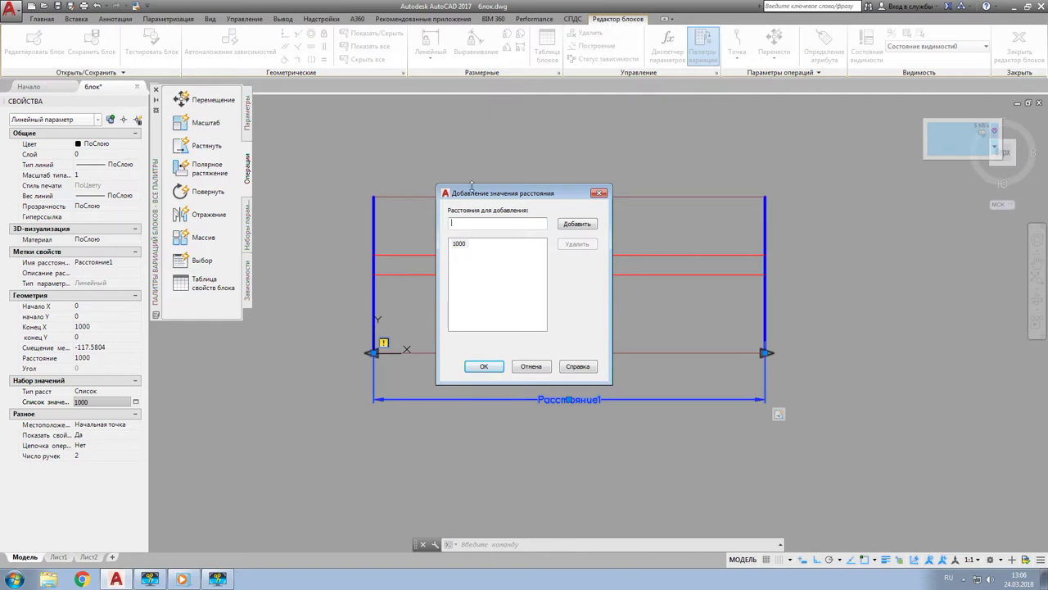
mouse_move(497, 224)
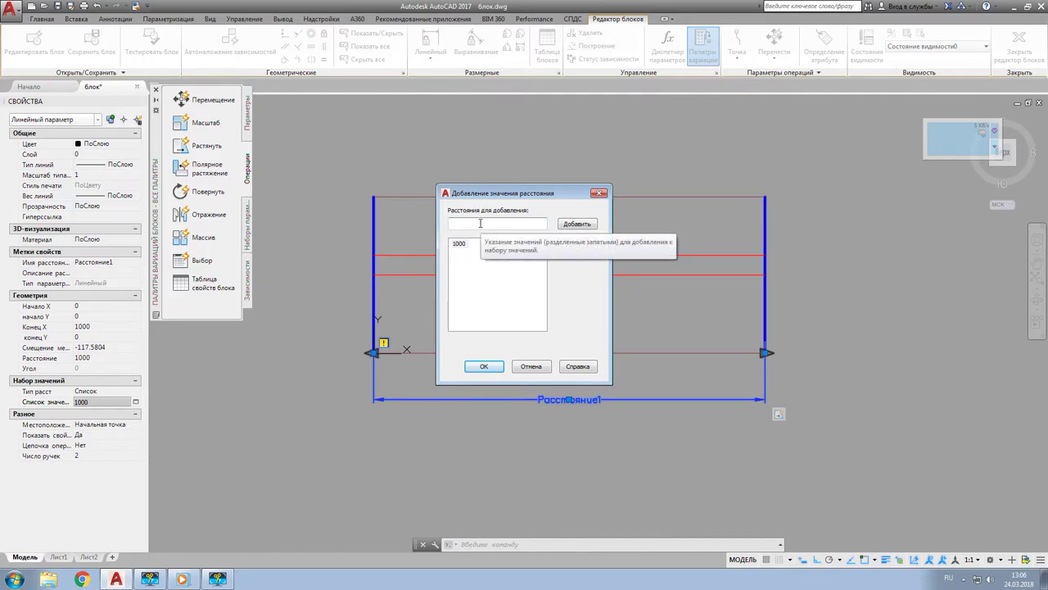
- Add 600, 700 and 800 to Расстояние1's distance value list, confirm, and close the Block Editor
type("600")
left_click(574, 225)
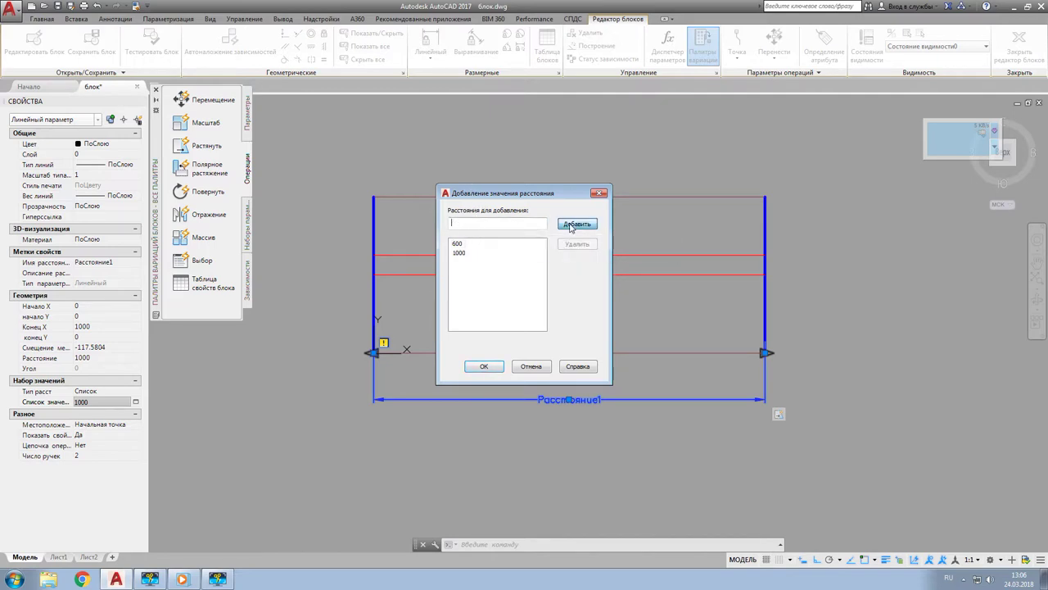
type("700")
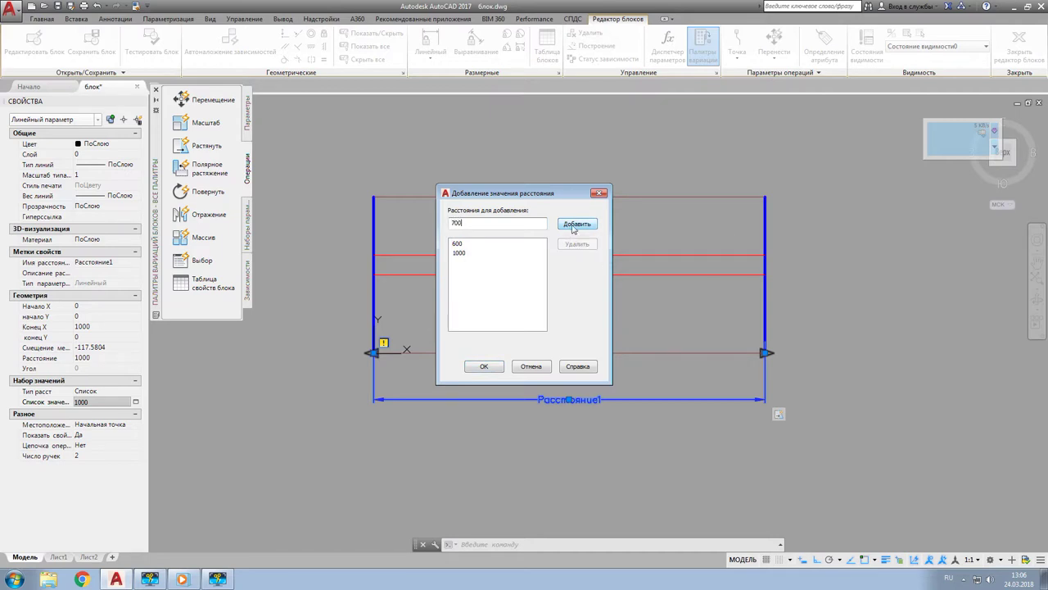
left_click(573, 226)
type("800")
left_click(574, 227)
left_click(484, 368)
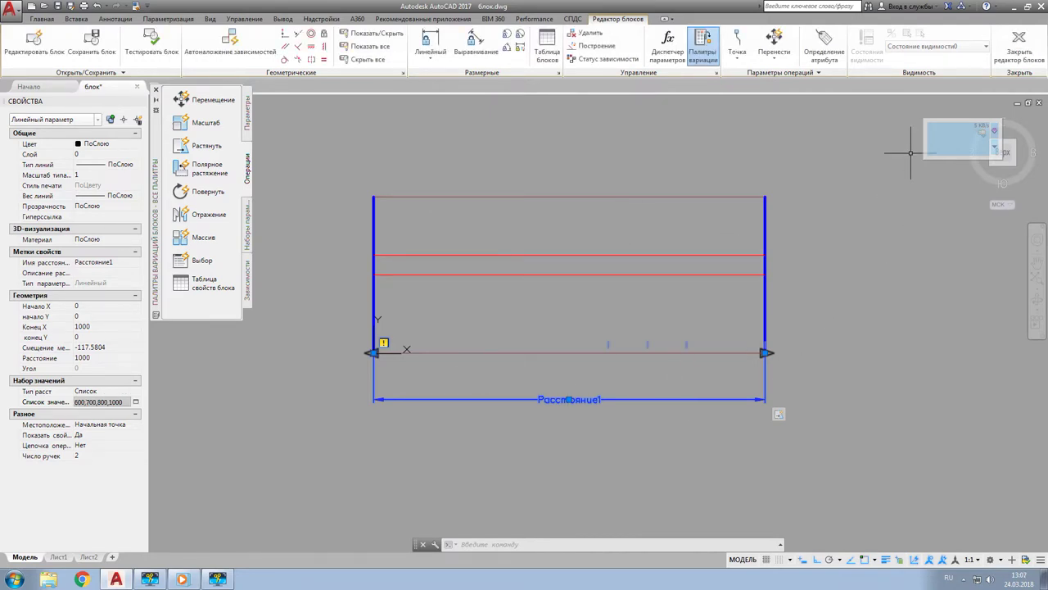
left_click(1020, 45)
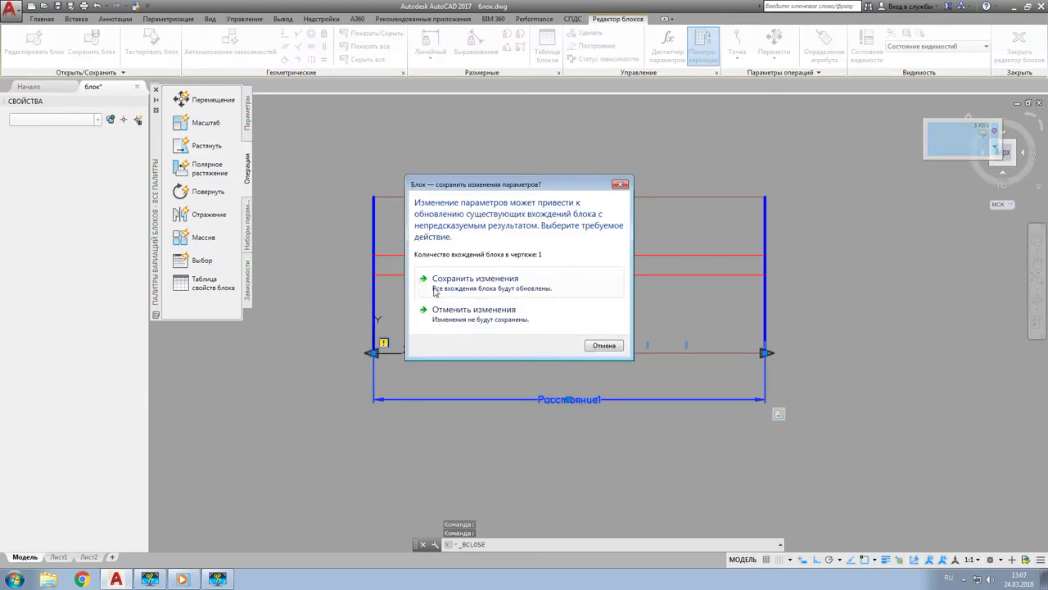
- Save the block changes and grip-stretch the window block to 600, then 700 wide
left_click(451, 285)
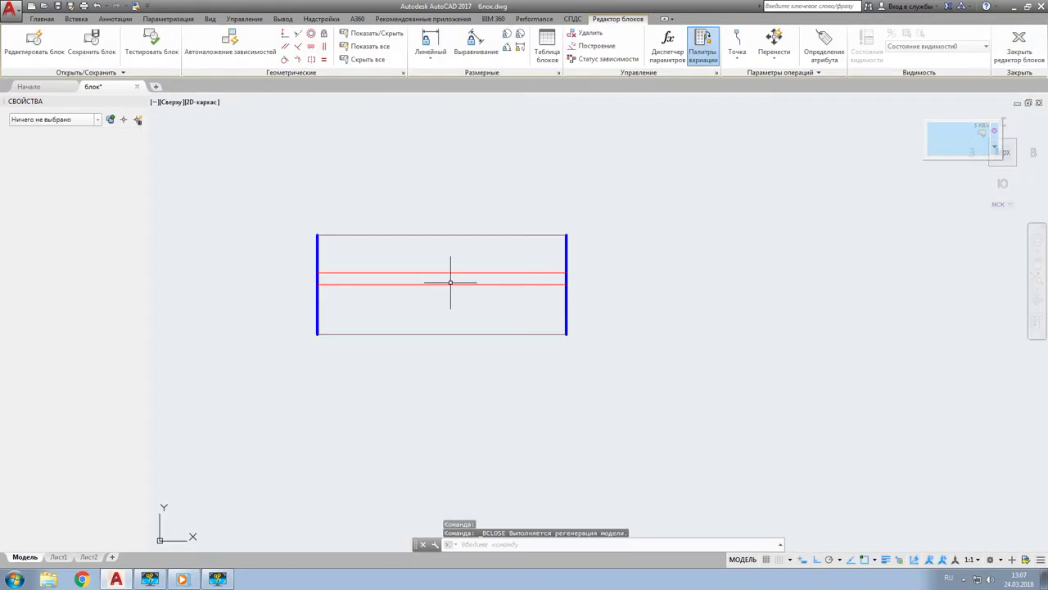
left_click(435, 334)
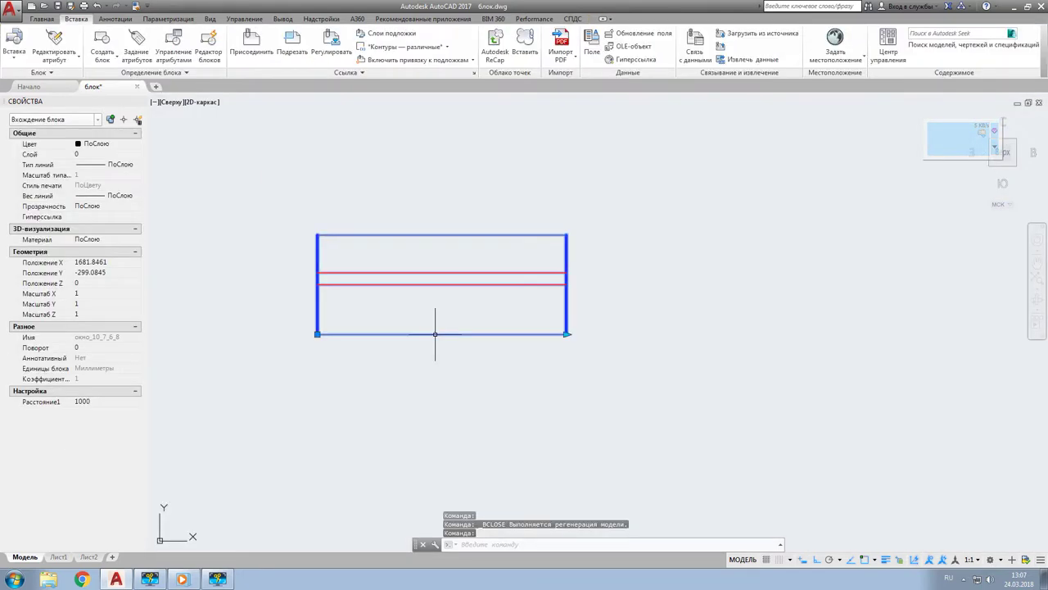
left_click(566, 335)
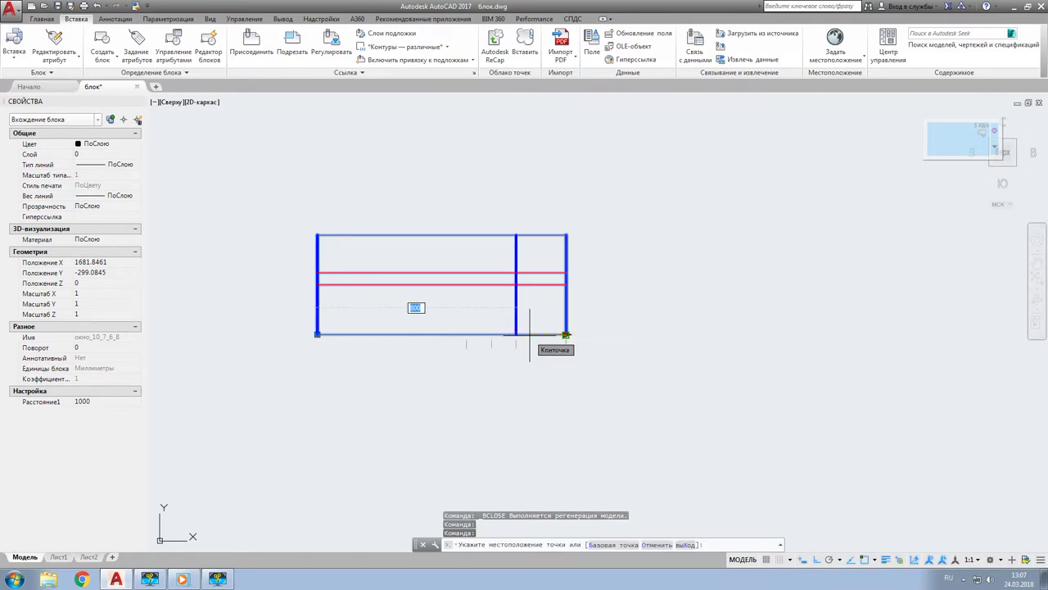
left_click(530, 334)
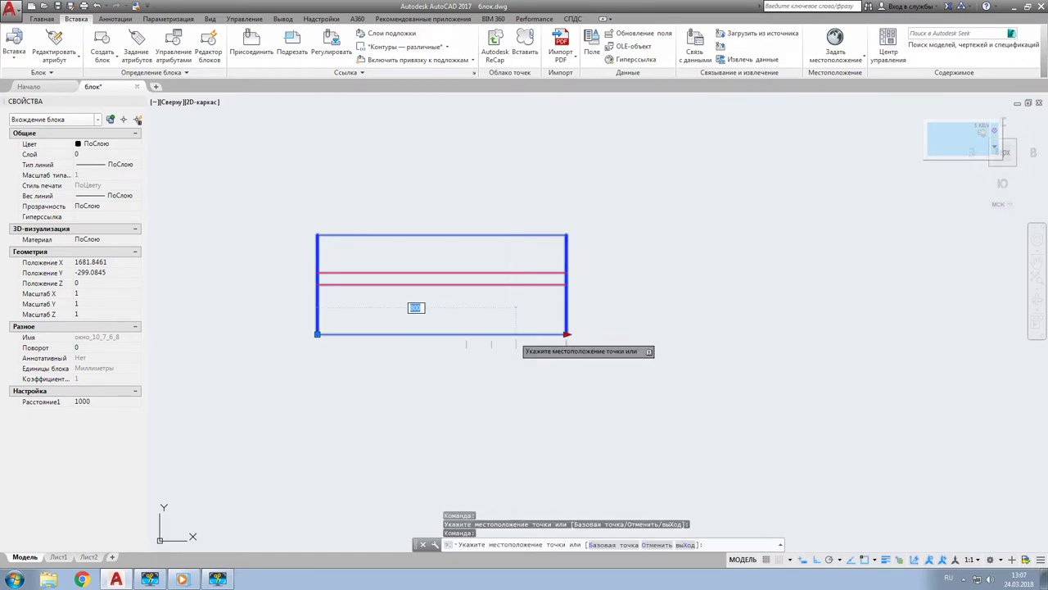
left_click(565, 334)
left_click(566, 334)
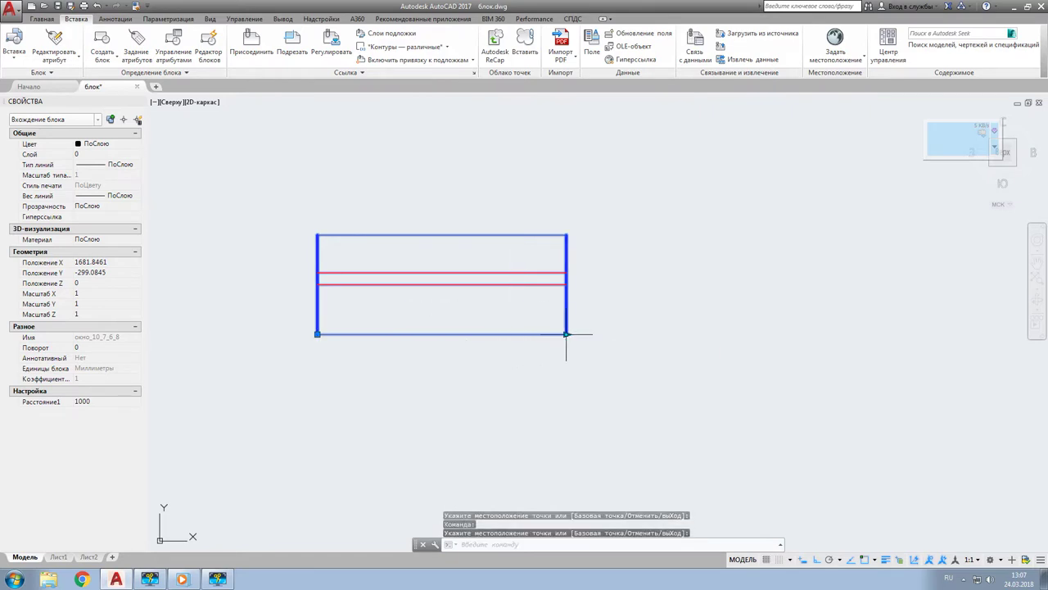
left_click(452, 335)
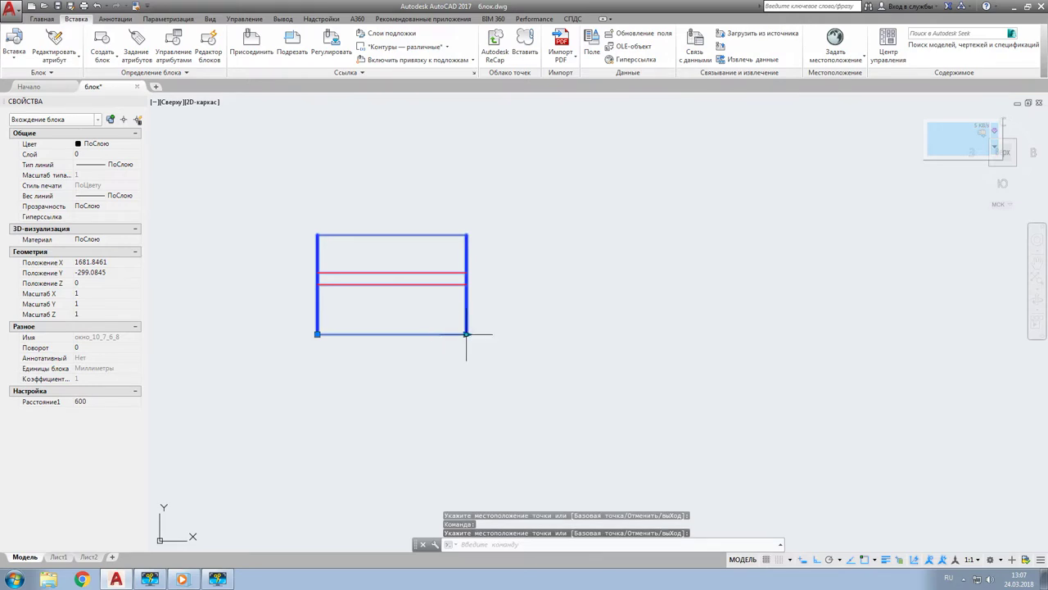
left_click(466, 335)
left_click(487, 345)
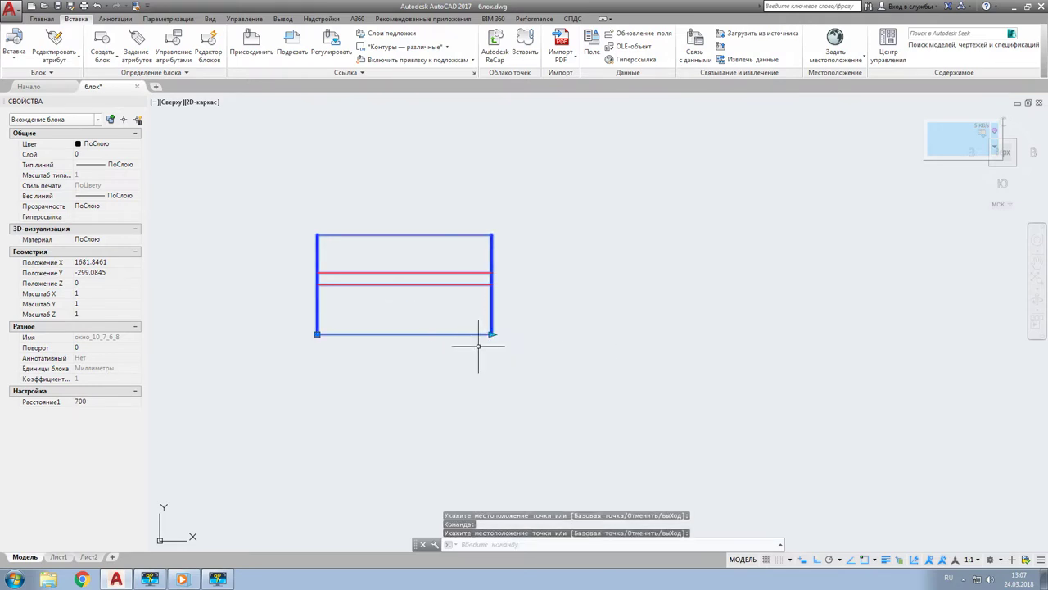
key("Escape")
- In Properties, set the window's Расстояние1 to 600, then to 800
left_click(445, 339)
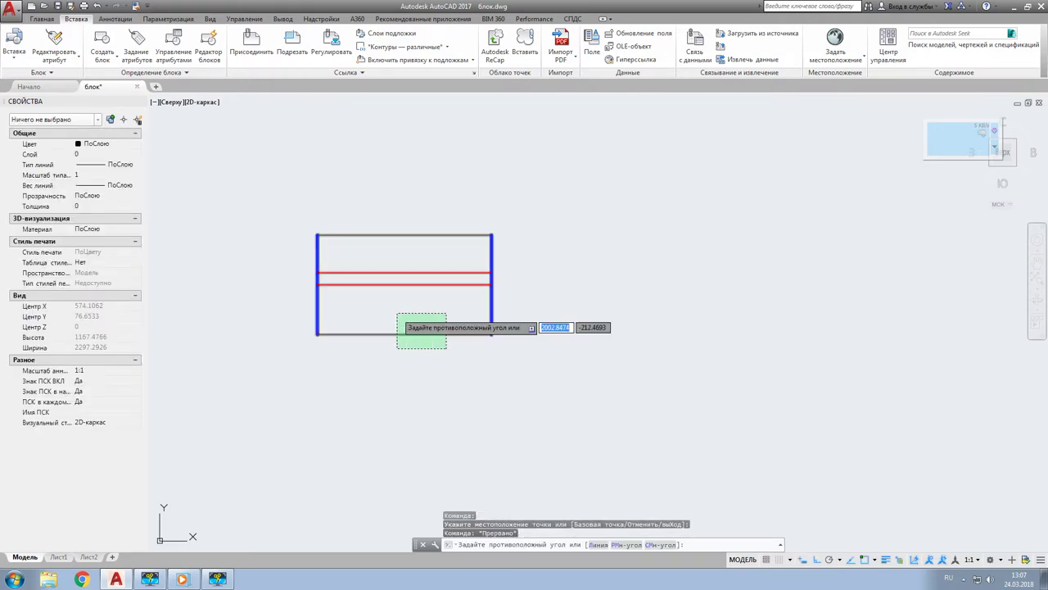
left_click(396, 312)
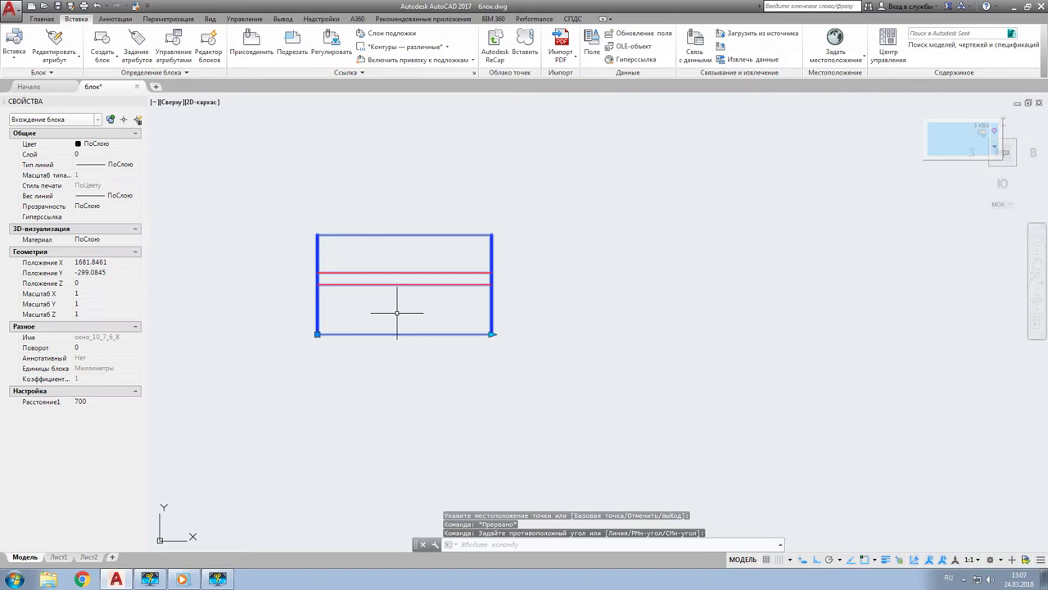
left_click(90, 403)
left_click(136, 402)
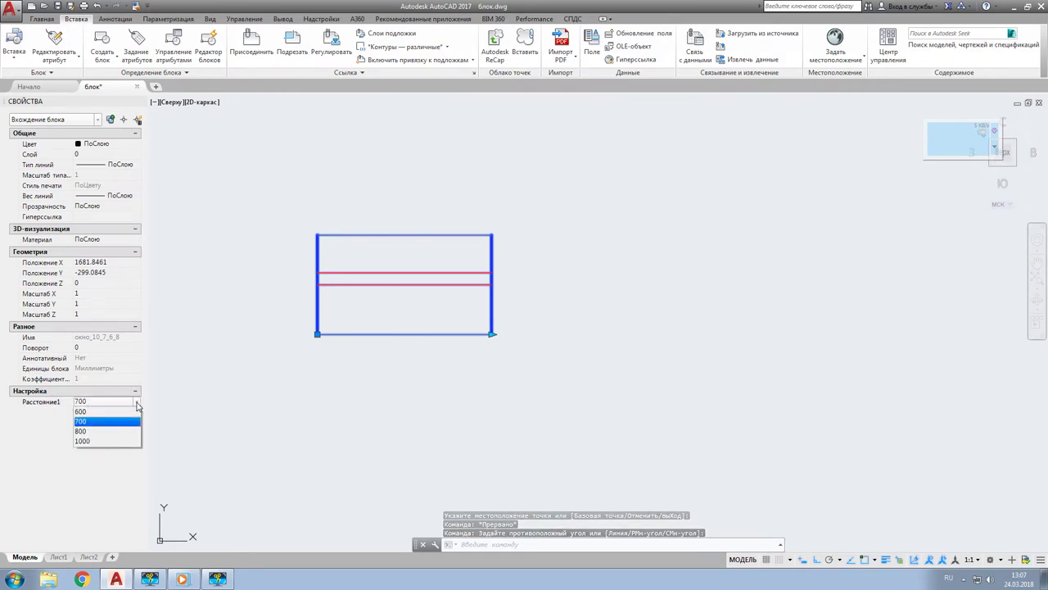
left_click(99, 412)
left_click(136, 401)
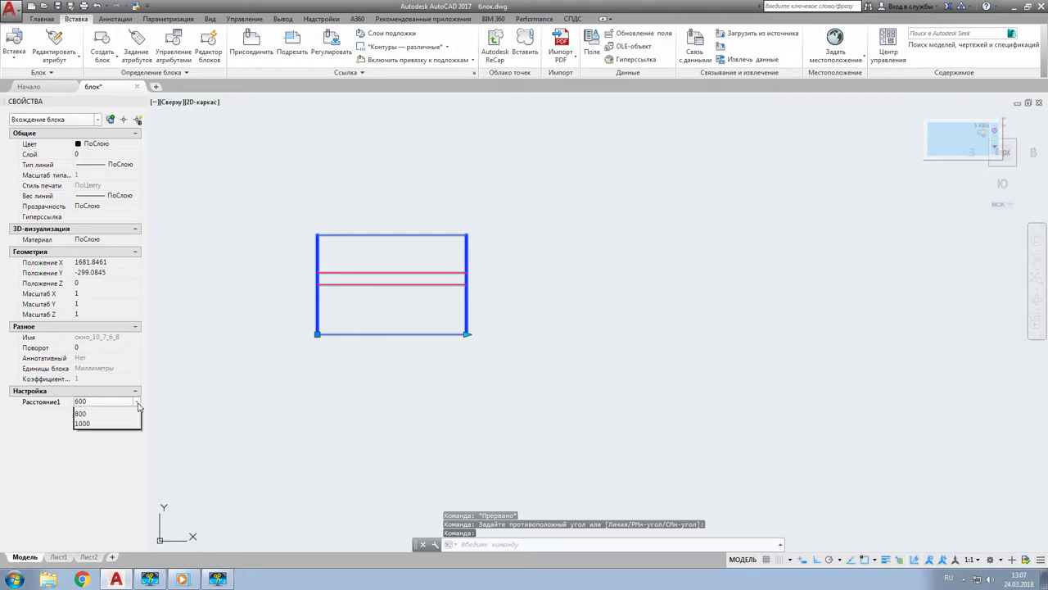
left_click(102, 432)
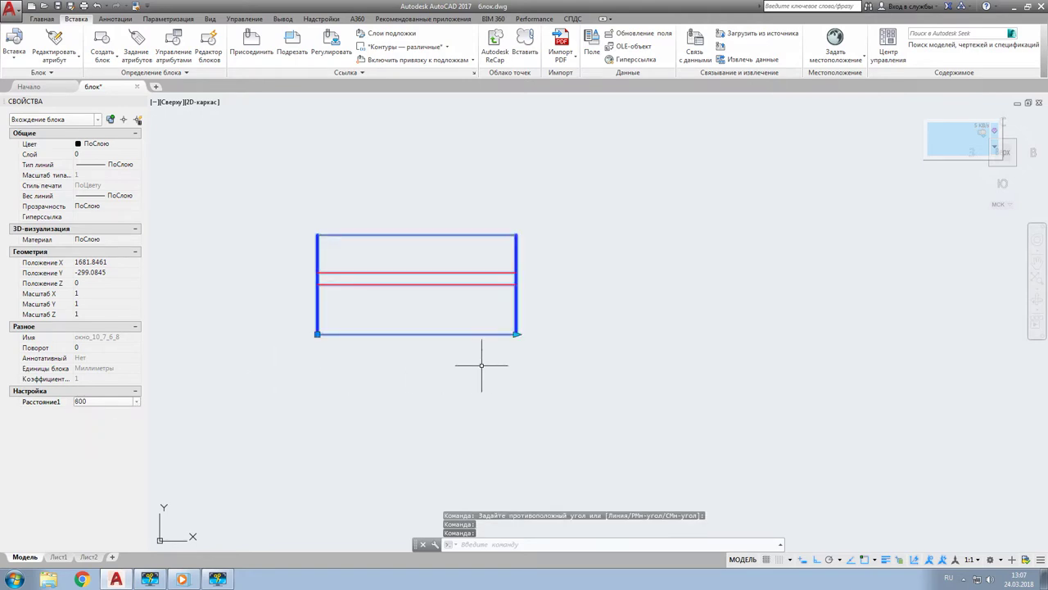
key("Escape")
key("Escape")
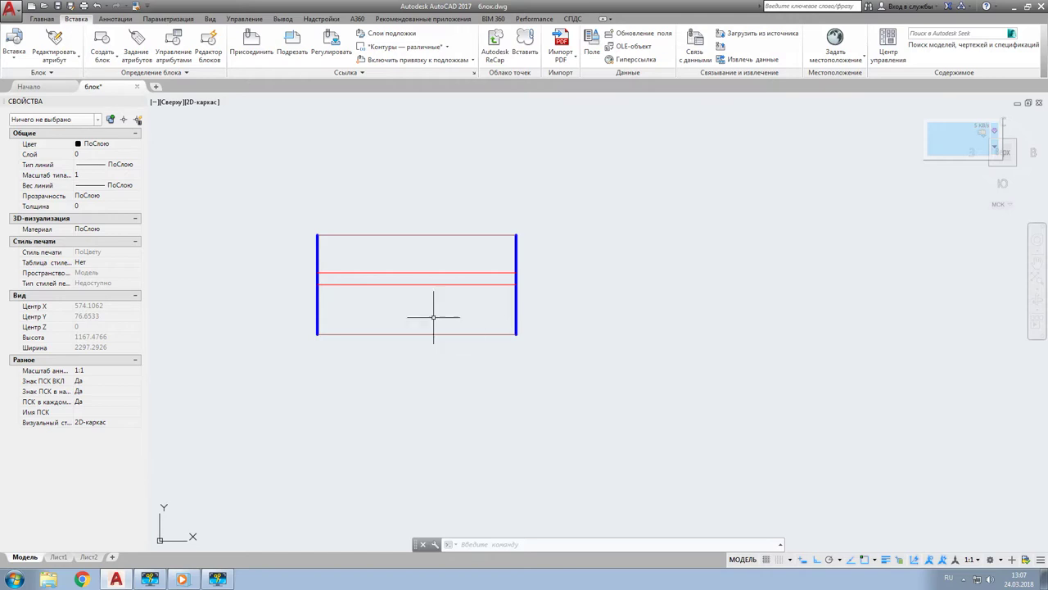
- Open Инструментальные палитры from the Вид tab and browse through Моделирование to the Зависимости palette
left_click(207, 20)
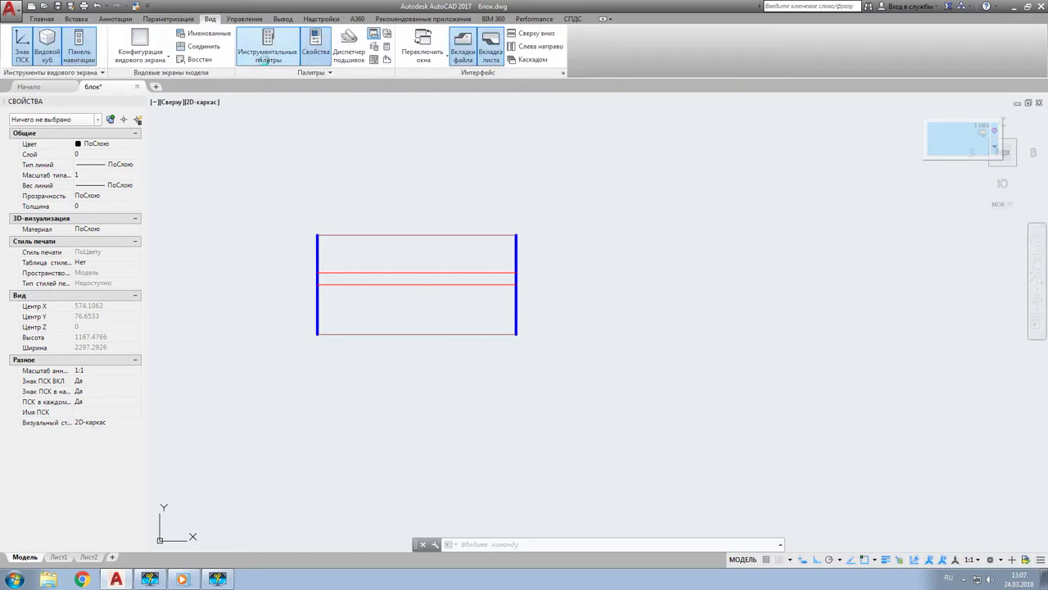
left_click(267, 51)
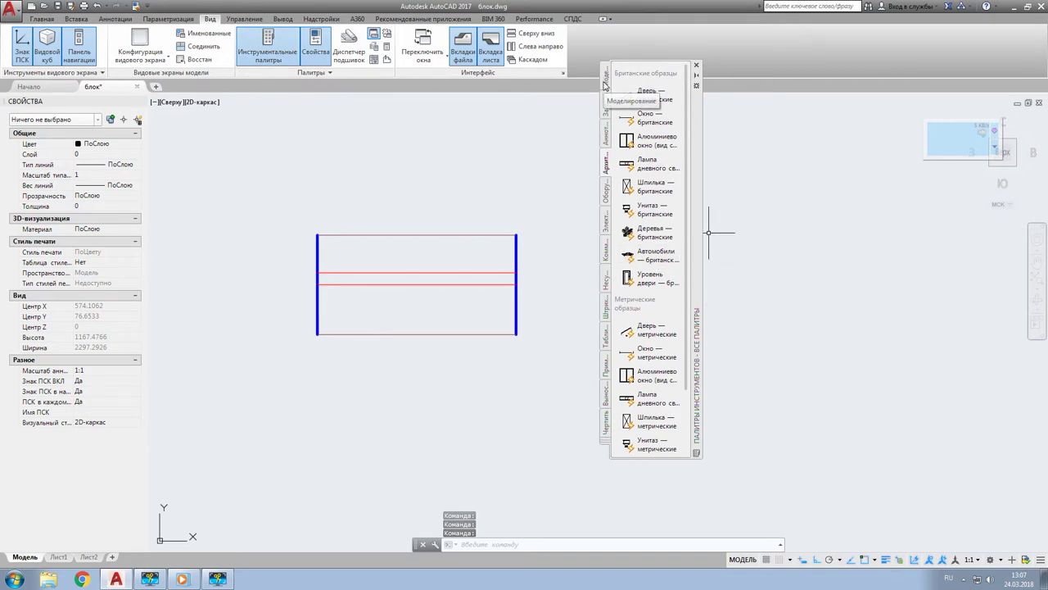
left_click(605, 81)
left_click(605, 106)
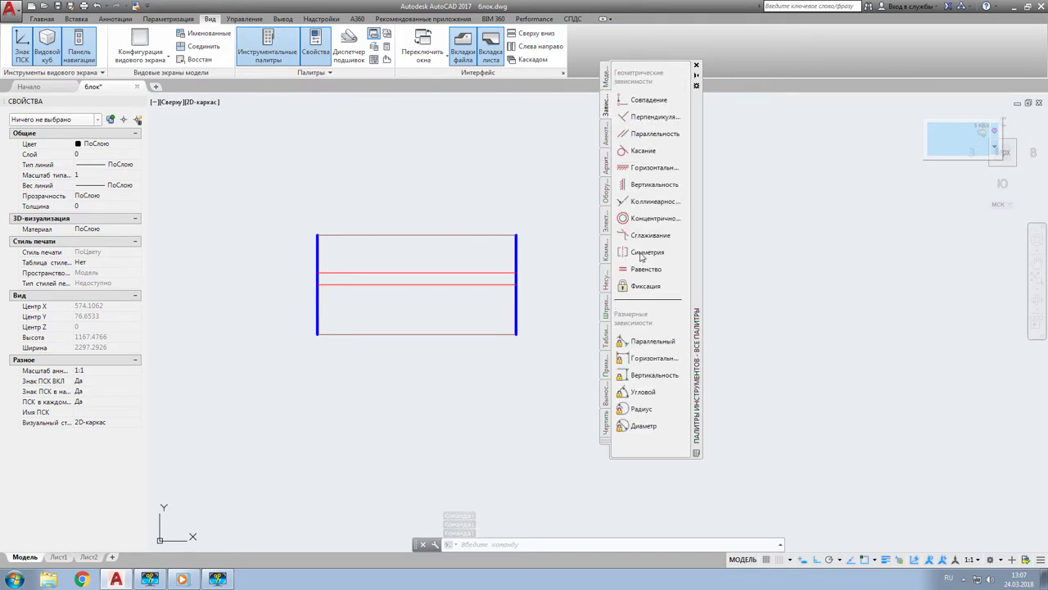
- Insert the Дверь — метрические block from the Архитектура palette below the window outline
left_click(606, 171)
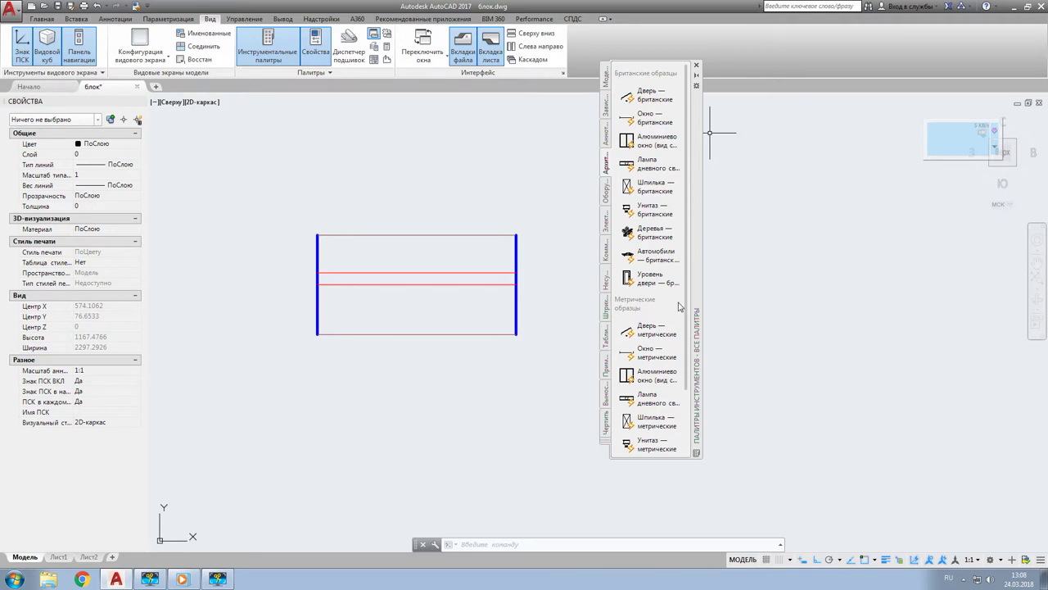
left_click(649, 333)
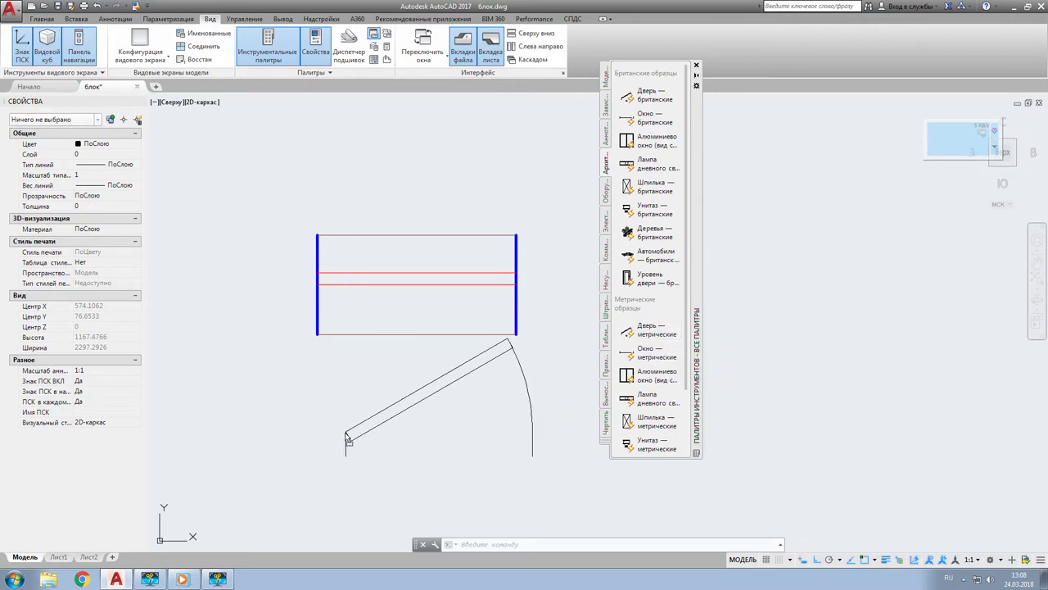
left_click(319, 455)
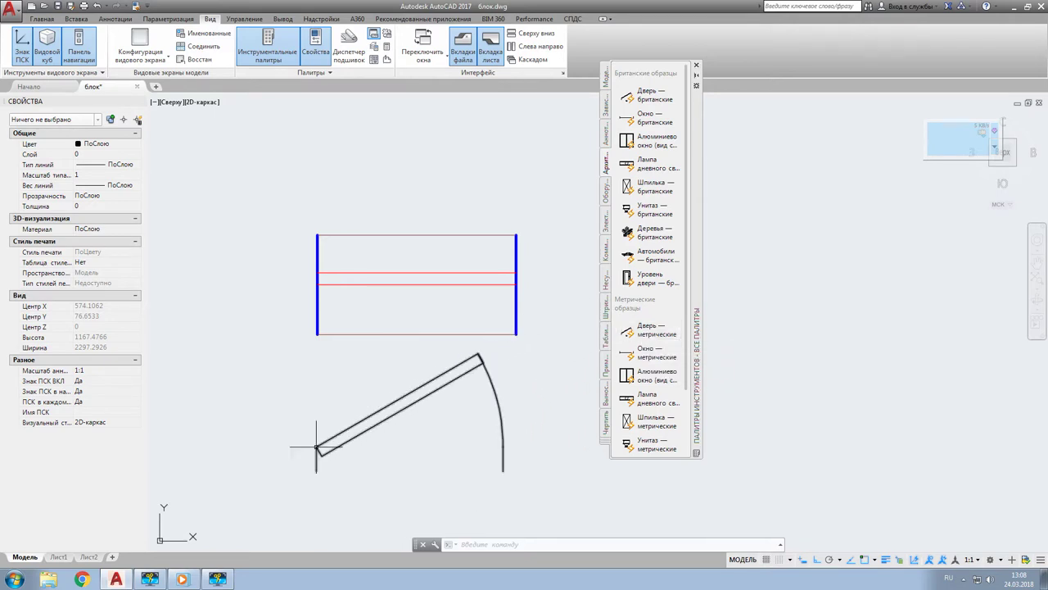
scroll(372, 337, "down", 2)
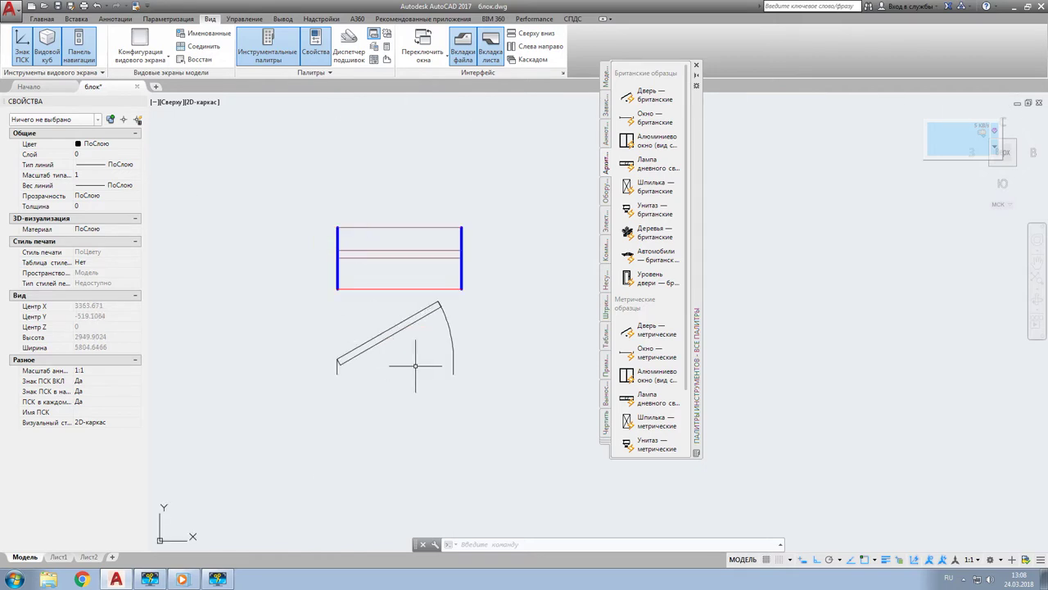
scroll(415, 365, "up", 2)
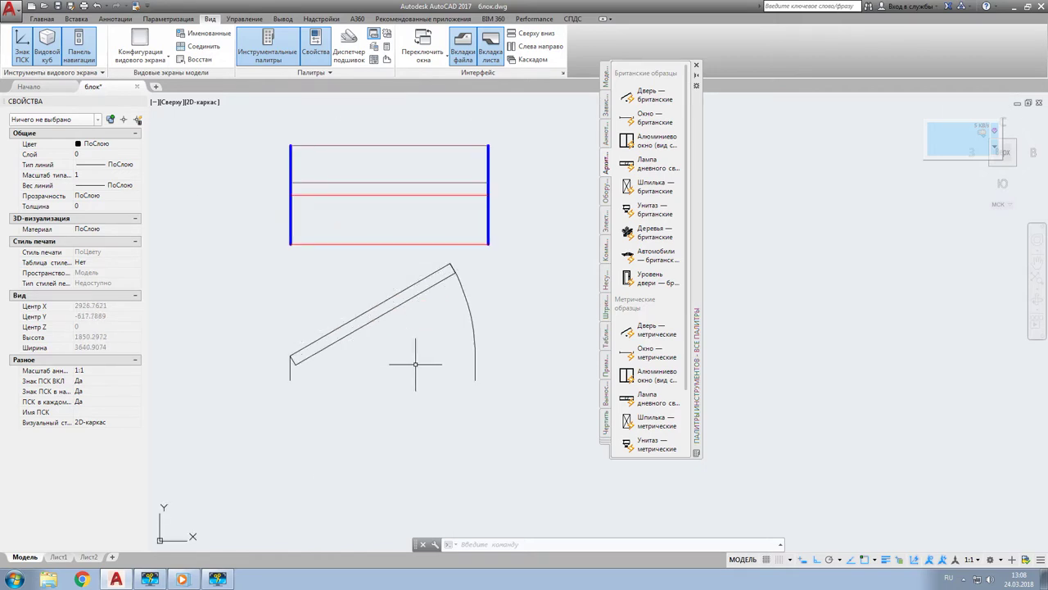
left_click(697, 65)
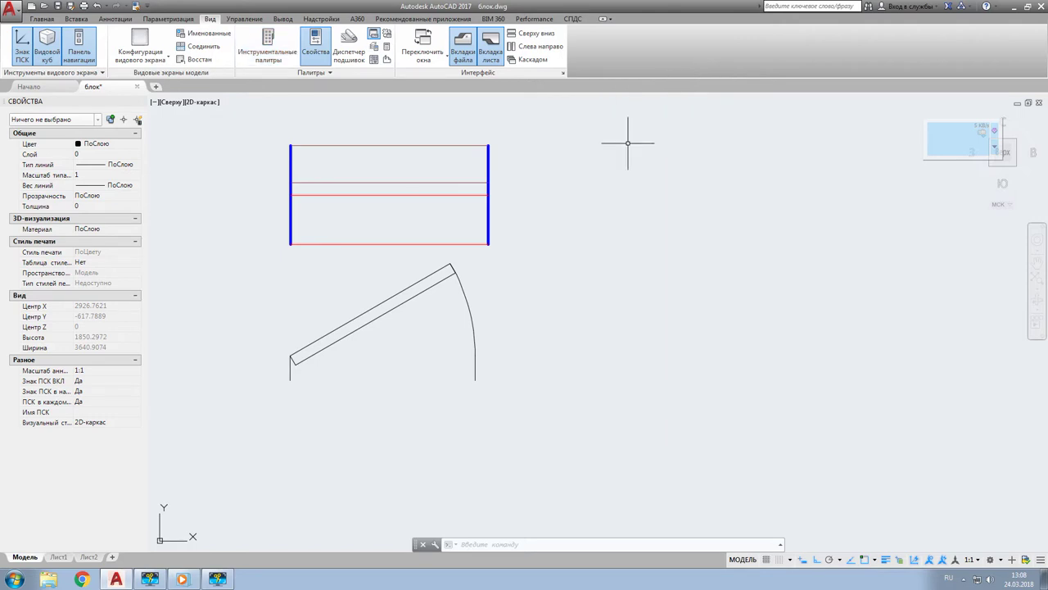
left_click(336, 340)
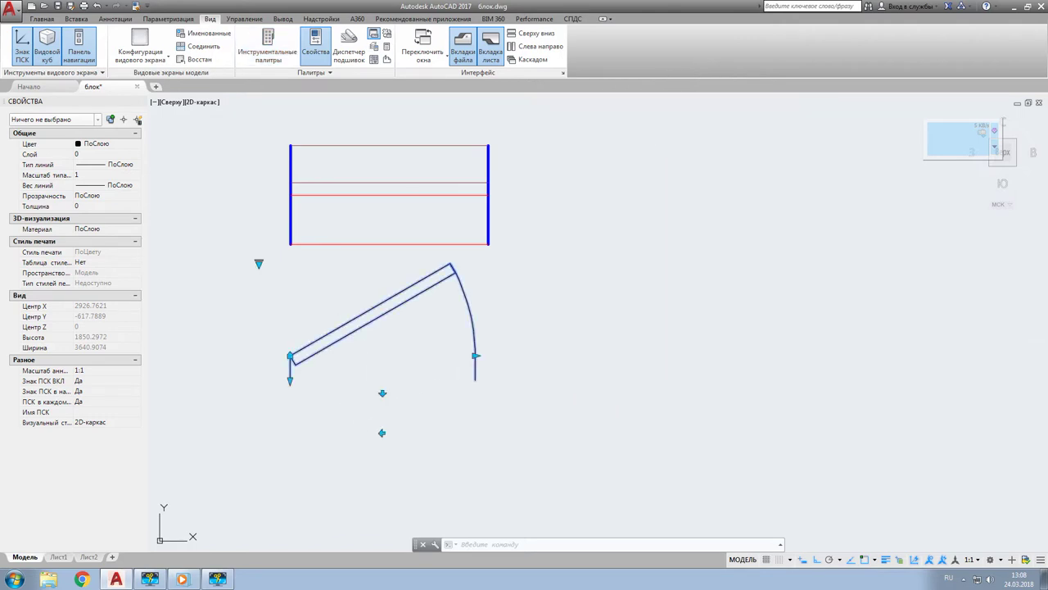
left_click(475, 355)
left_click(511, 355)
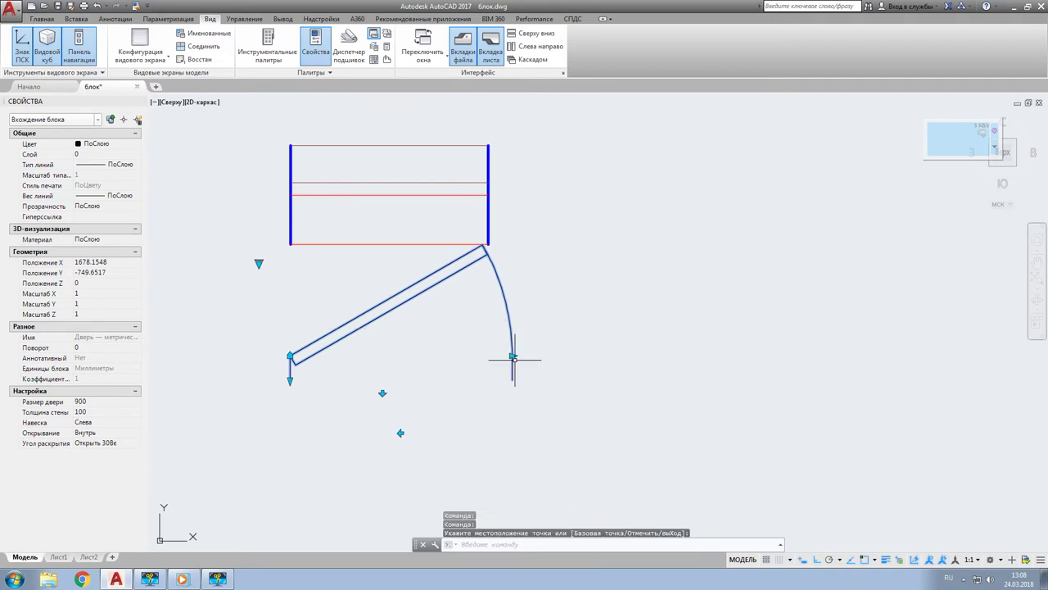
left_click(106, 403)
left_click(136, 402)
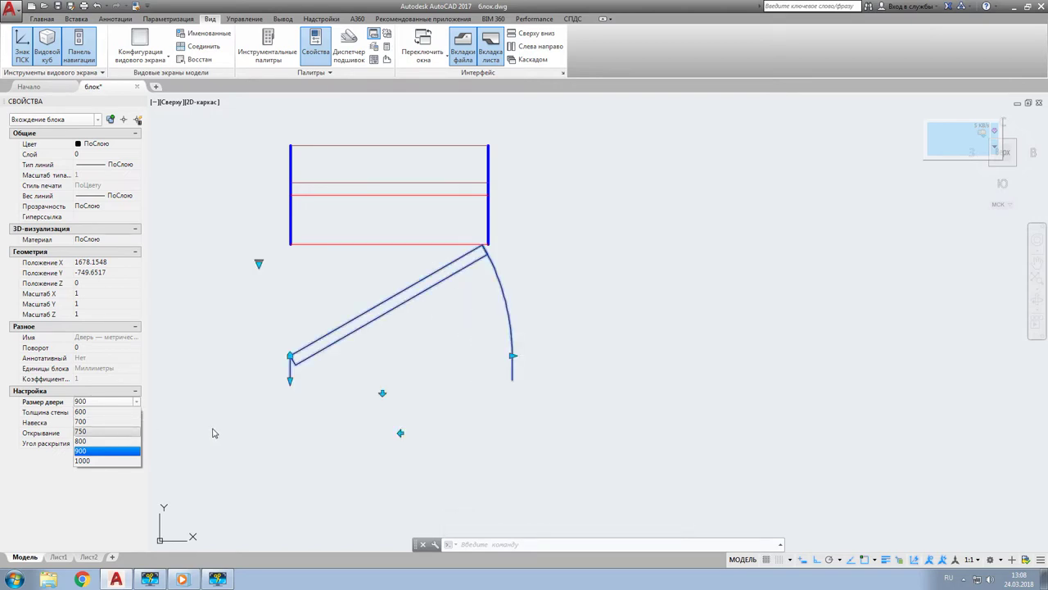
left_click(297, 402)
key("Escape")
key("Escape")
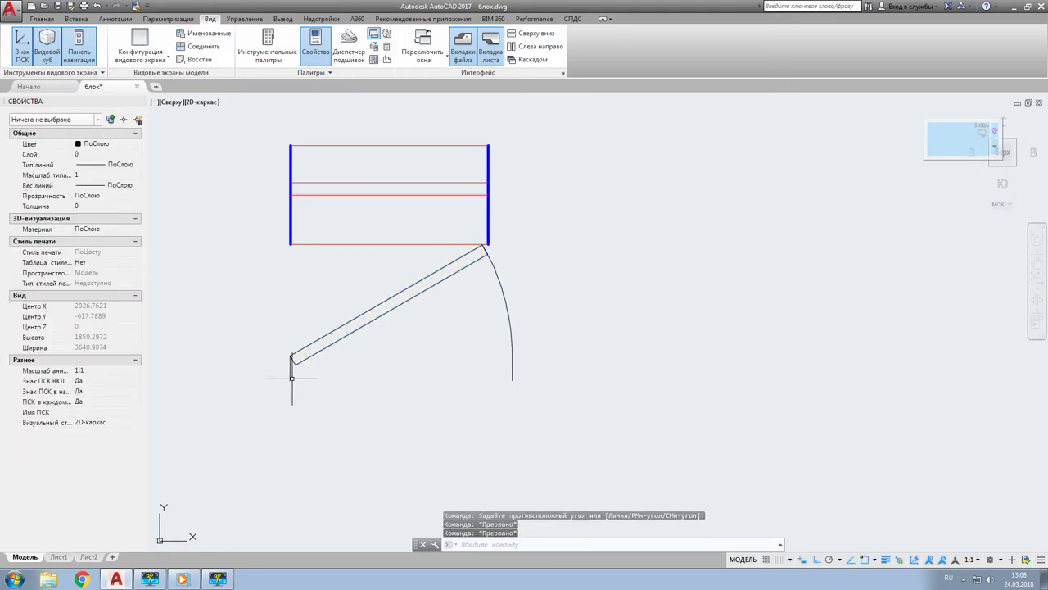
left_click(296, 388)
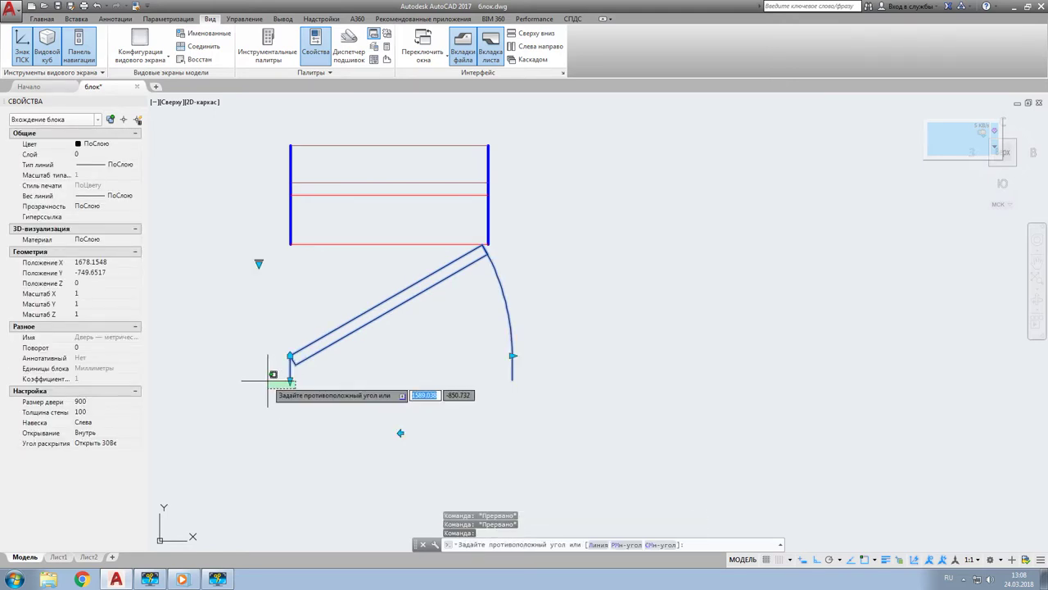
left_click(115, 413)
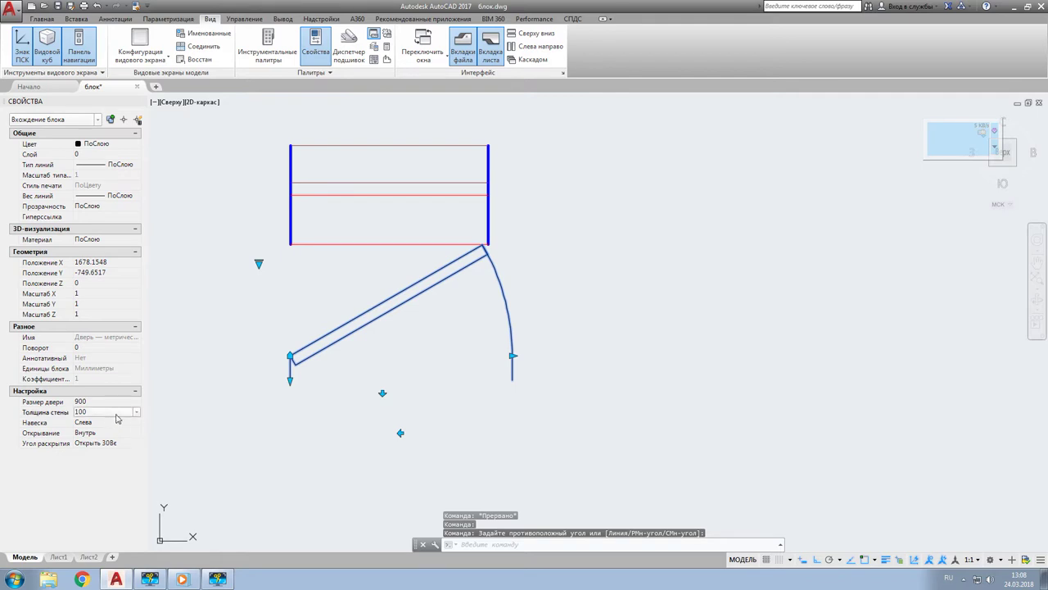
left_click(137, 413)
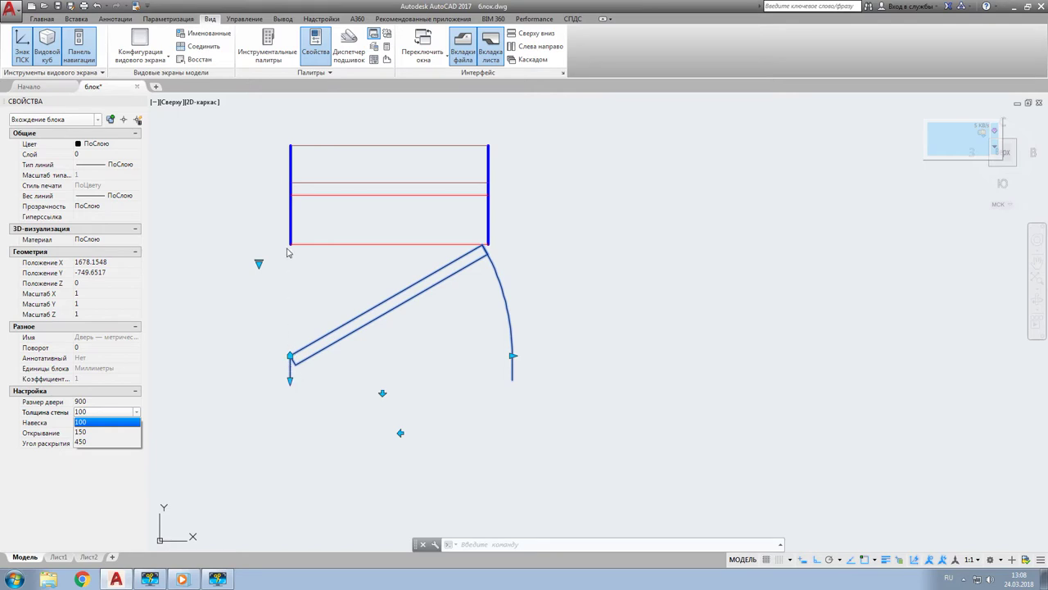
left_click(264, 309)
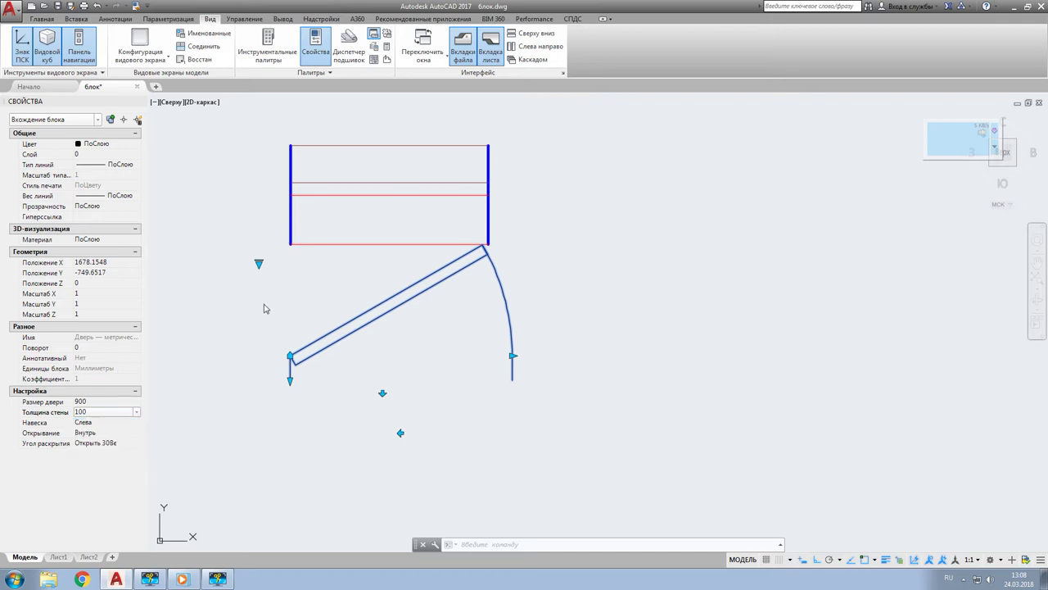
key("Escape")
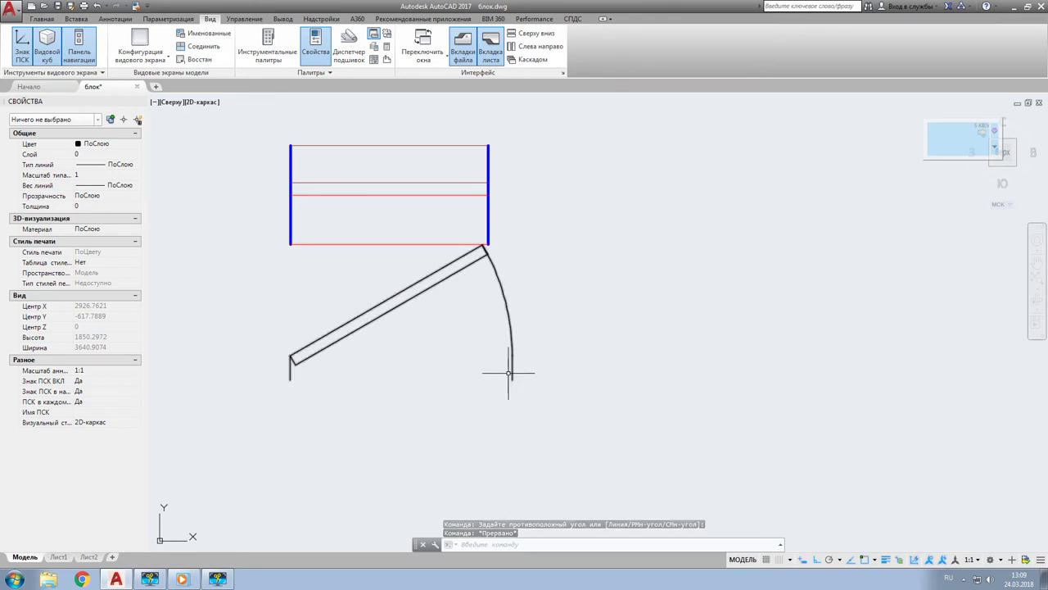
- Swing the door open to Открыть 90в with its lookup grip, passing through Открыть 60в
left_click(373, 321)
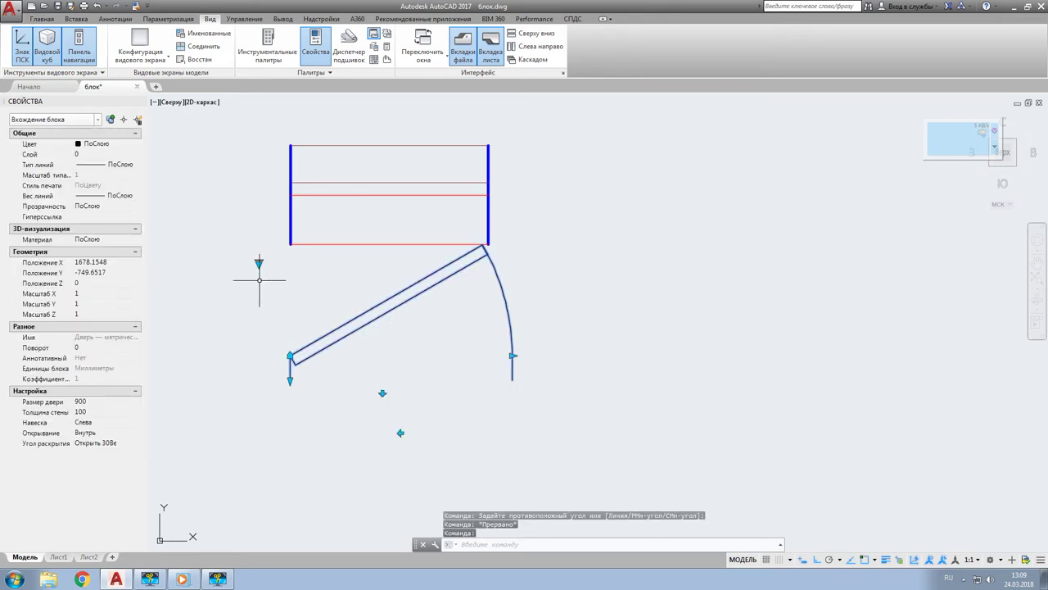
left_click(259, 263)
left_click(285, 298)
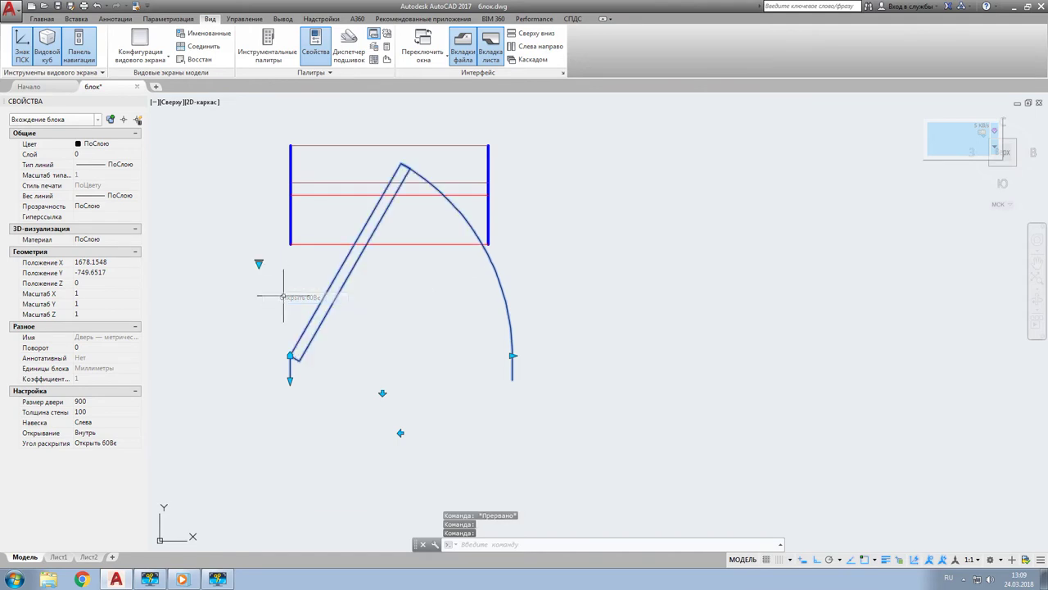
left_click(259, 264)
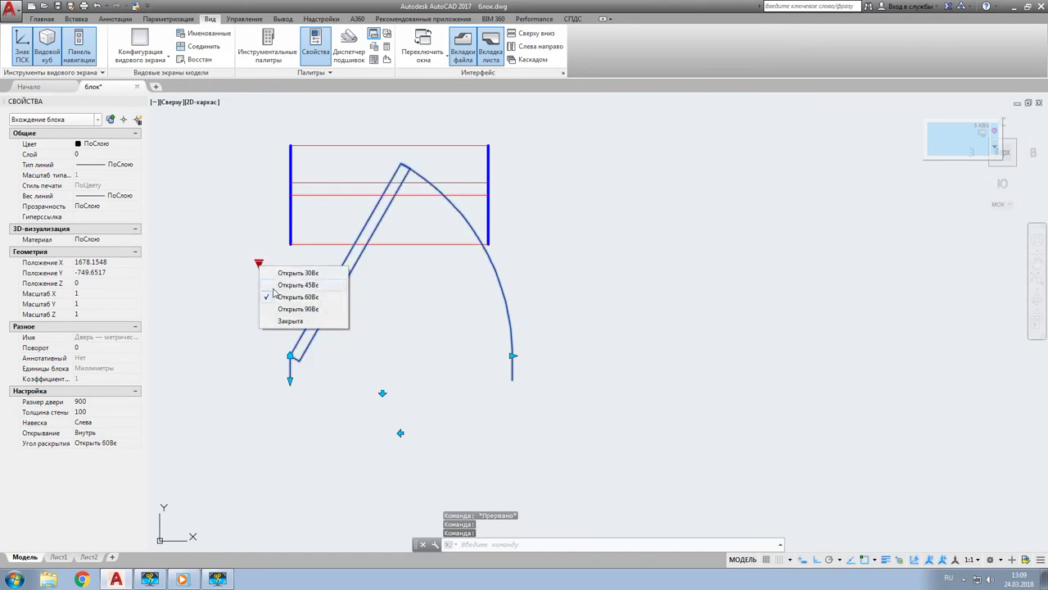
left_click(284, 309)
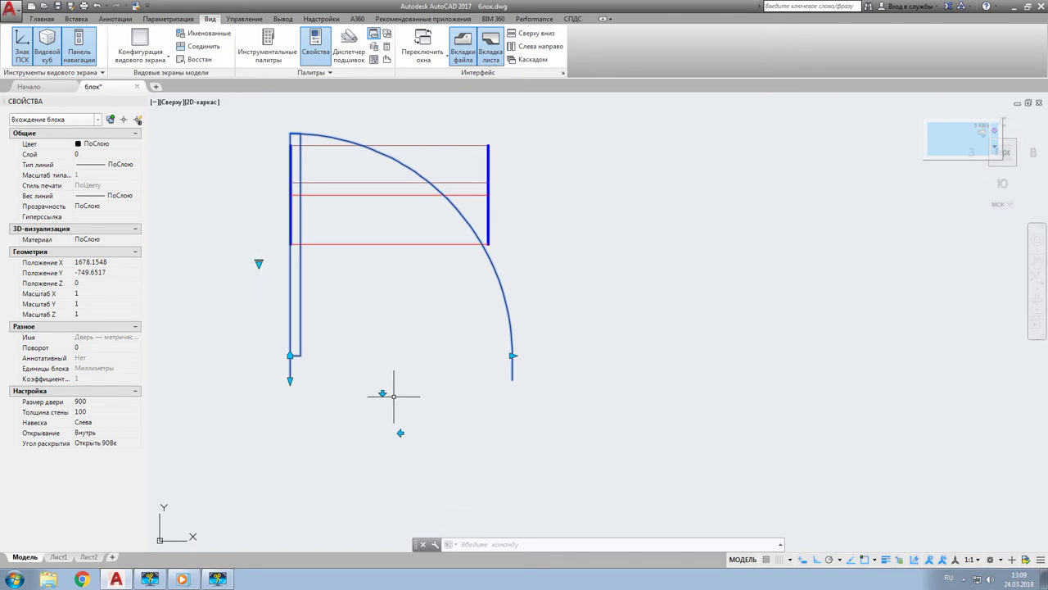
- Flip the door's Навеска to hinge on the right and its Открывание to open outward
left_click(382, 393)
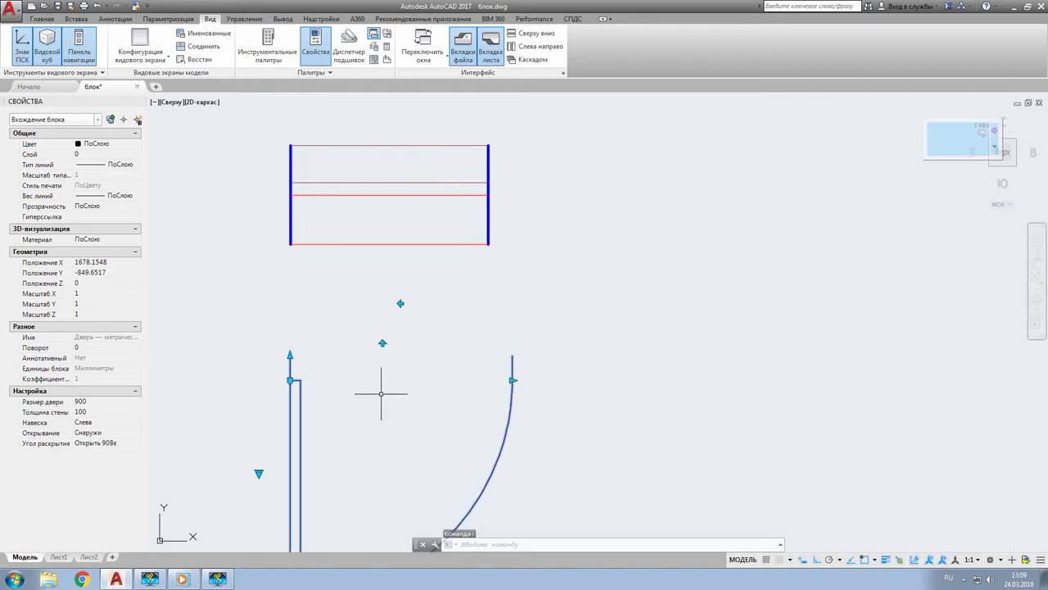
left_click(383, 343)
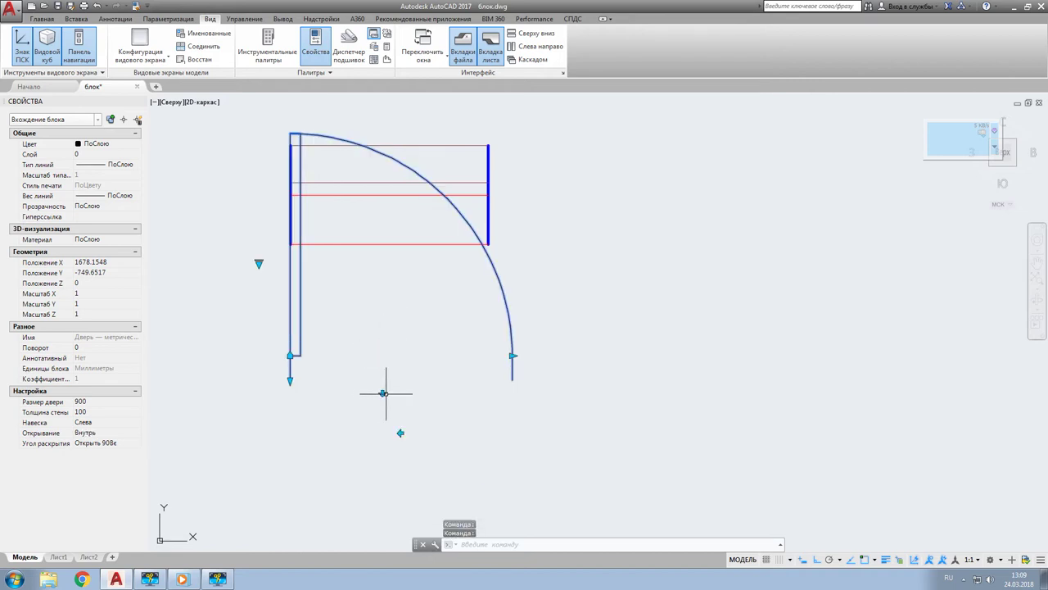
left_click(401, 432)
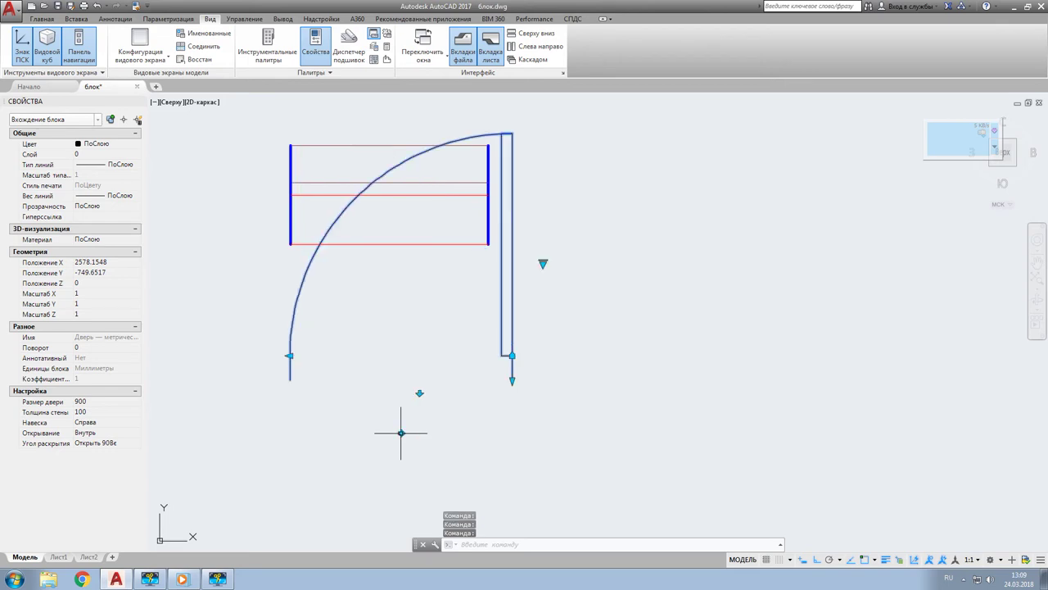
left_click(418, 393)
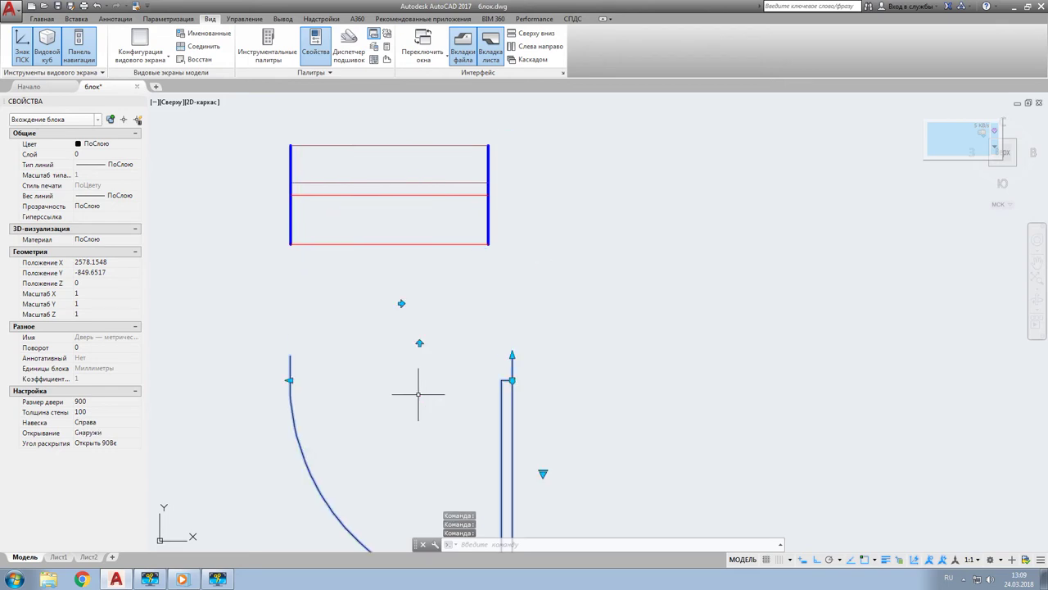
key("Escape")
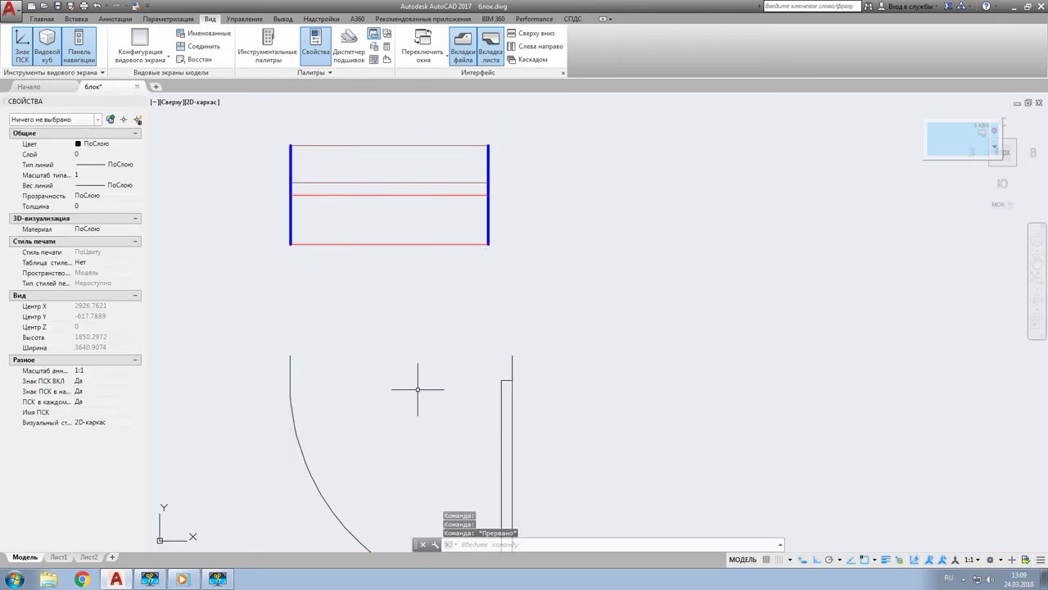
key("Escape")
- Close the Tool Palettes and zoom in on the window block
left_click(268, 45)
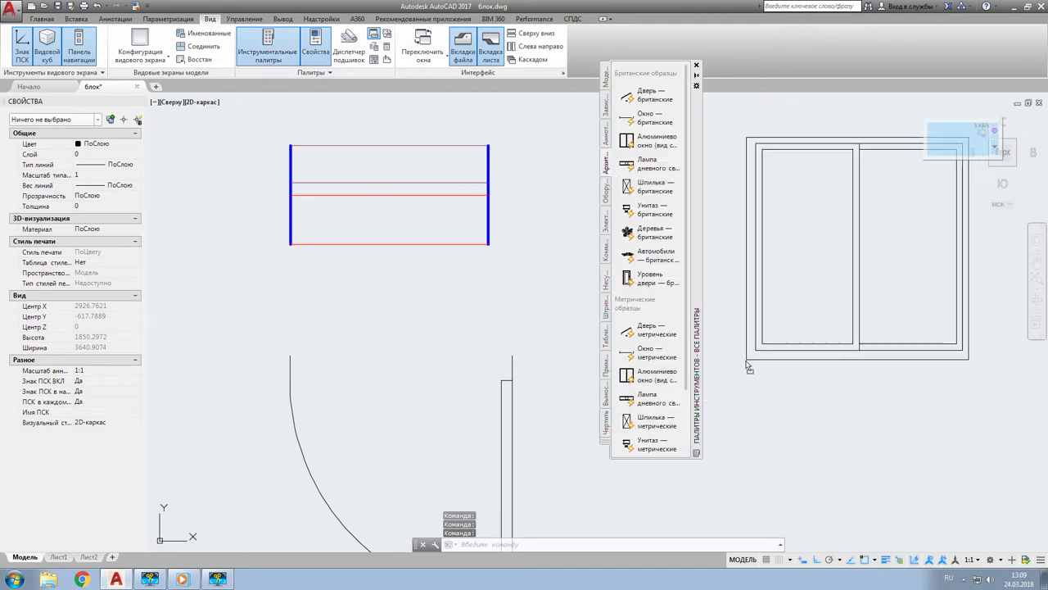
left_click(697, 65)
scroll(274, 276, "down", 3)
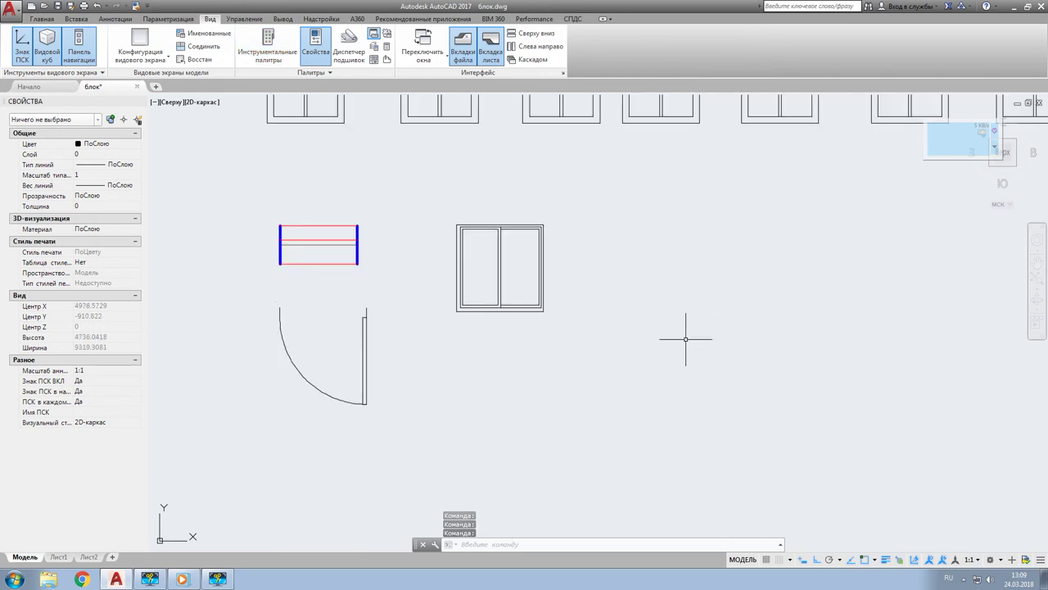
scroll(518, 268, "up", 4)
- Stretch the window's width grip to 1500 and lower its top grip to 300 height
left_click(515, 333)
left_click(579, 376)
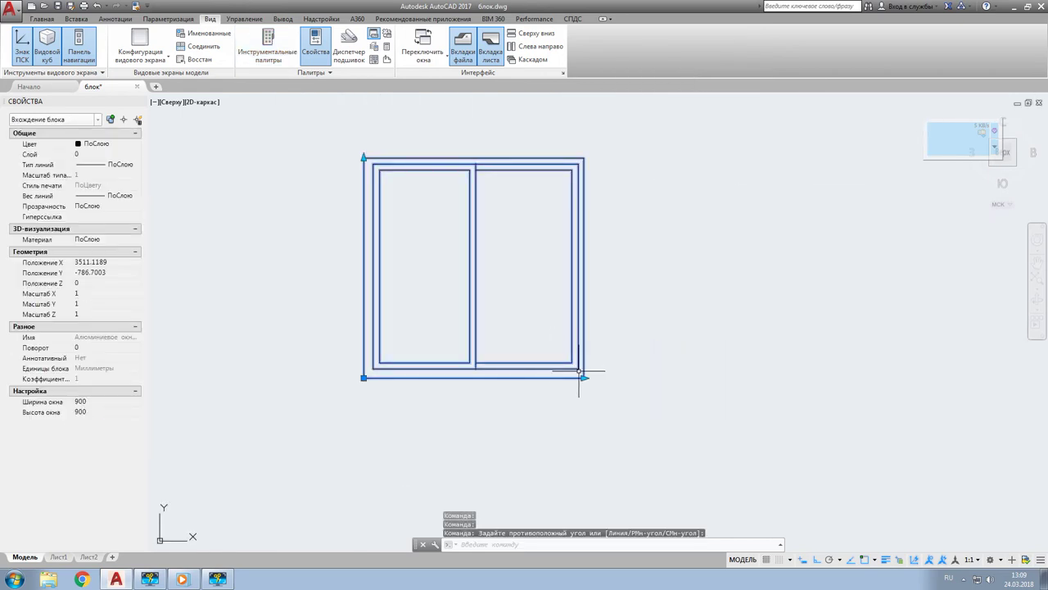
left_click(581, 377)
left_click(731, 379)
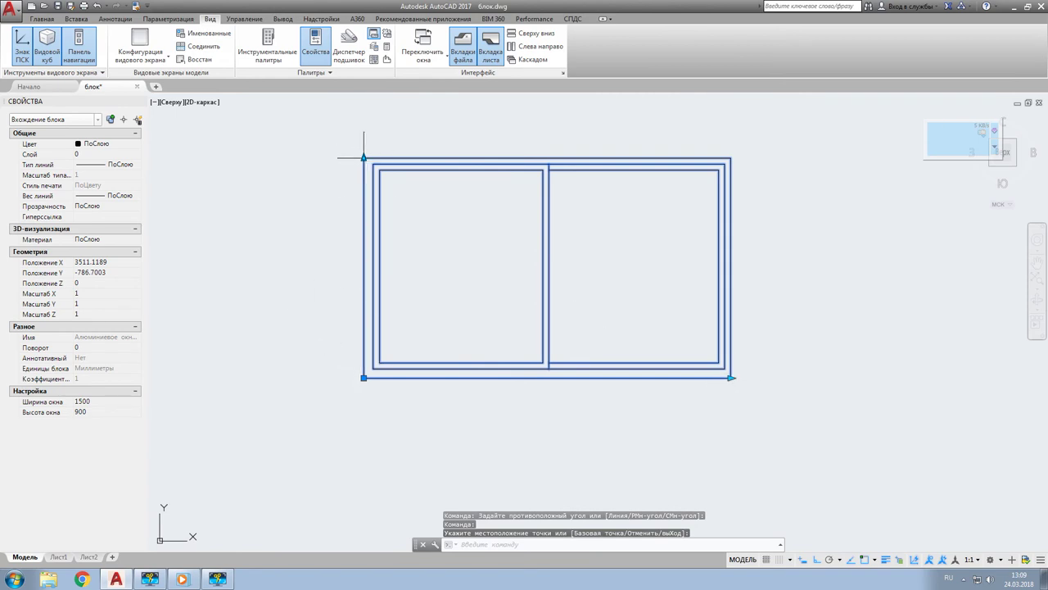
left_click(363, 274)
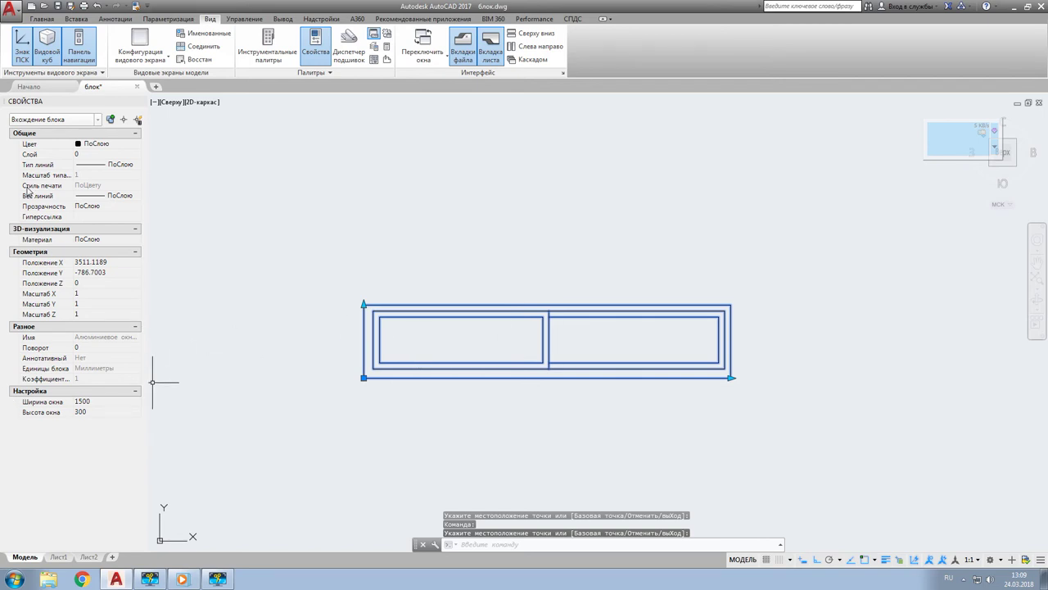
scroll(614, 230, "down", 4)
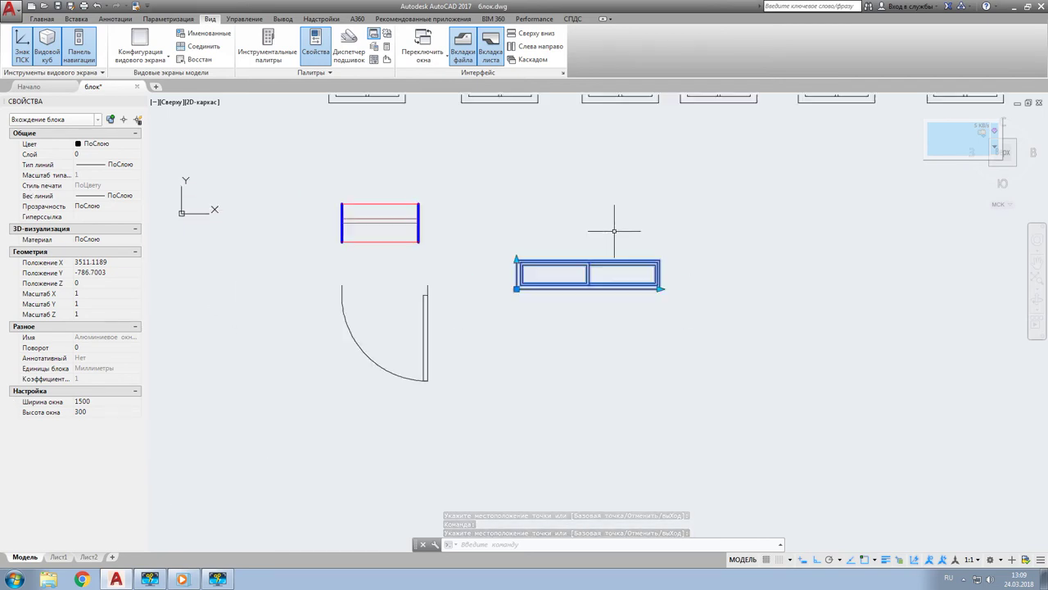
scroll(614, 230, "down", 2)
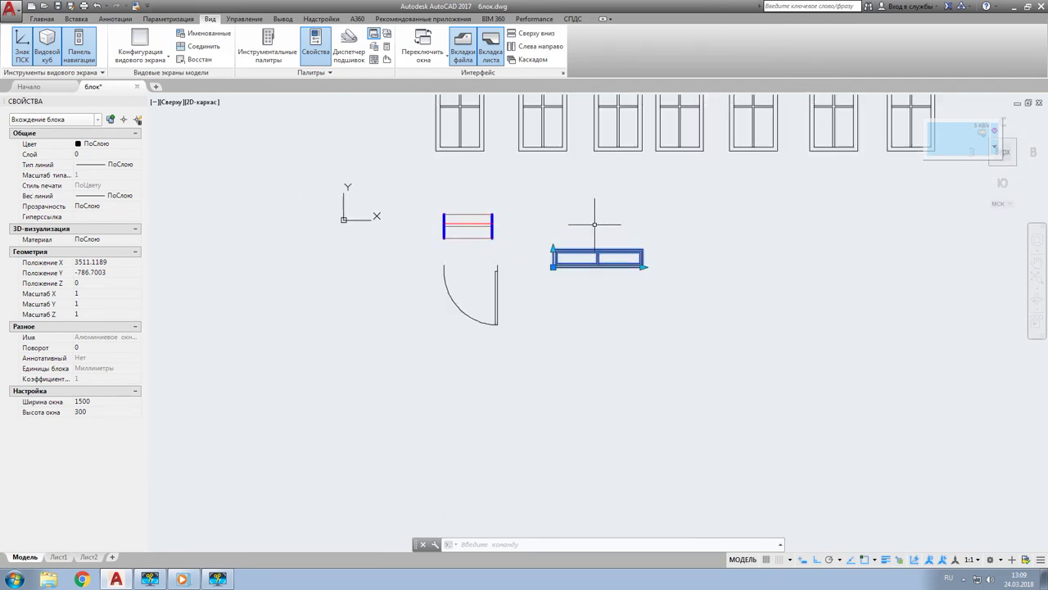
scroll(595, 224, "up", 2)
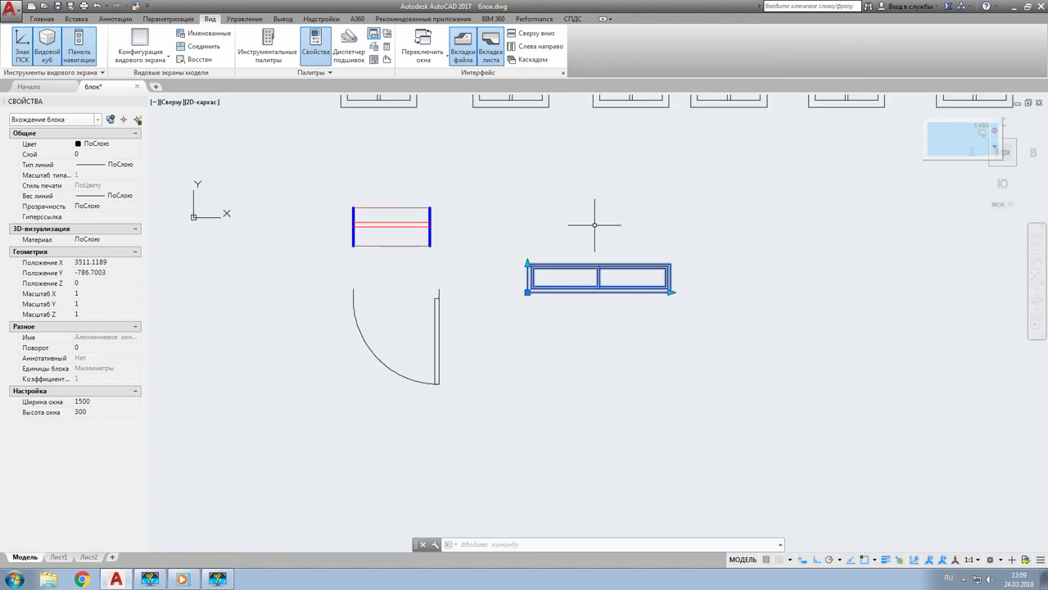
- Try window sizes of 750 and 1350 with the stretch grips, finishing at Ширина окна 1500, Высота окна 1200
left_click(671, 292)
left_click(597, 291)
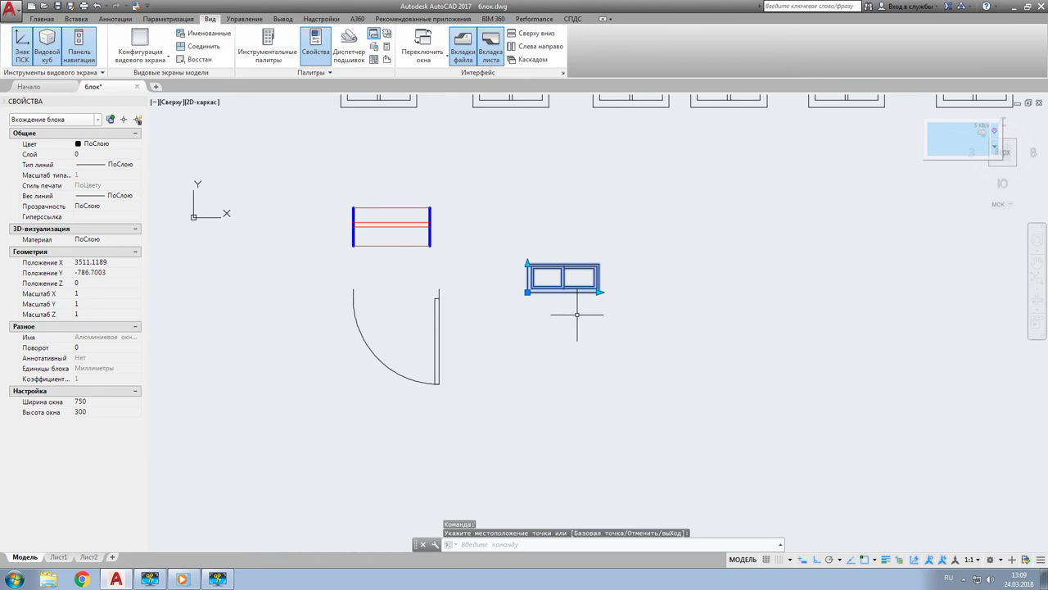
left_click(528, 264)
left_click(522, 218)
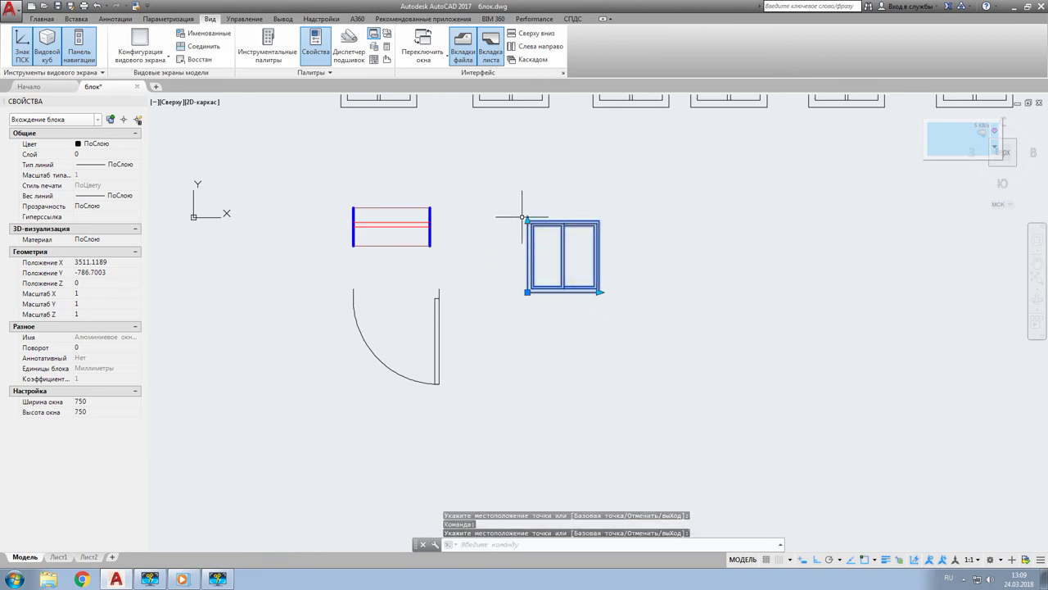
left_click(598, 292)
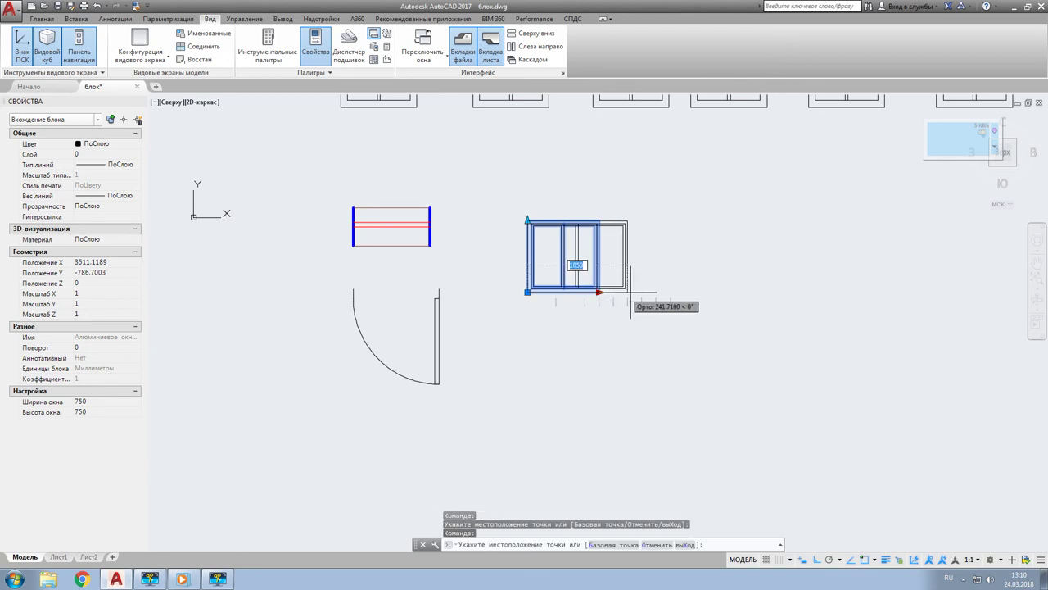
left_click(657, 291)
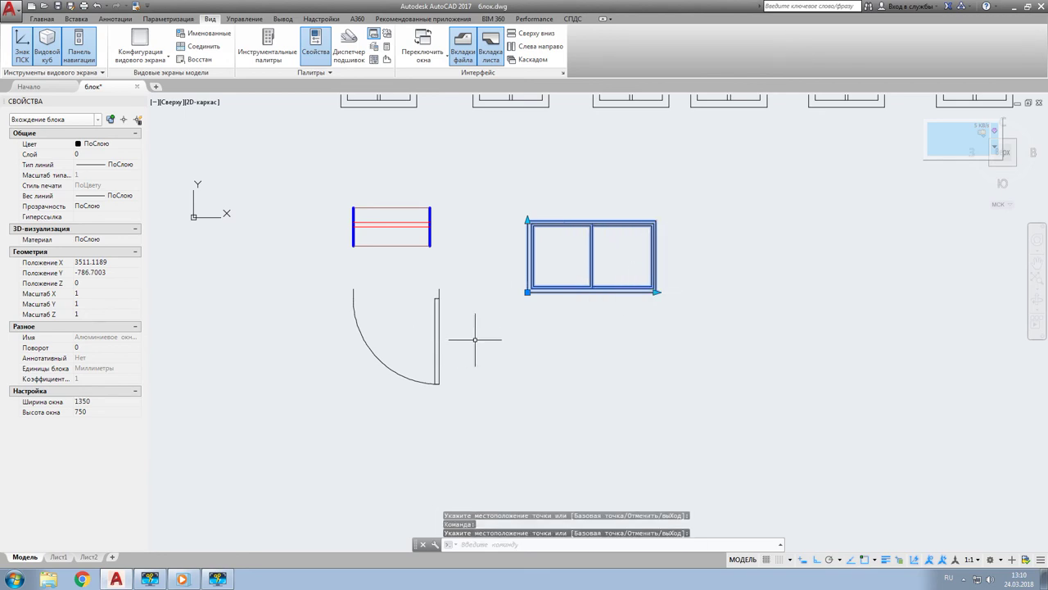
left_click(655, 291)
left_click(601, 298)
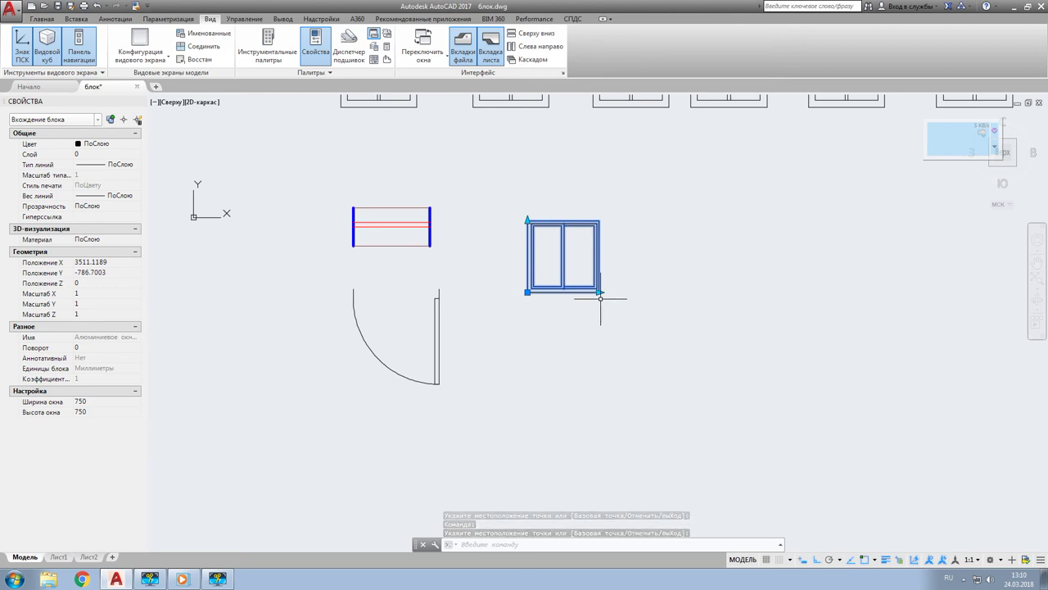
left_click(528, 220)
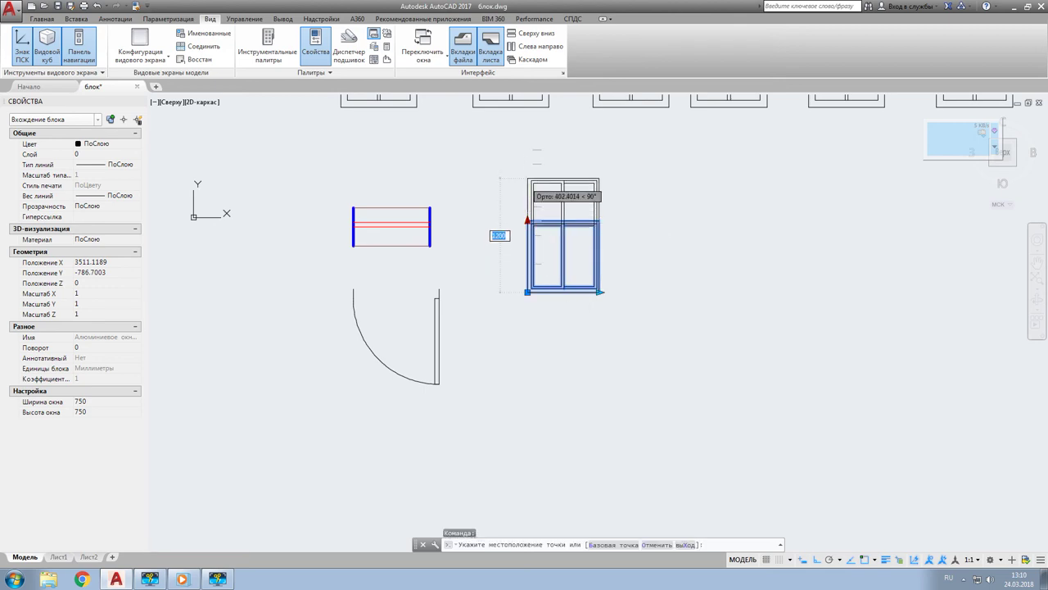
left_click(528, 176)
left_click(600, 291)
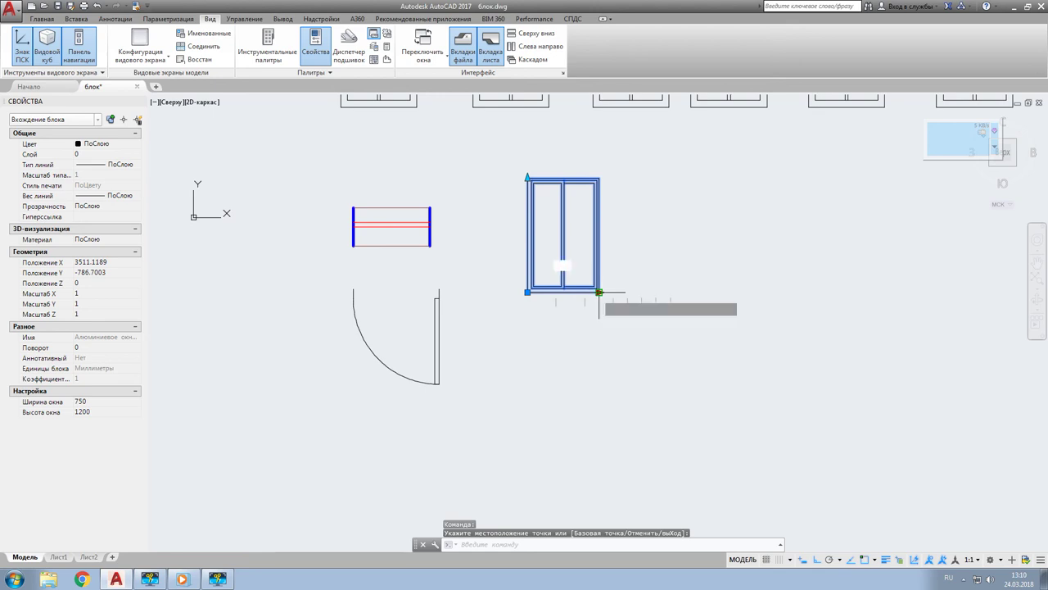
left_click(673, 294)
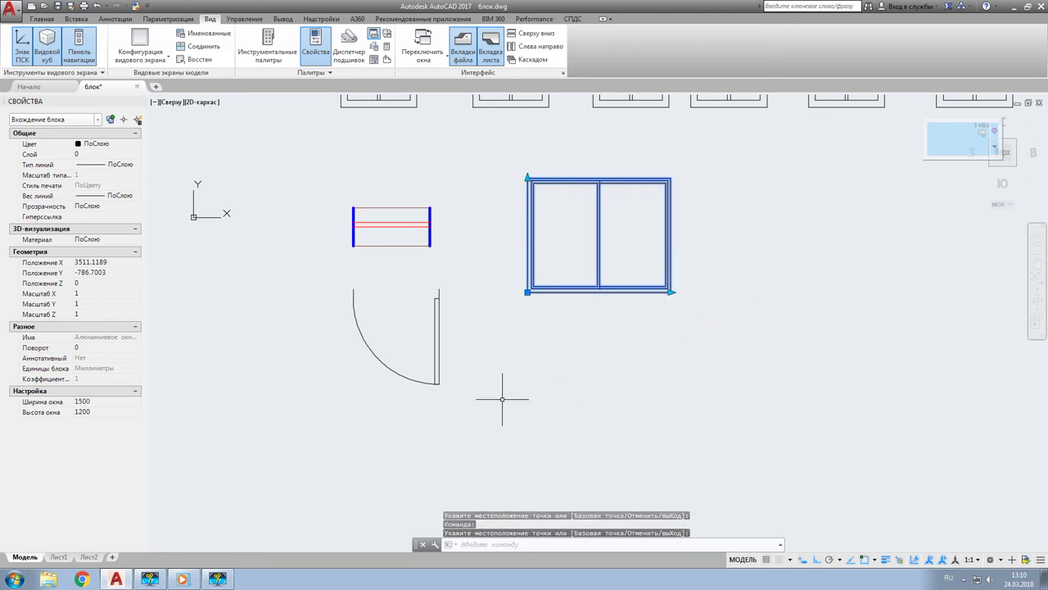